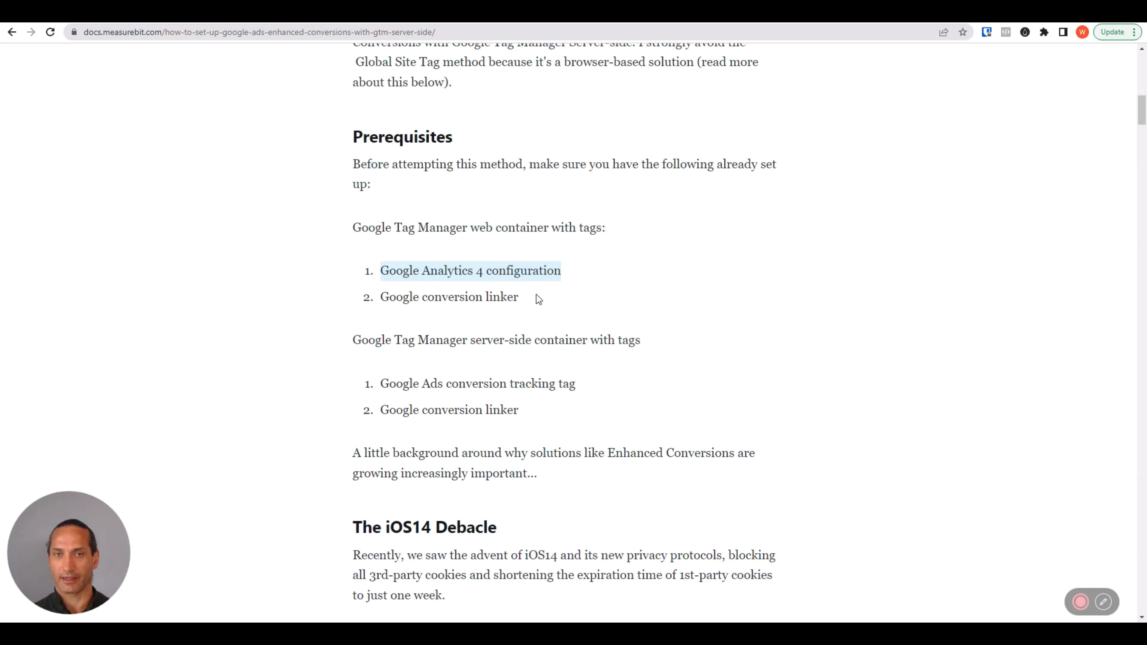
Review the article's prerequisite tags for the Google Tag Manager web and server-side containers, highlighting each one.
drag(536, 296, 398, 293)
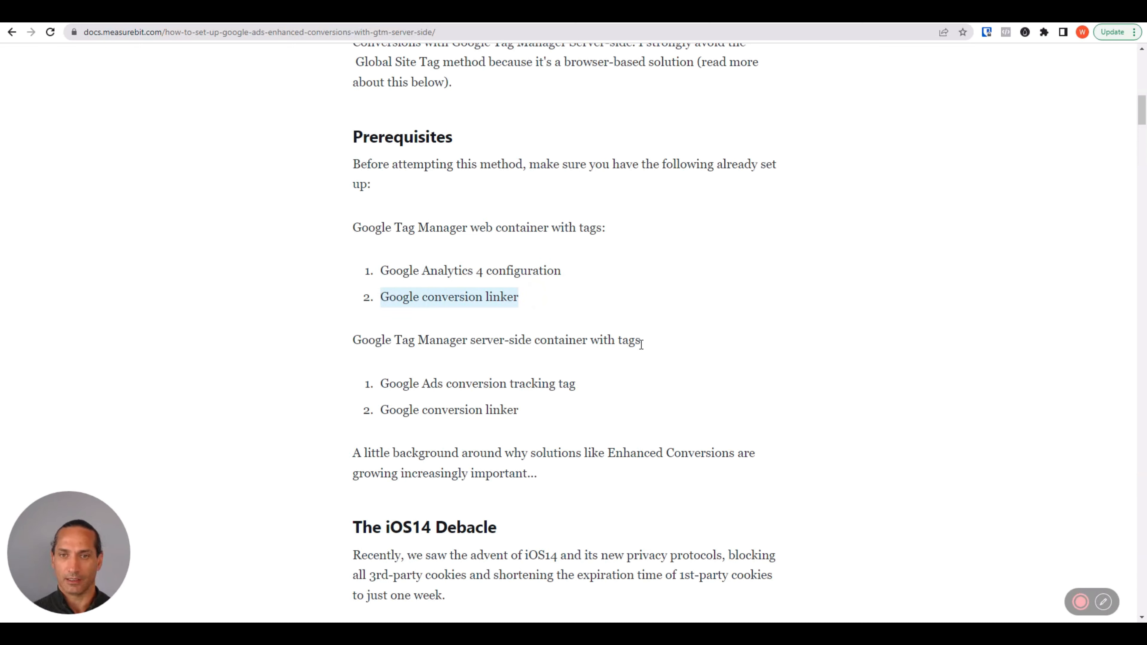
drag(642, 344, 354, 341)
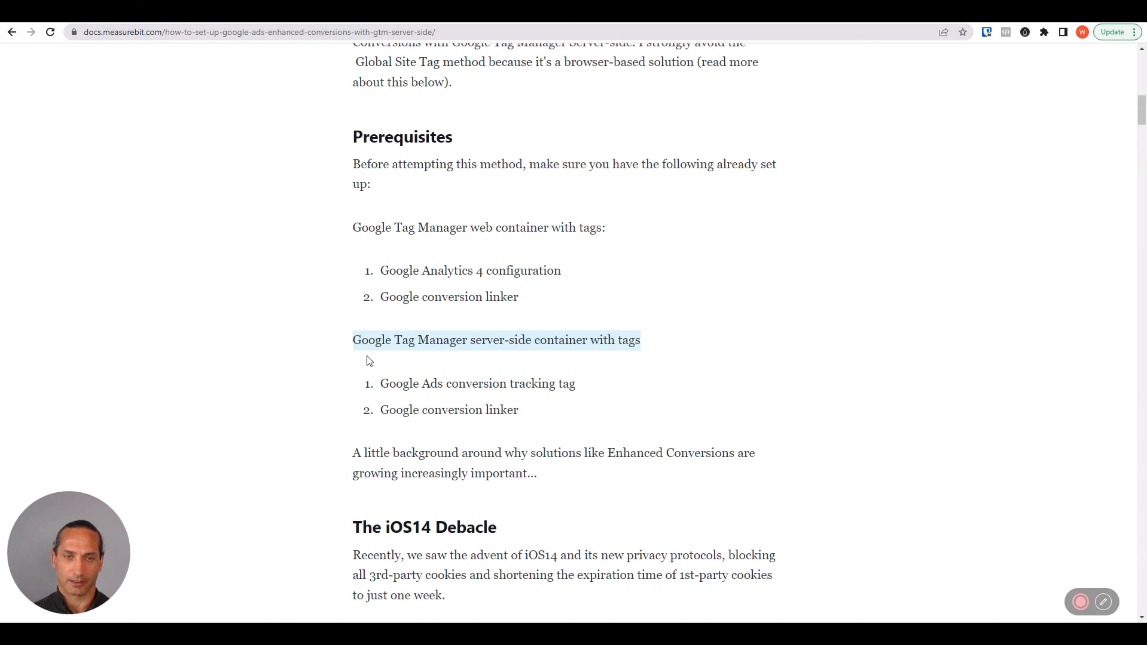
drag(496, 383, 379, 383)
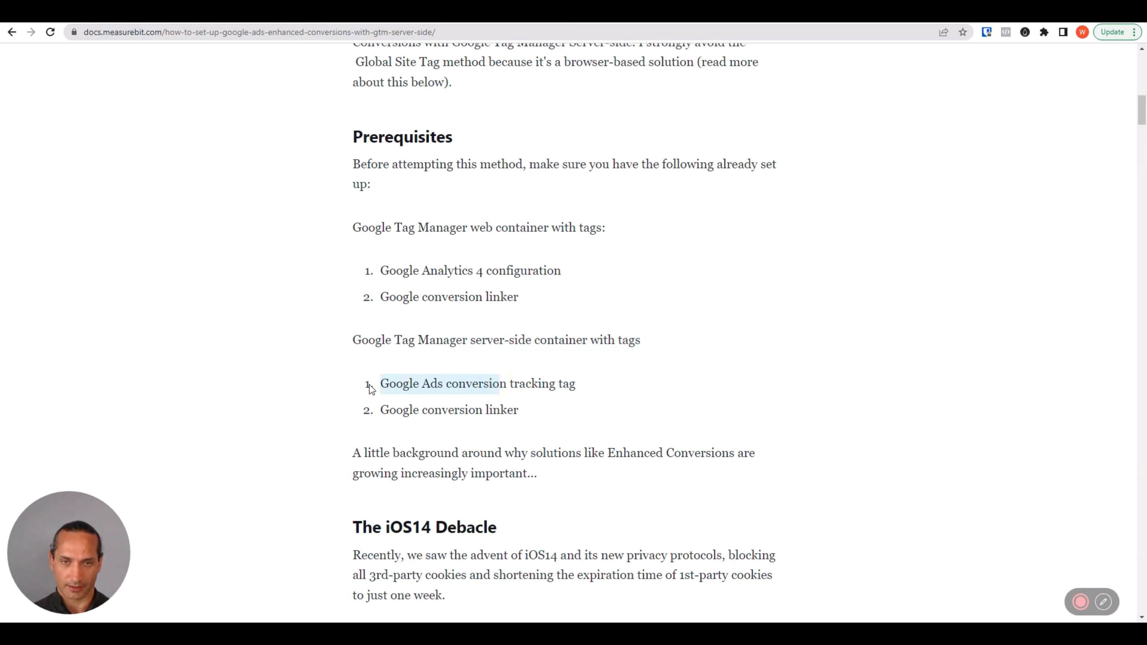
drag(519, 409, 378, 412)
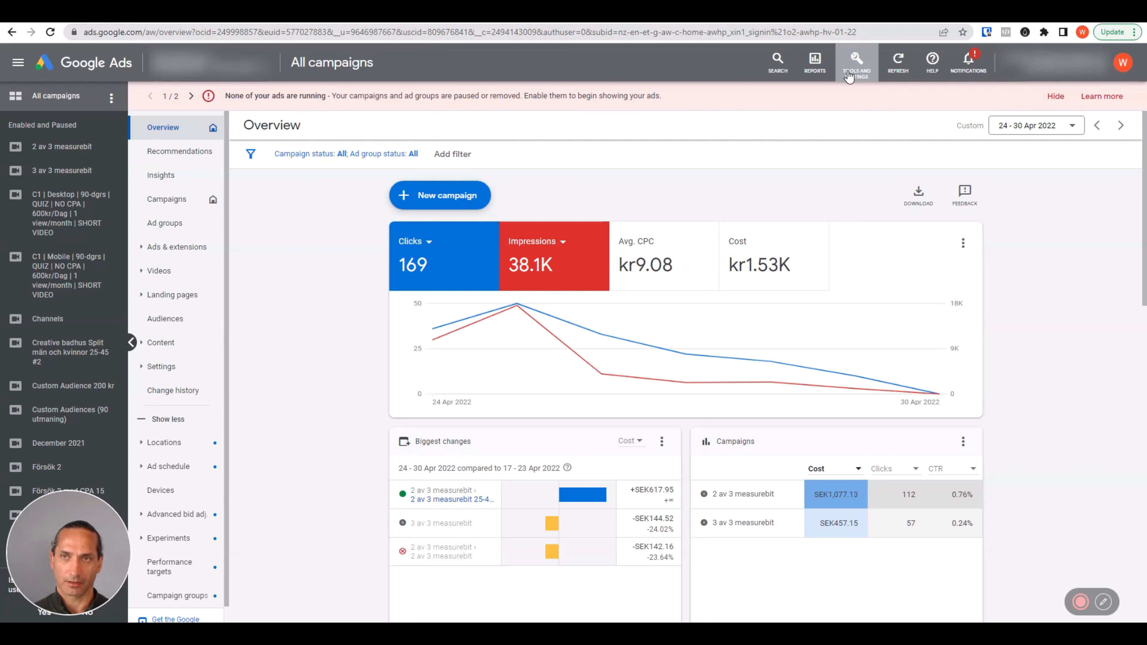
Open the details of the Submit lead form conversion action from the Google Ads conversions summary.
click(858, 69)
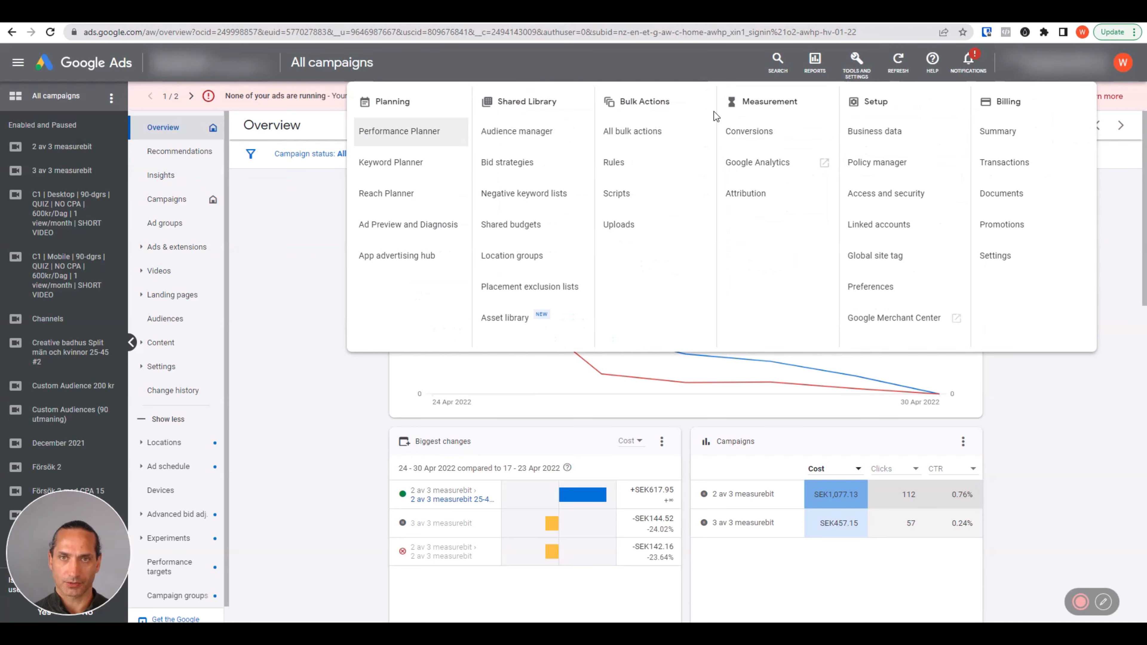
click(749, 129)
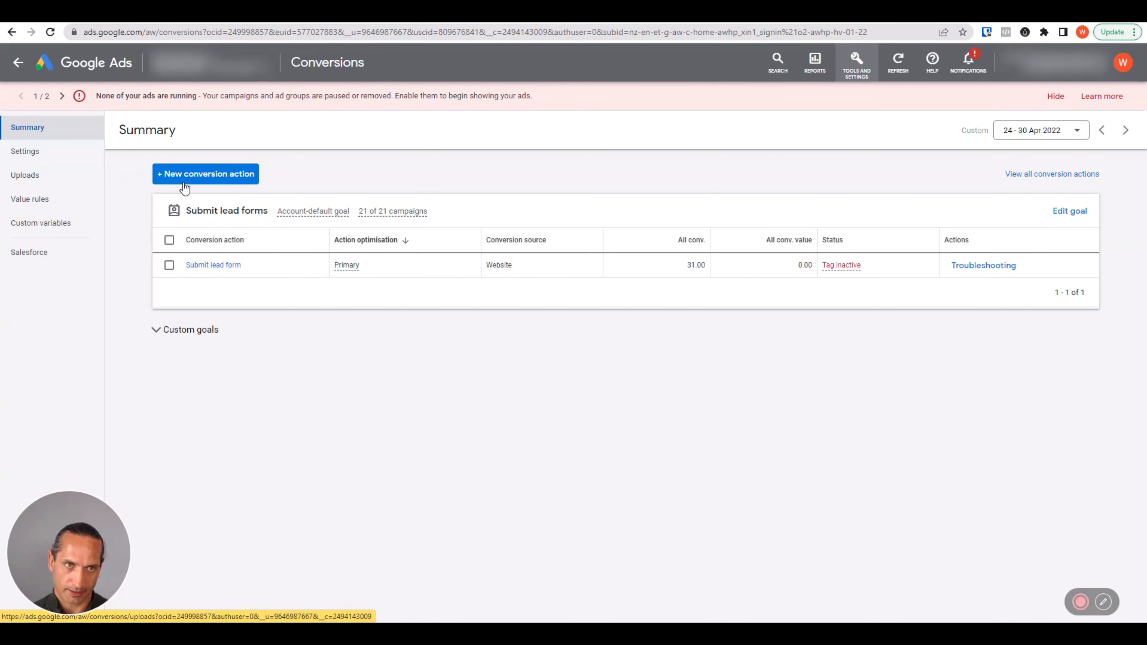
click(199, 266)
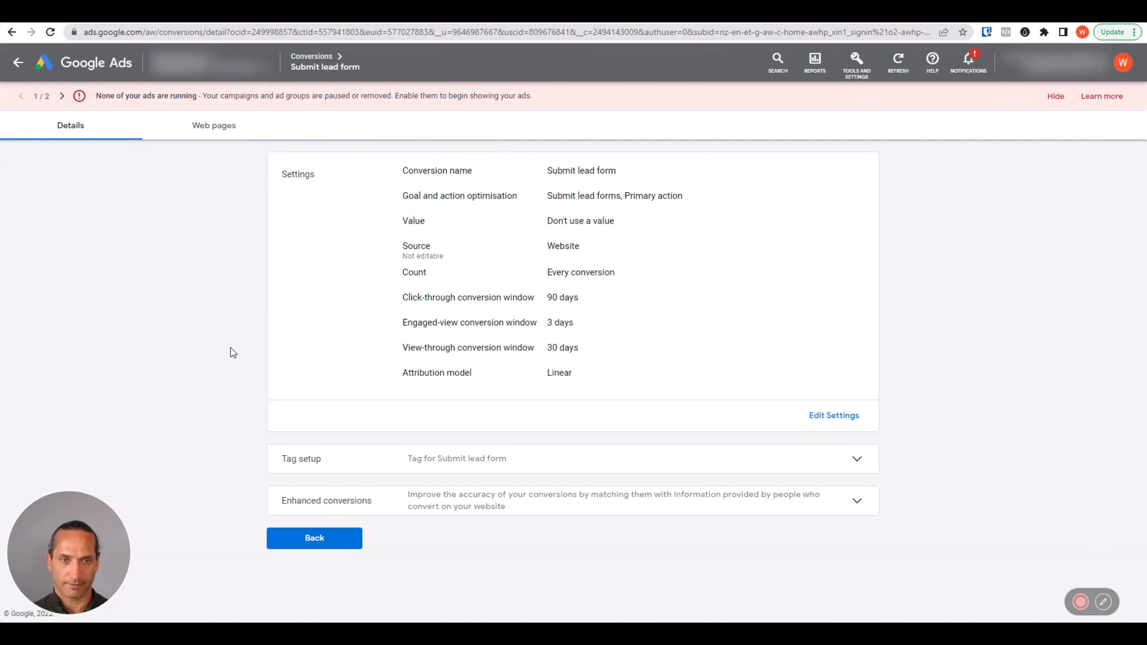
Turn on enhanced conversions for the Submit lead form action, with Global site tag or Google Tag Manager as the implementation method.
click(494, 502)
scroll(565, 538, down, 2)
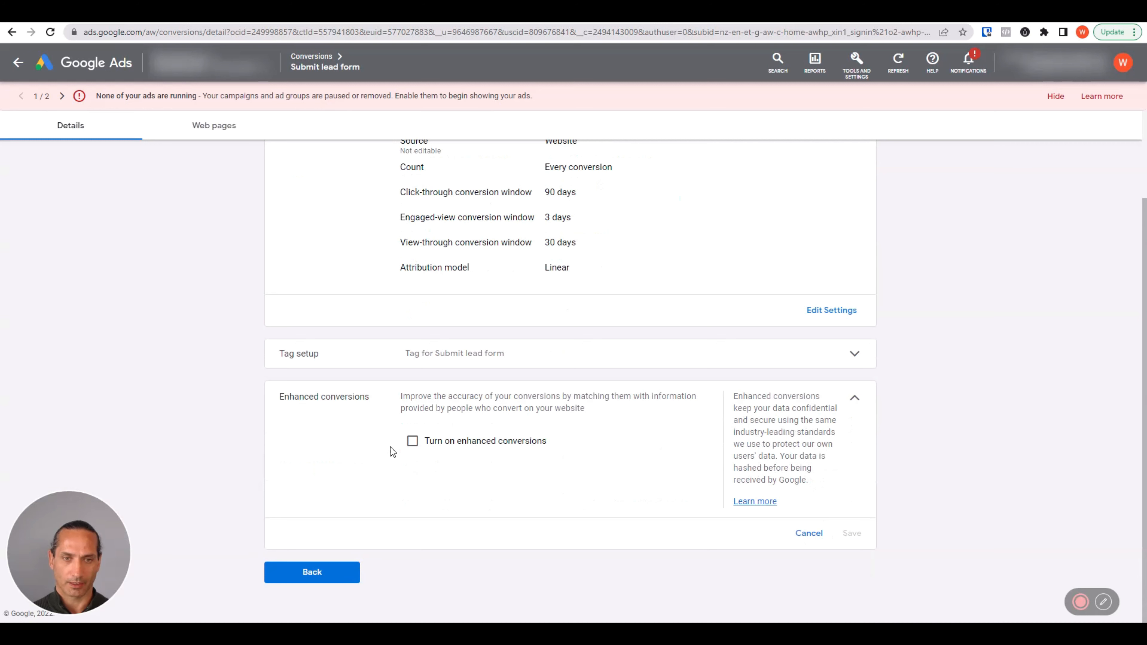
click(413, 441)
scroll(545, 537, down, 2)
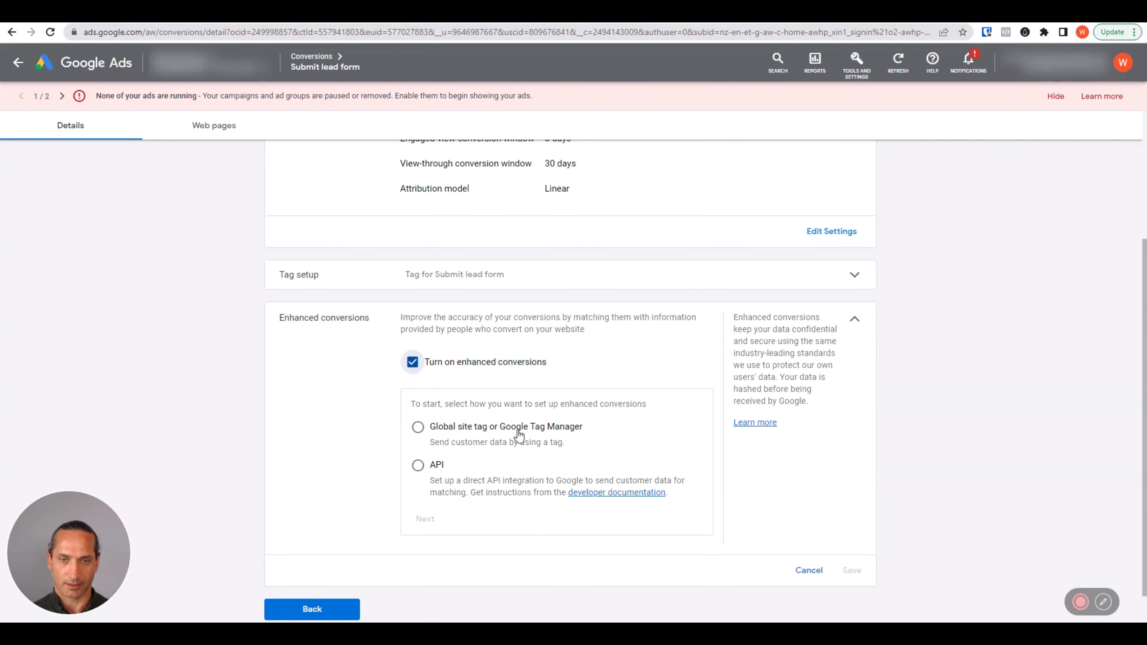
click(504, 433)
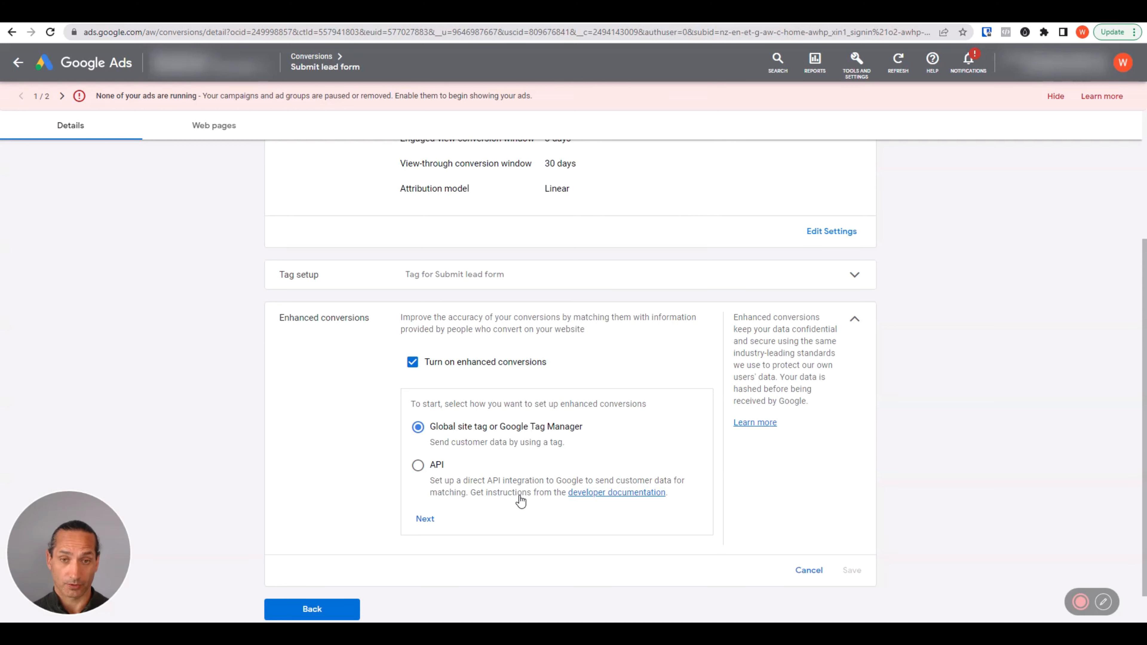
scroll(520, 497, down, 1)
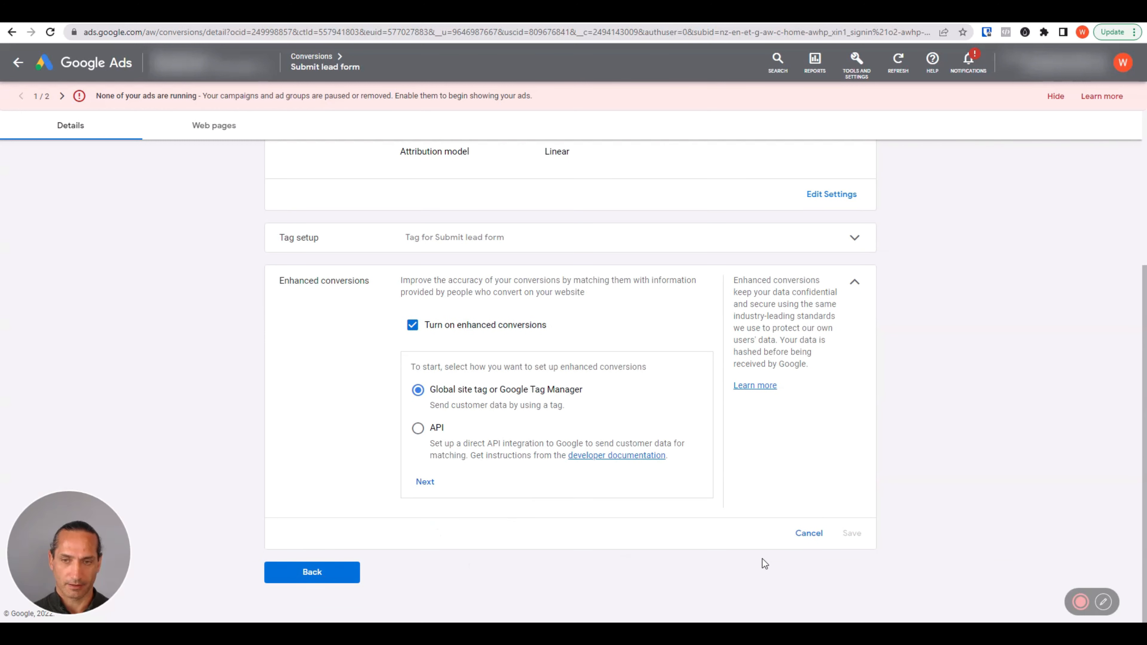
click(426, 484)
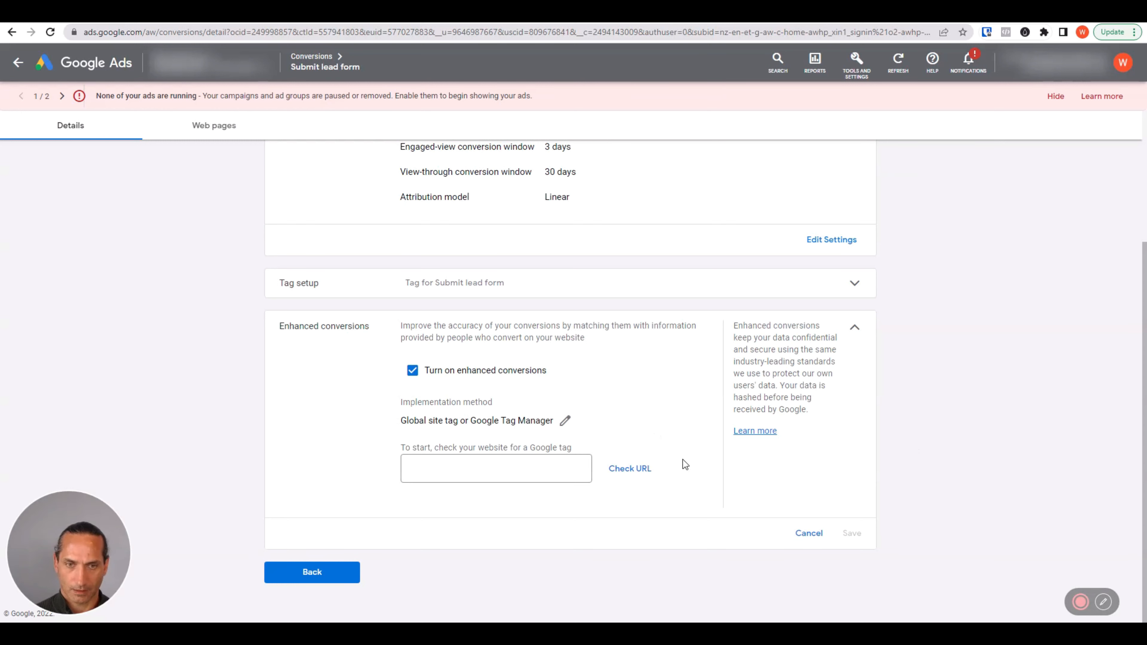
Check the website's URL for a Google tag and save the enhanced conversions settings.
click(480, 468)
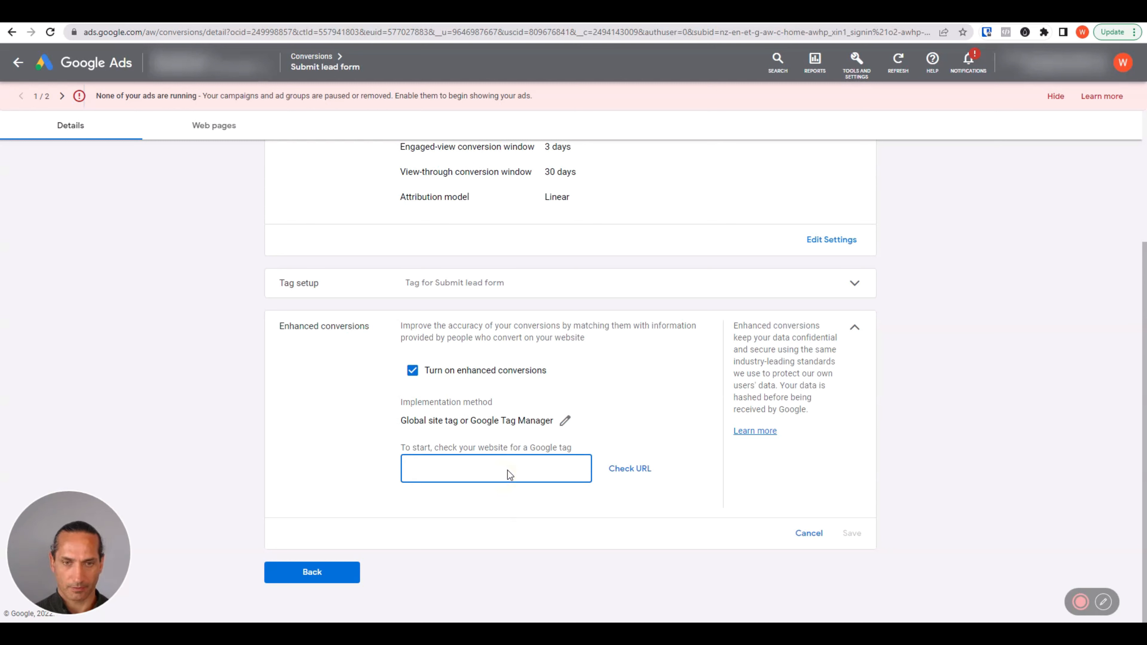
key(ctrl+v)
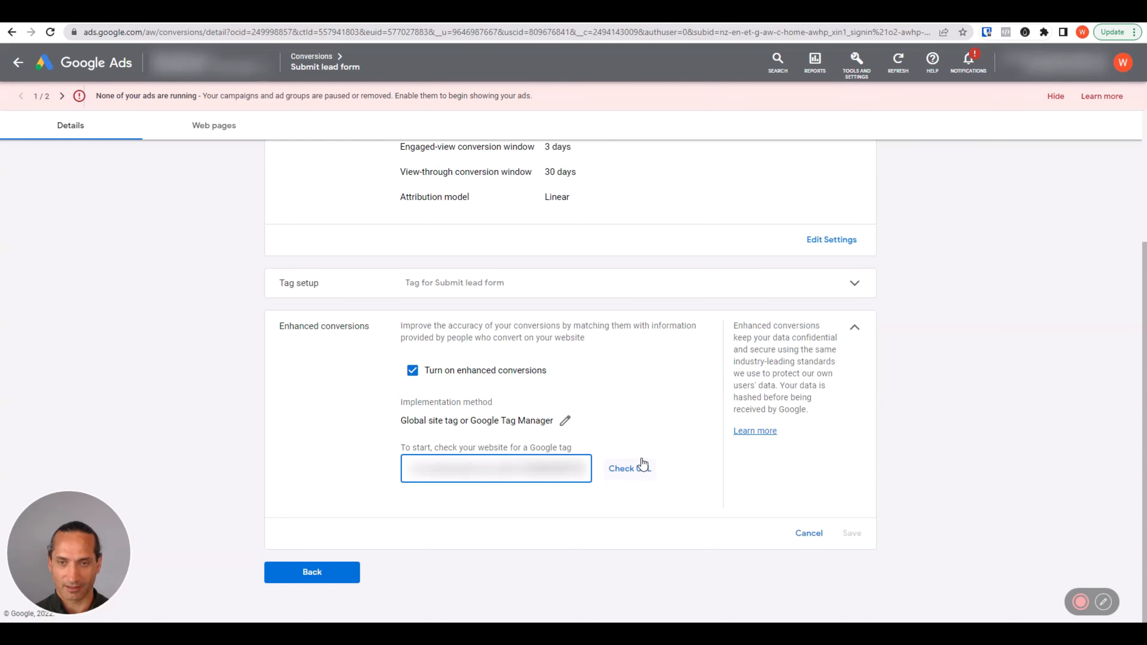
click(633, 472)
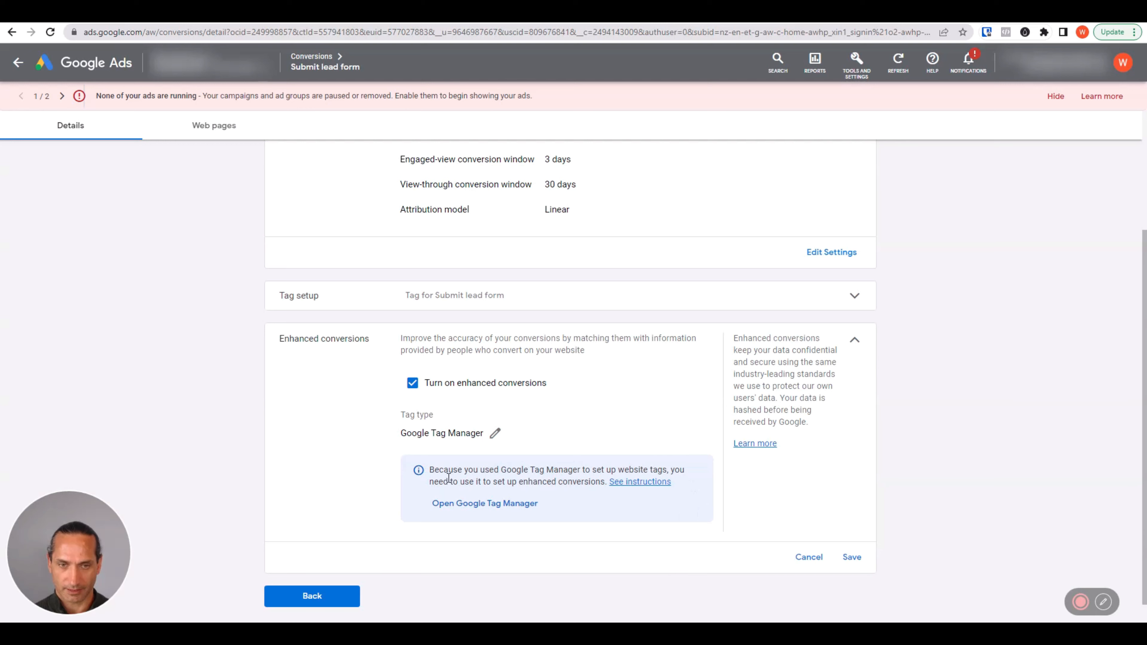
click(852, 557)
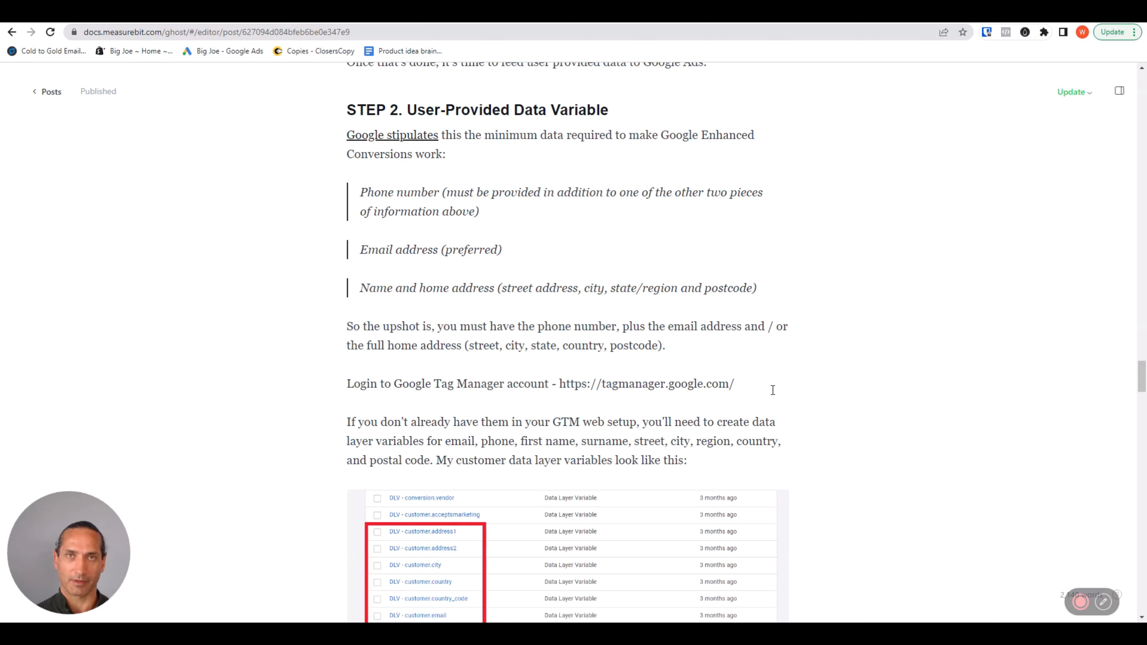
Switch to the Google Tag Manager web container and start a new user-defined variable.
key(alt+Tab)
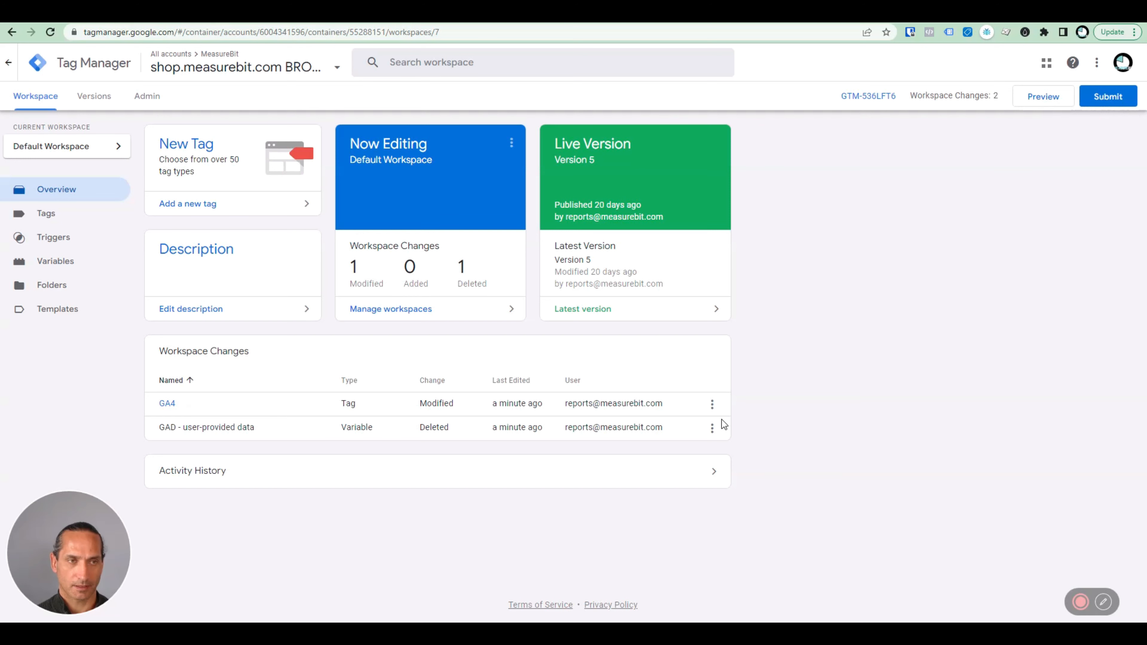
click(55, 261)
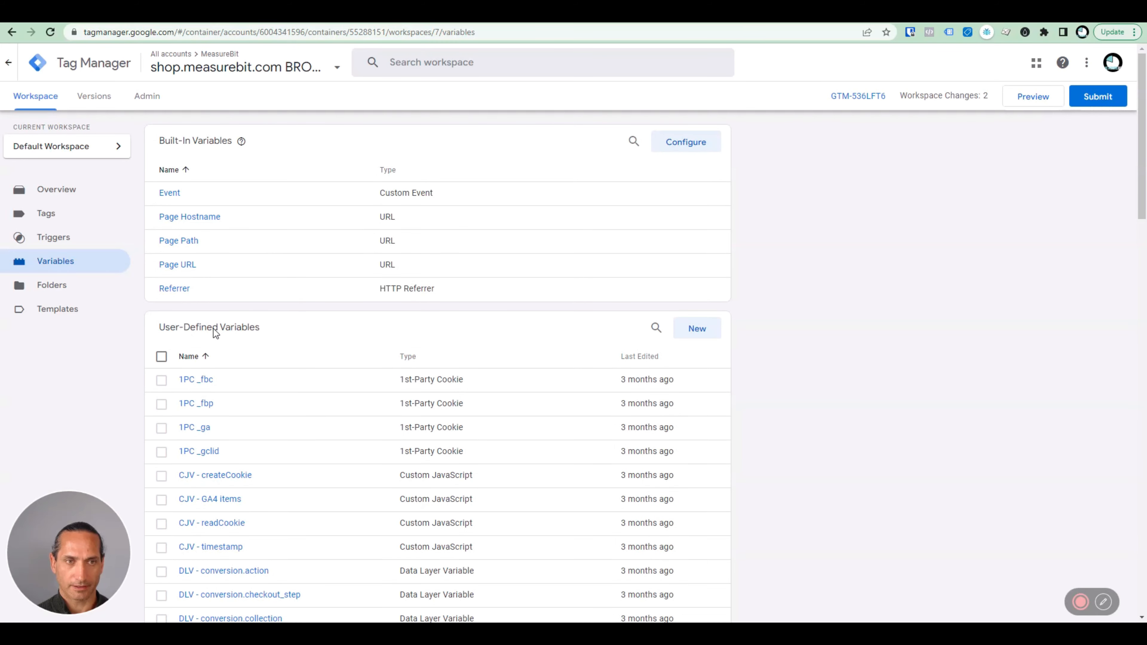
click(706, 329)
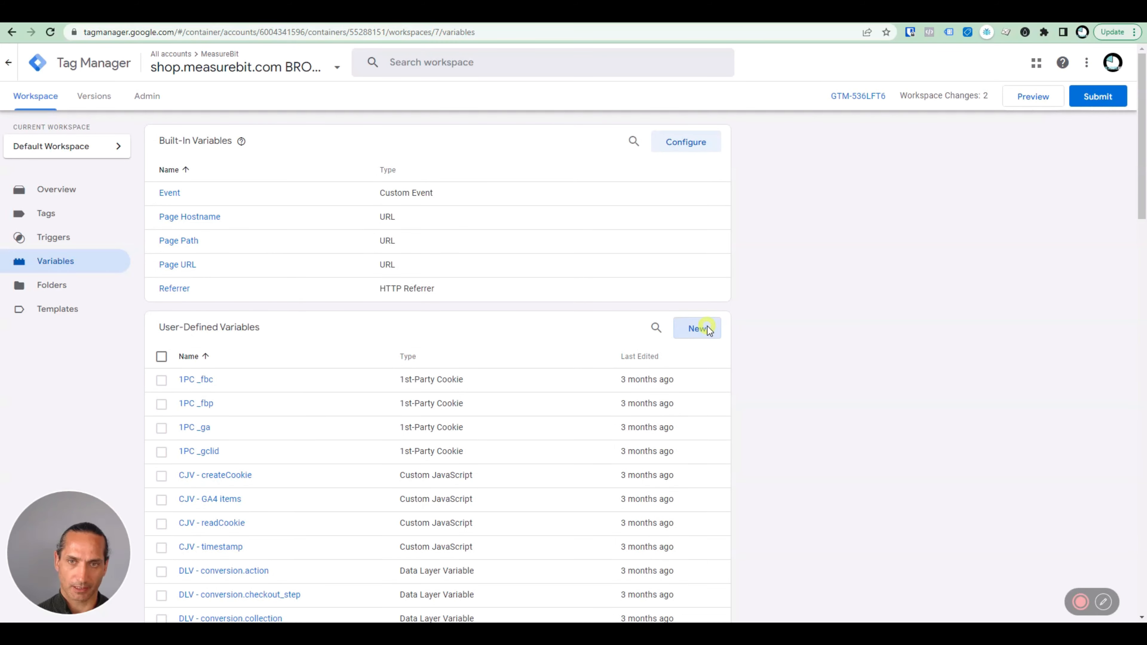
Name the new variable "GAD - user-defined data".
click(378, 62)
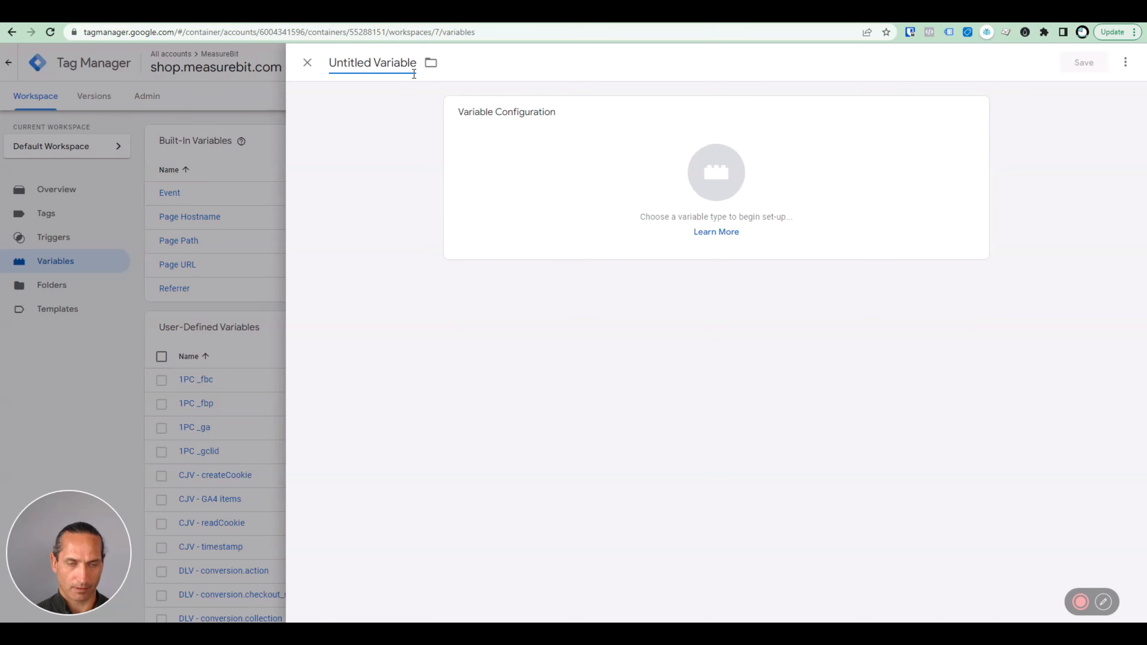
key(ctrl+a)
text(GA4)
key(BackSpace)
text(D - )
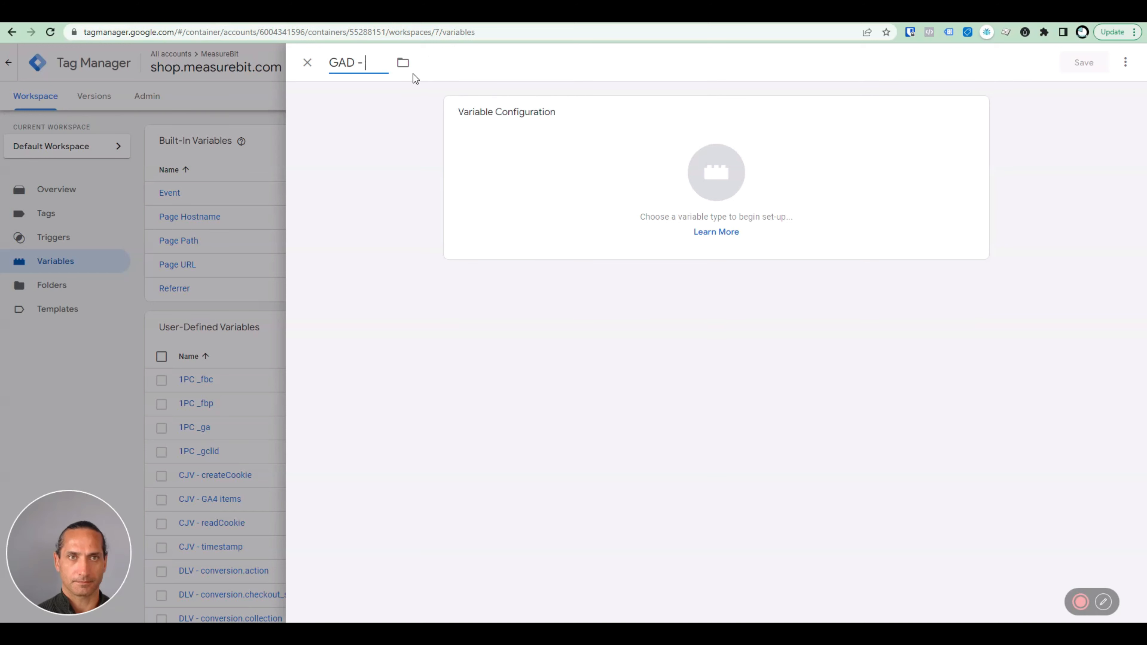
text(user-defined)
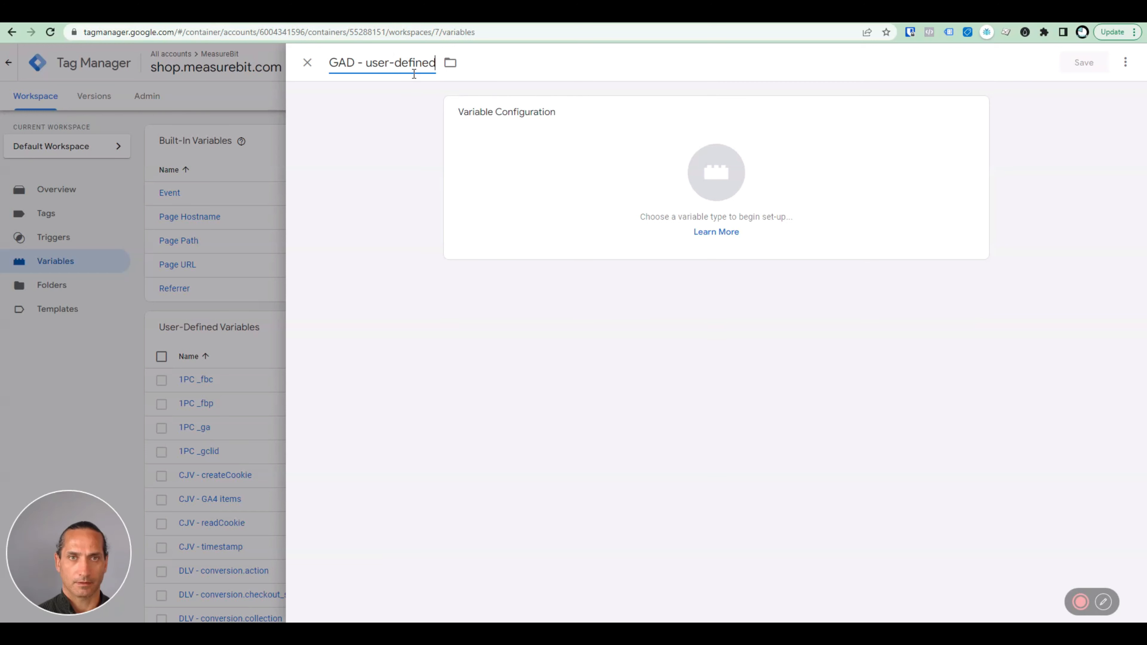
text( data)
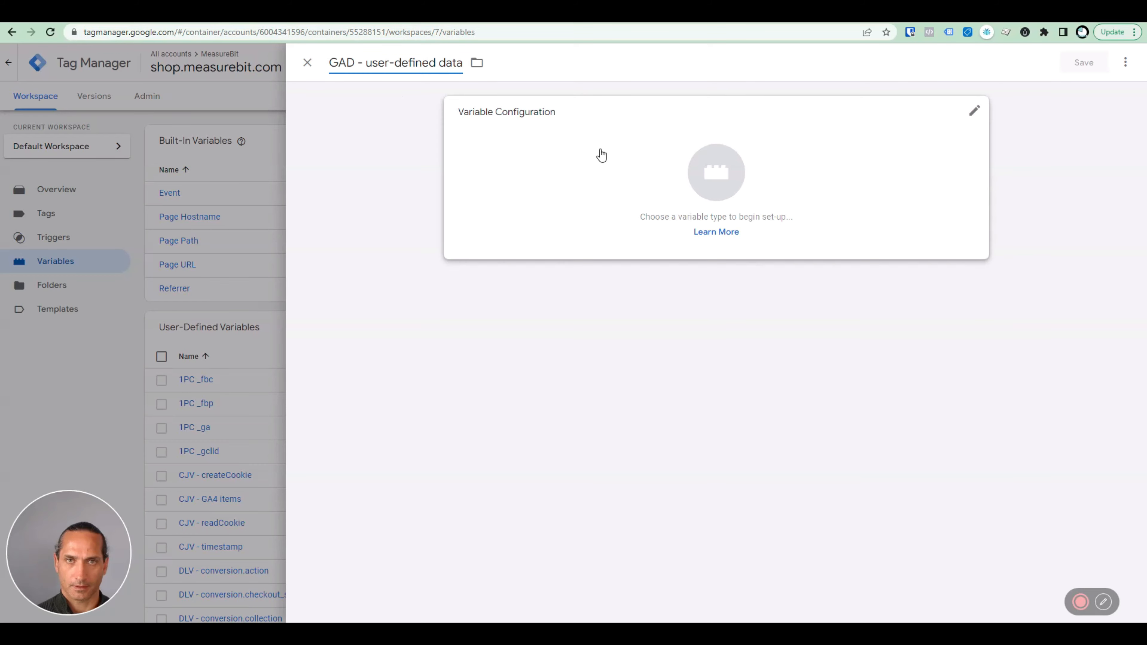
Find the variable types matching "user" and set the variable's type to User-Provided Data.
click(601, 155)
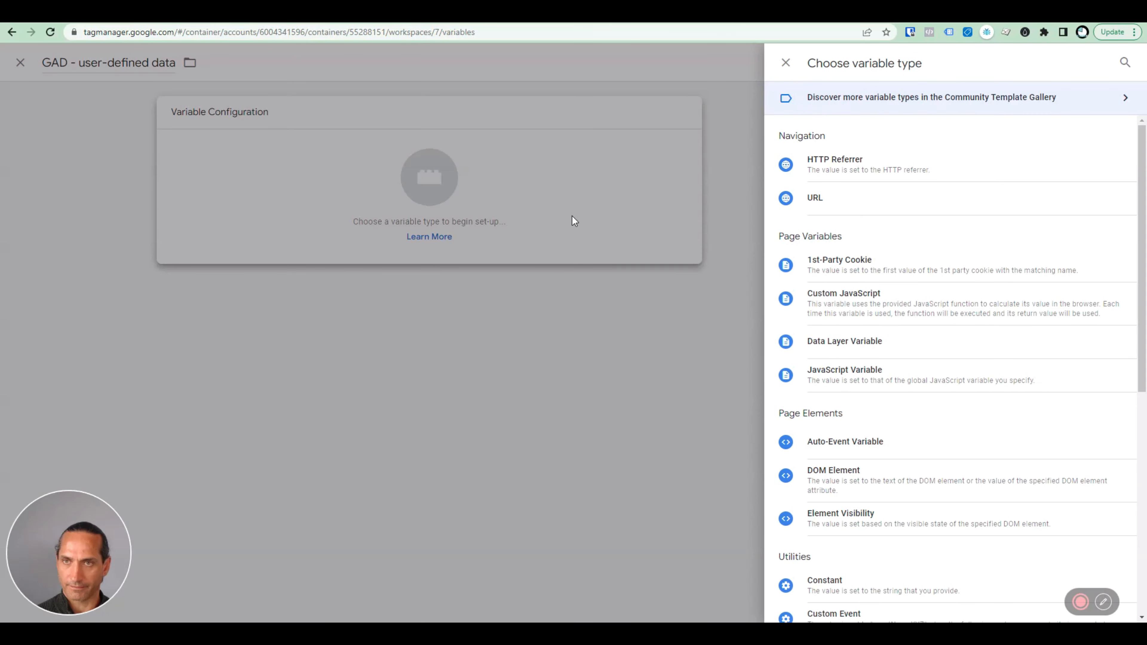
click(1125, 61)
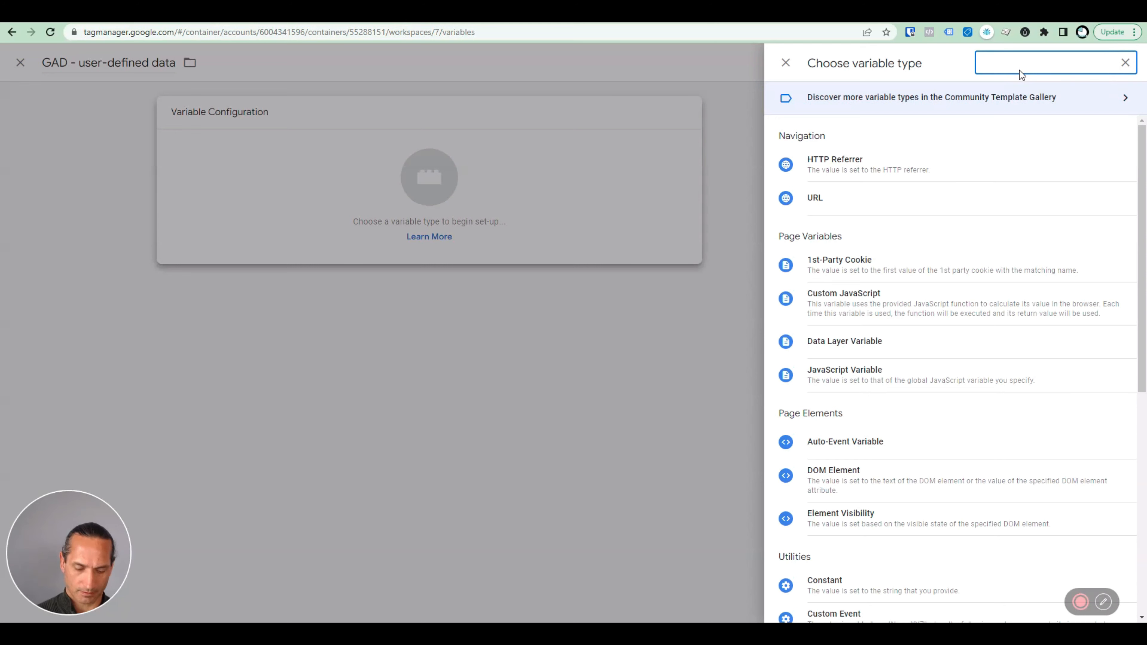
text(user)
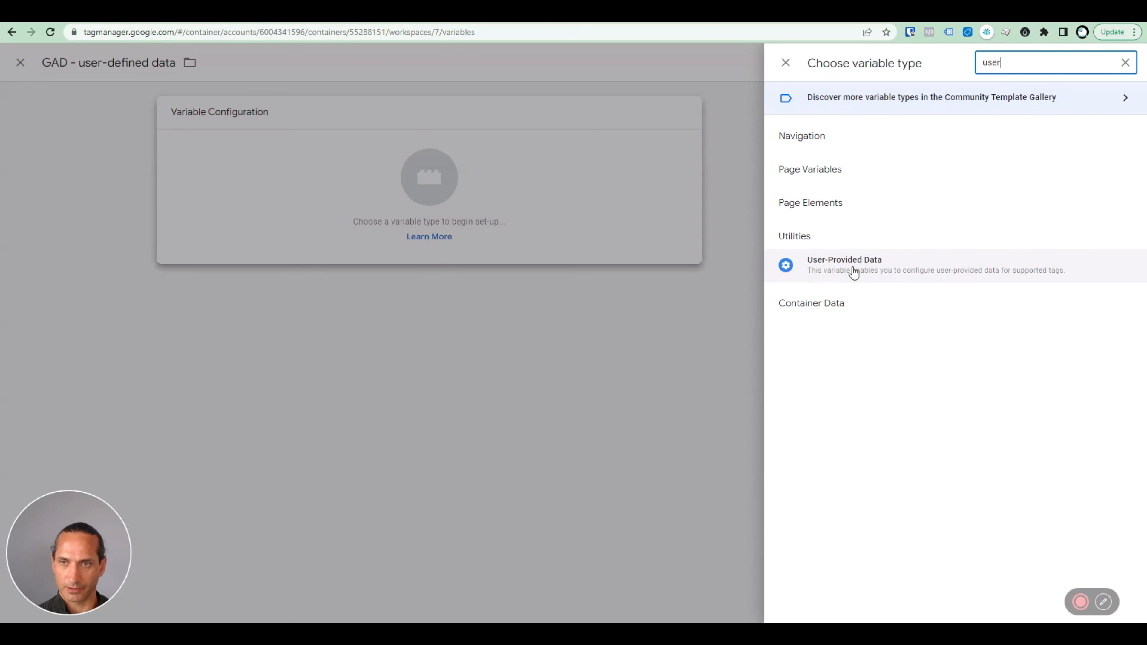
click(894, 262)
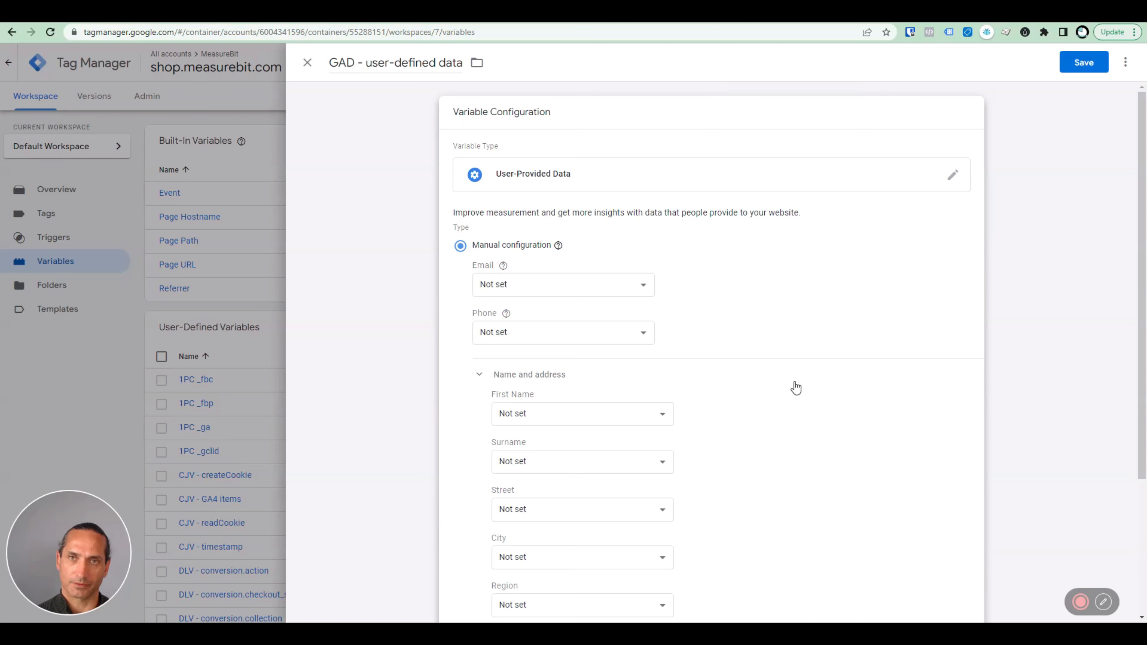
Map the Email field to {{DLV - customer.email}} and the Phone field to {{DLV - customer.phone}}.
scroll(796, 389, down, 2)
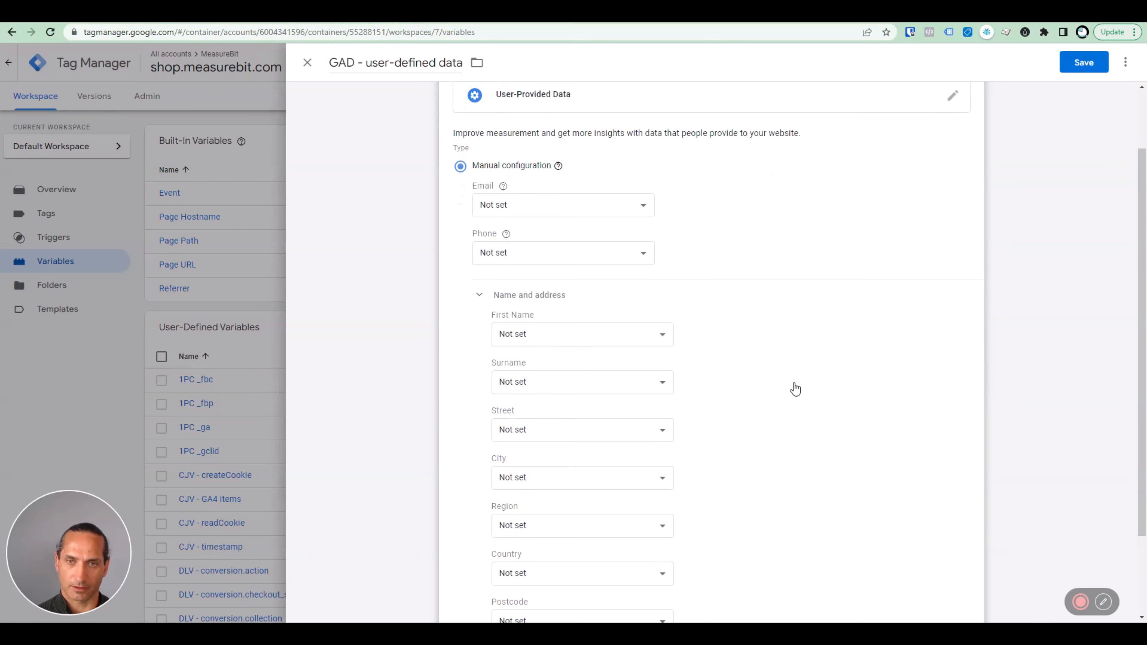
click(560, 201)
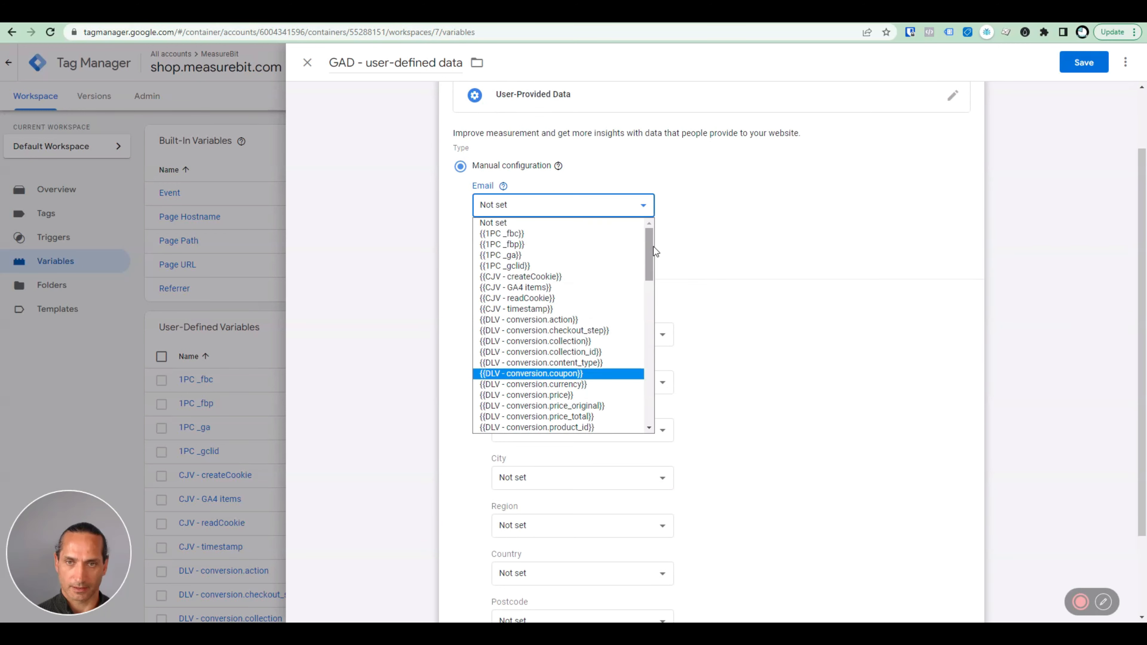
drag(647, 246, 647, 274)
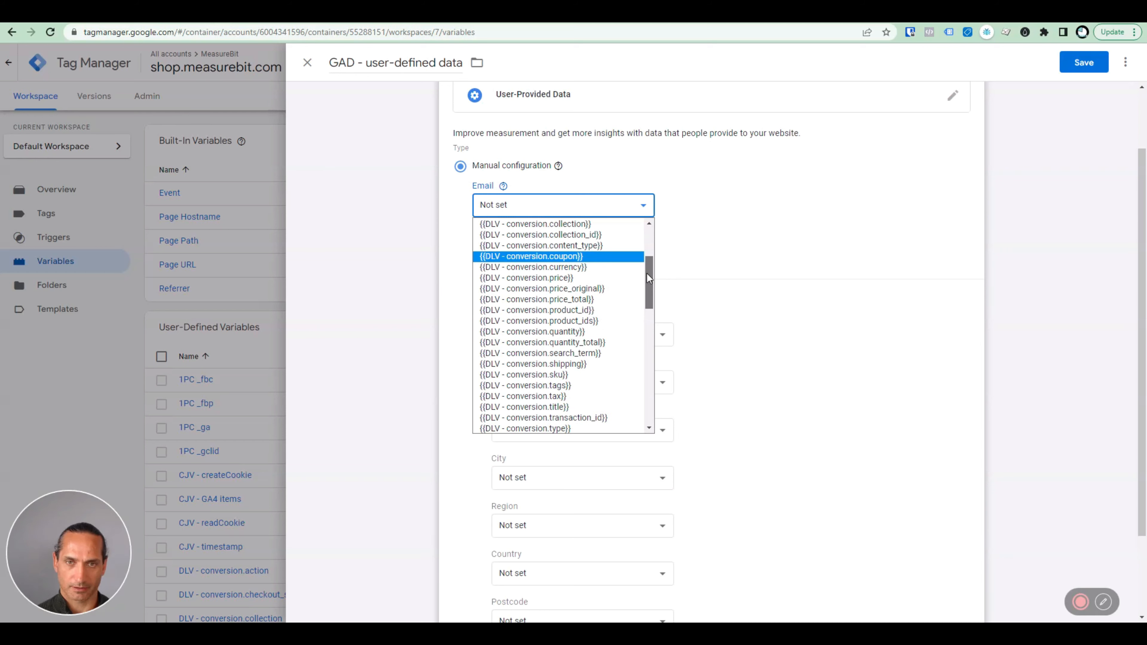
drag(646, 273, 645, 327)
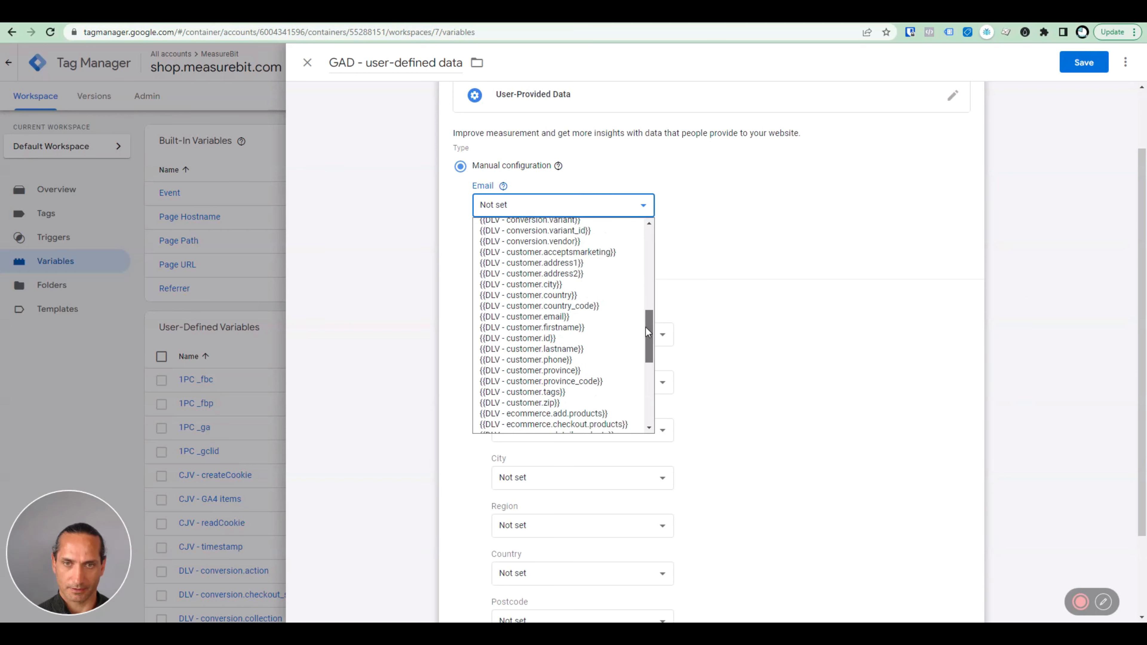
click(526, 317)
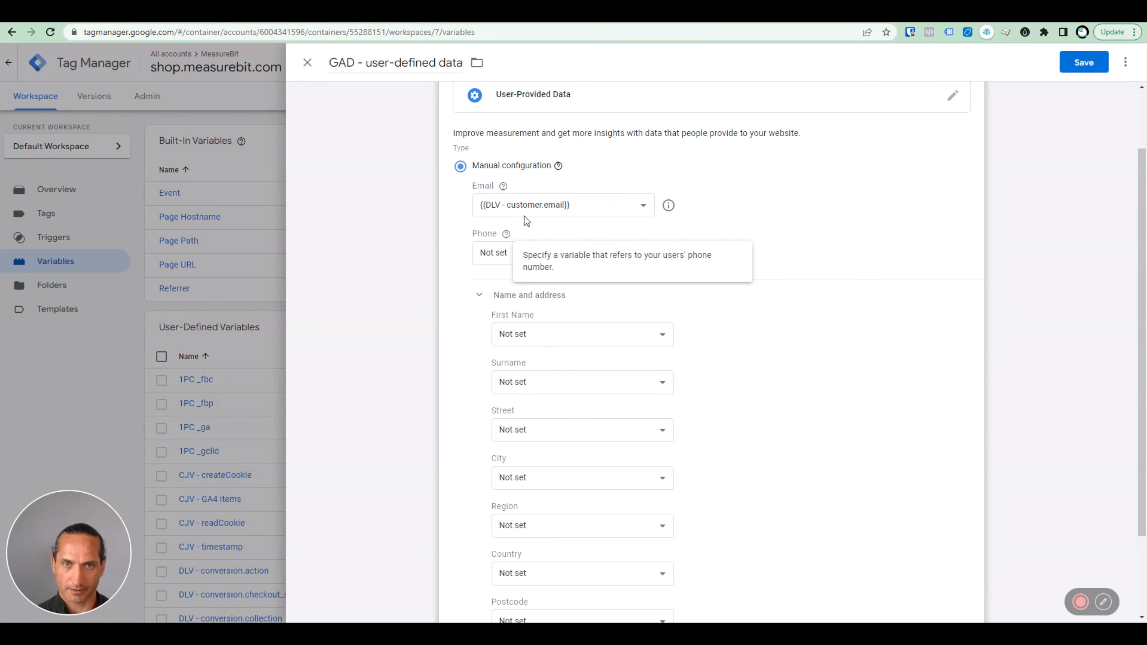
click(506, 263)
drag(649, 322, 647, 368)
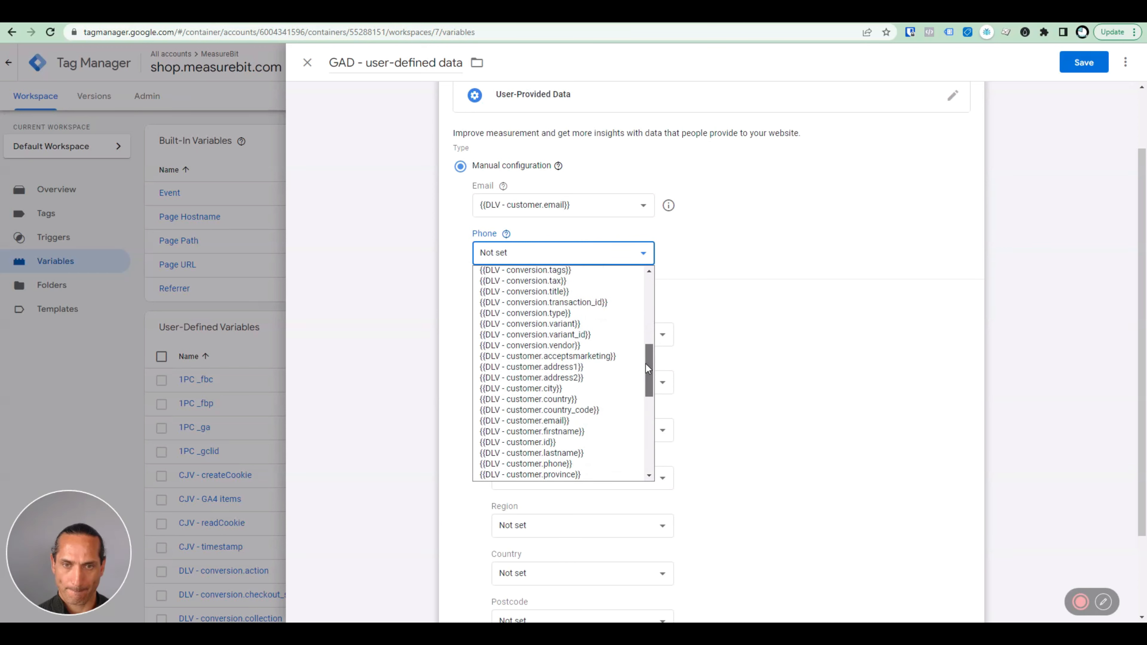
click(560, 464)
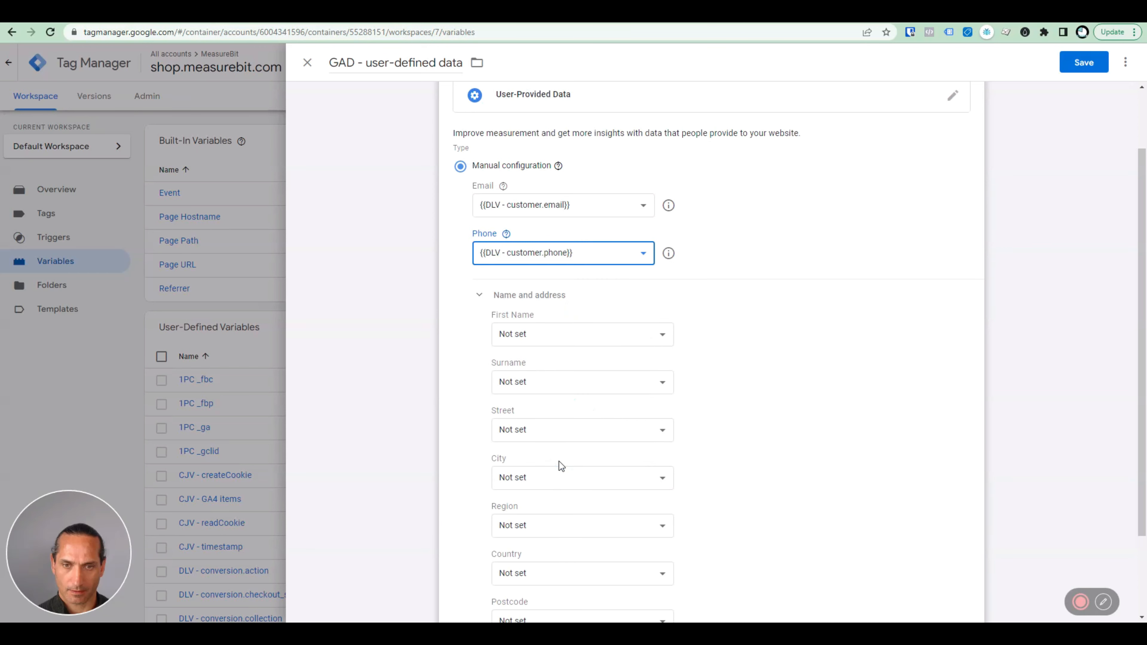
Map the First Name field to {{DLV - customer.firstname}} and the Surname field to {{DLV - customer.lastname}}.
click(567, 341)
drag(664, 375, 658, 453)
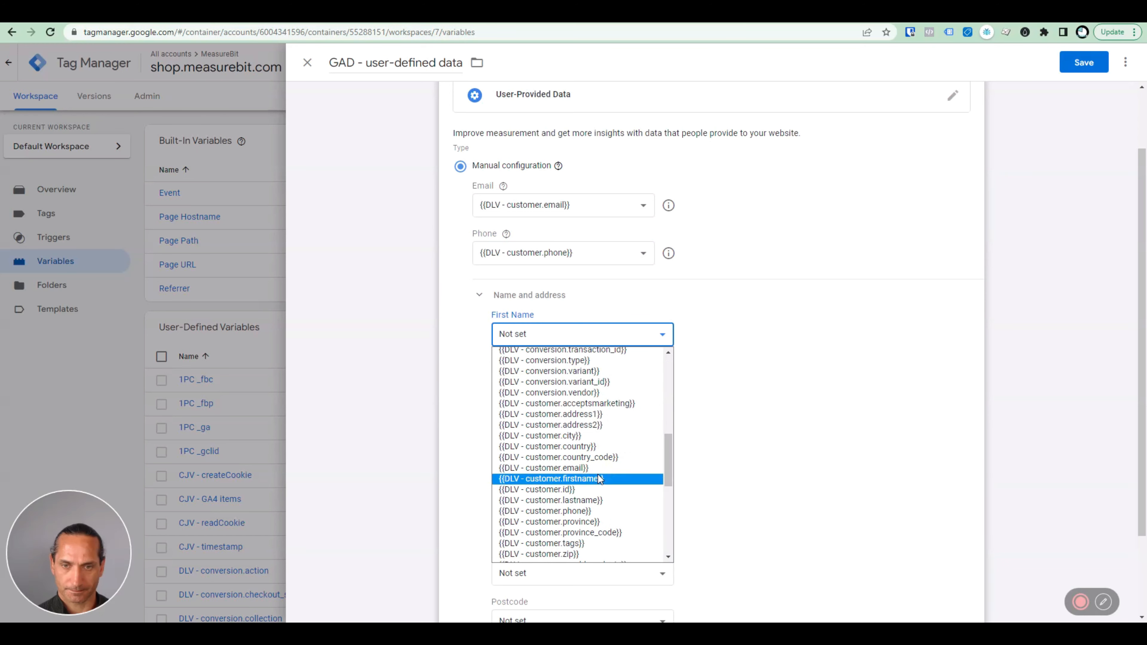
click(598, 474)
click(636, 375)
drag(668, 399, 668, 492)
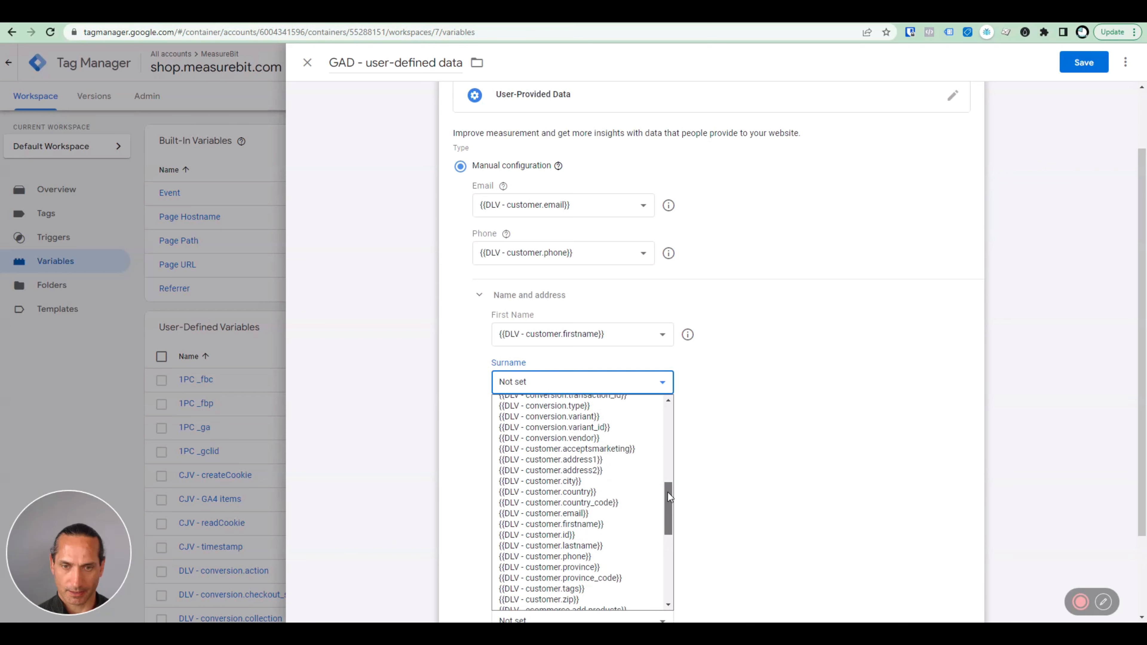
click(604, 549)
Map the Street field to {{DLV - customer.address1}} and the City field to {{DLV - customer.city}}.
scroll(631, 501, down, 2)
click(577, 351)
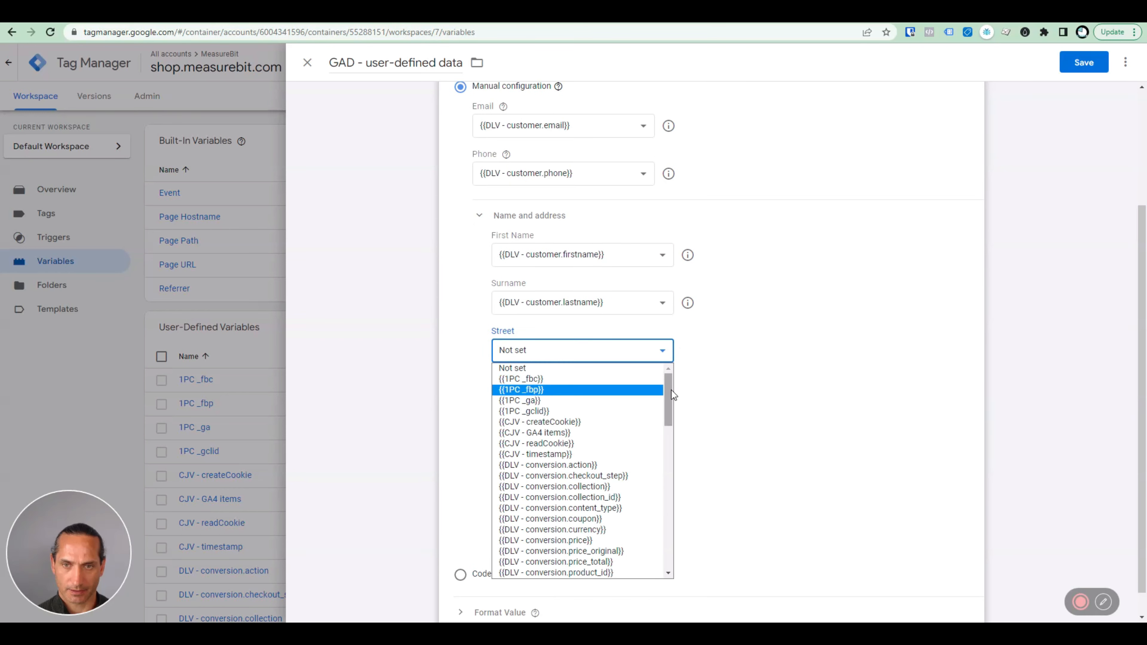
drag(671, 390, 678, 471)
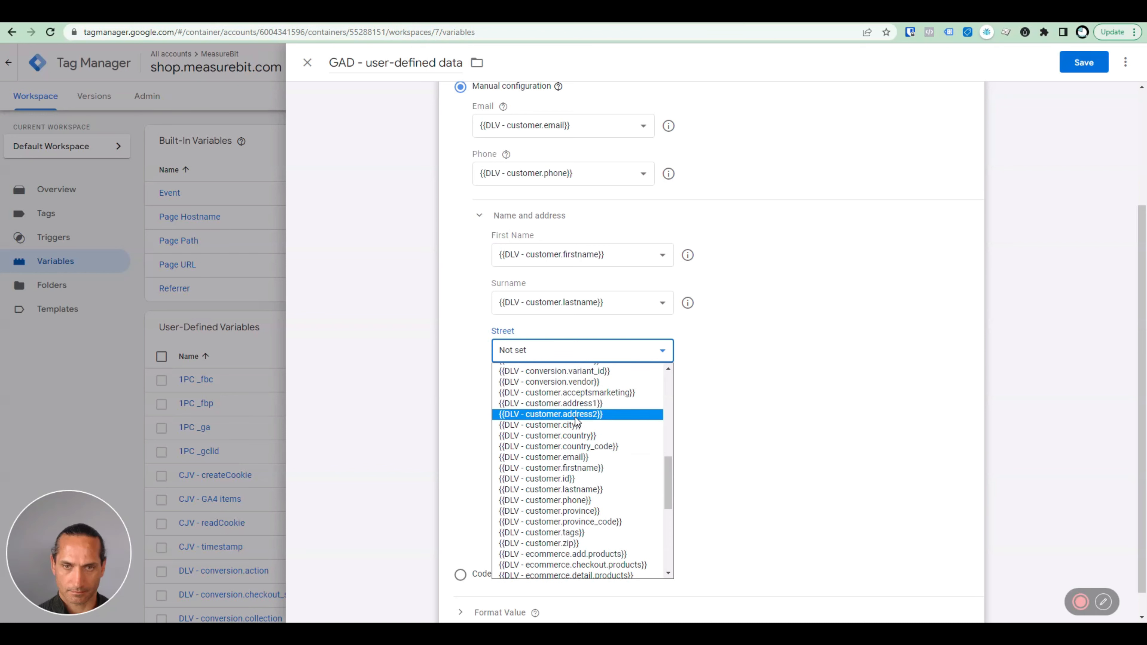
click(573, 404)
click(661, 399)
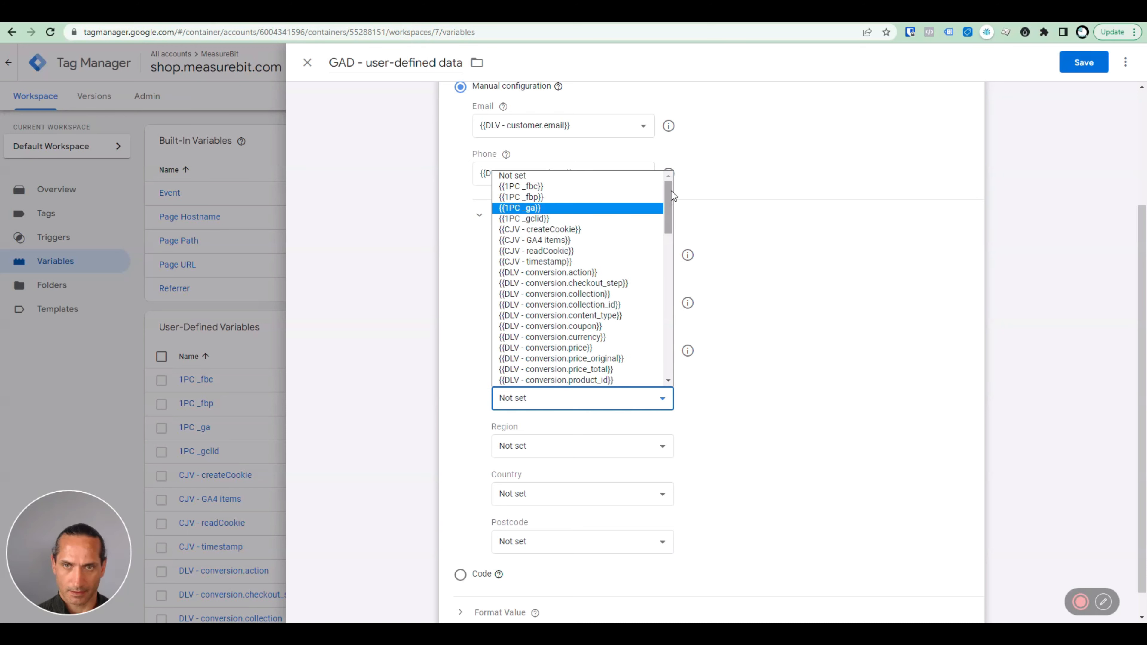
drag(669, 208, 667, 285)
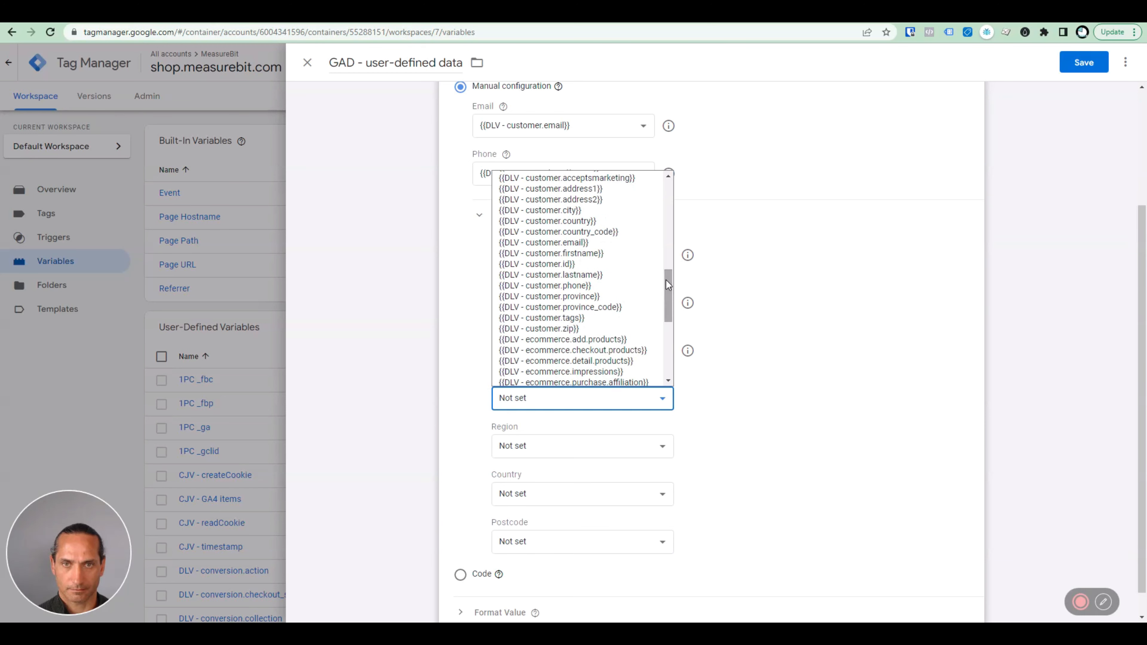
click(565, 211)
Map the Region field to {{DLV - customer.province_code}} and the Country field to {{DLV - customer.country_code}}.
click(621, 445)
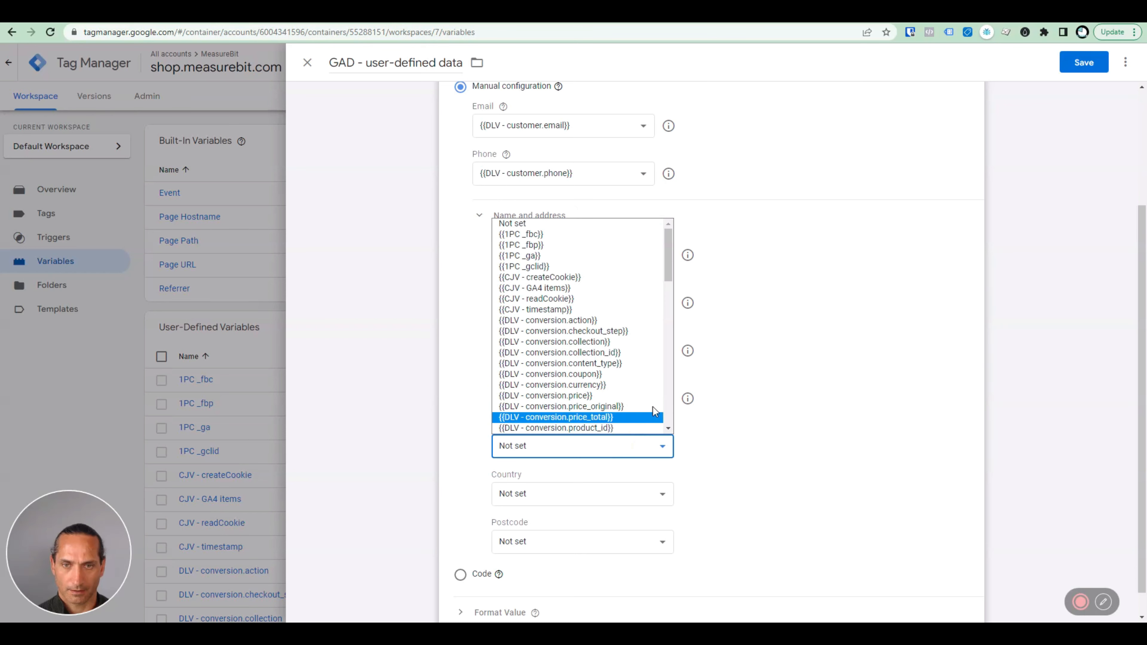
drag(671, 255, 668, 353)
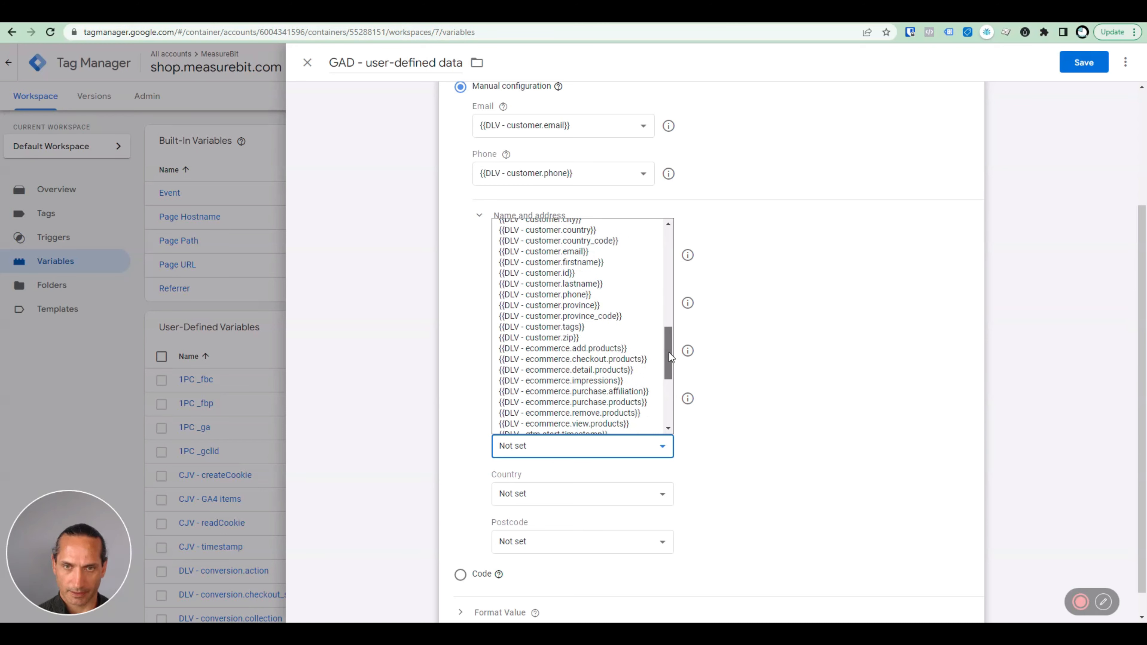
click(581, 317)
scroll(725, 474, down, 1)
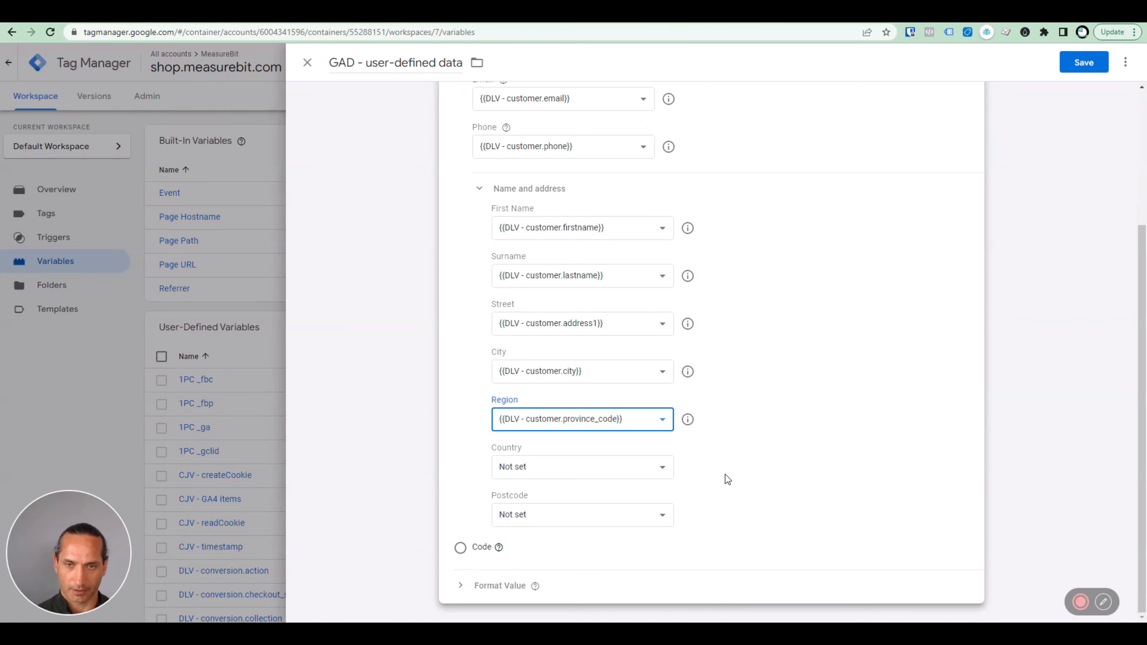
click(630, 469)
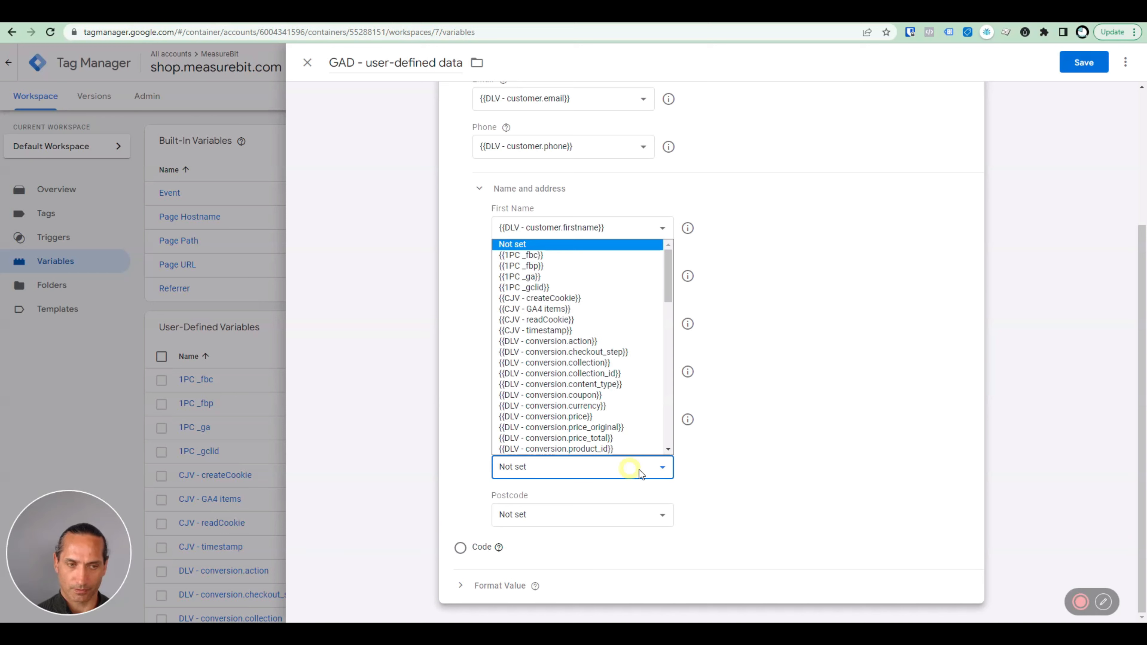
drag(671, 271, 665, 352)
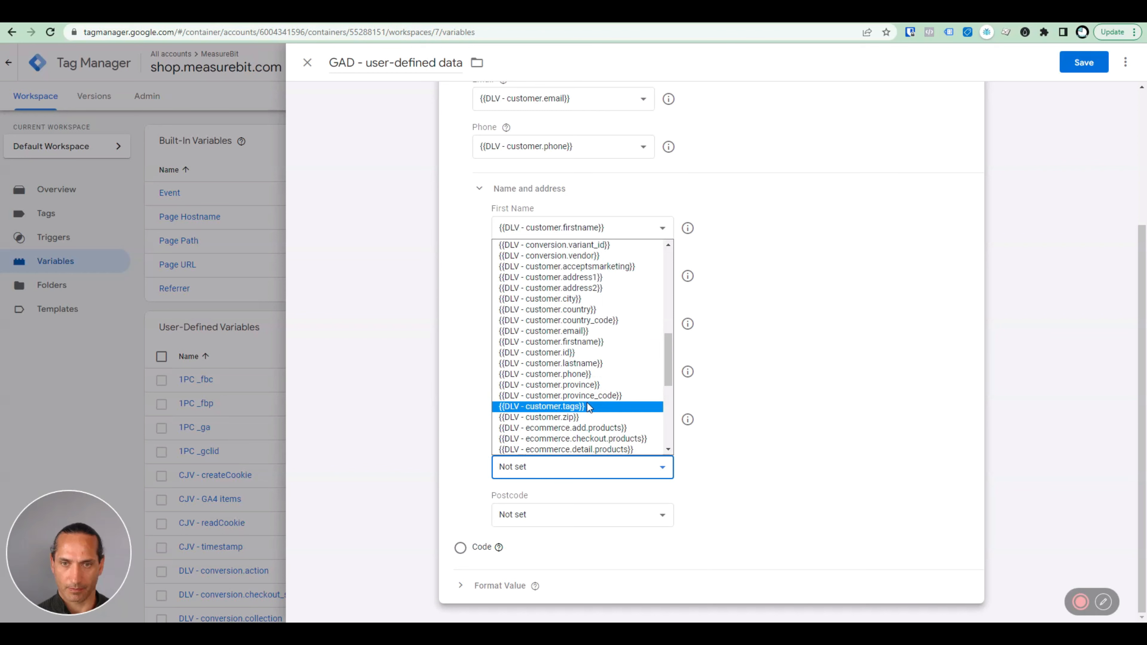
click(590, 321)
Map the Postcode field to {{DLV - customer.zip}} and save the variable.
click(660, 513)
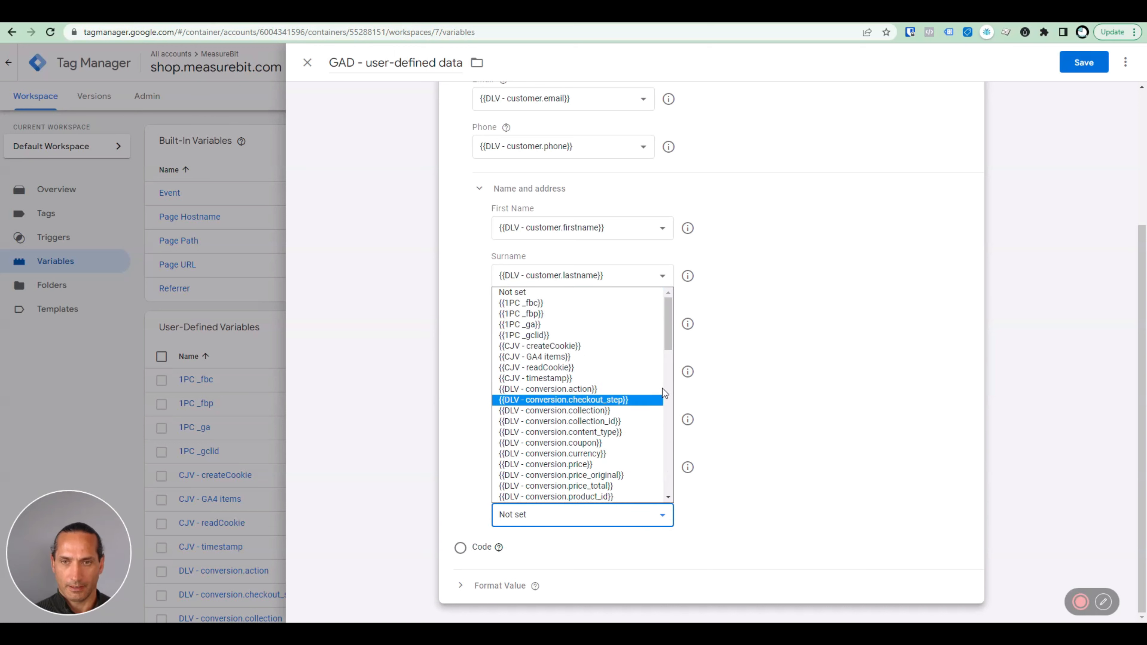
drag(667, 318, 676, 412)
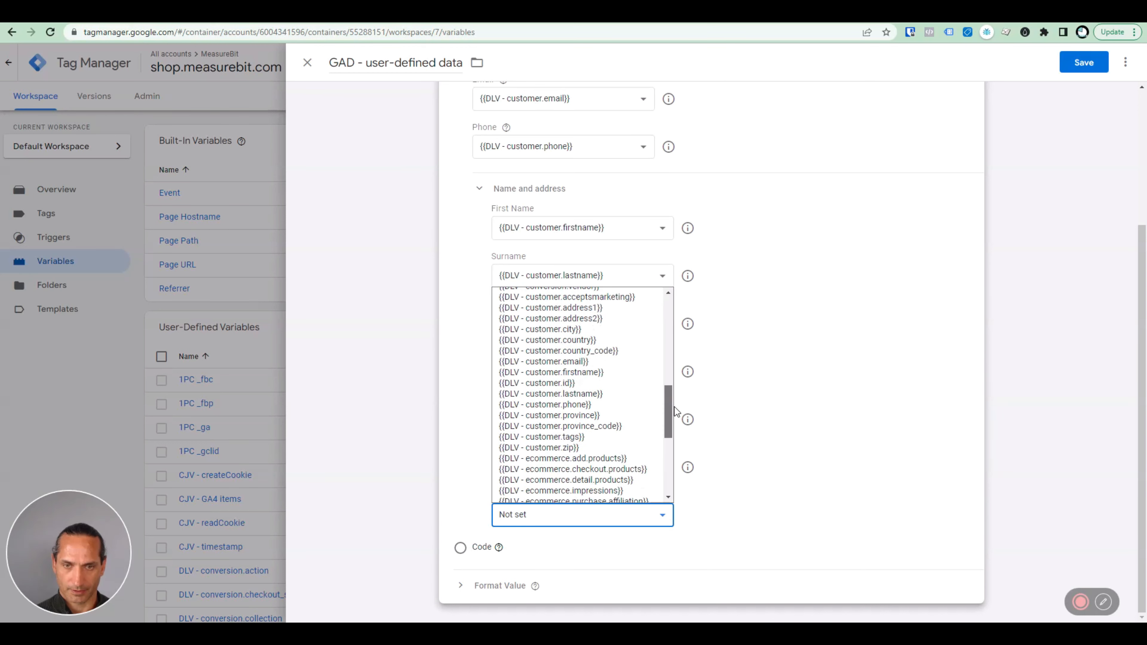
click(586, 448)
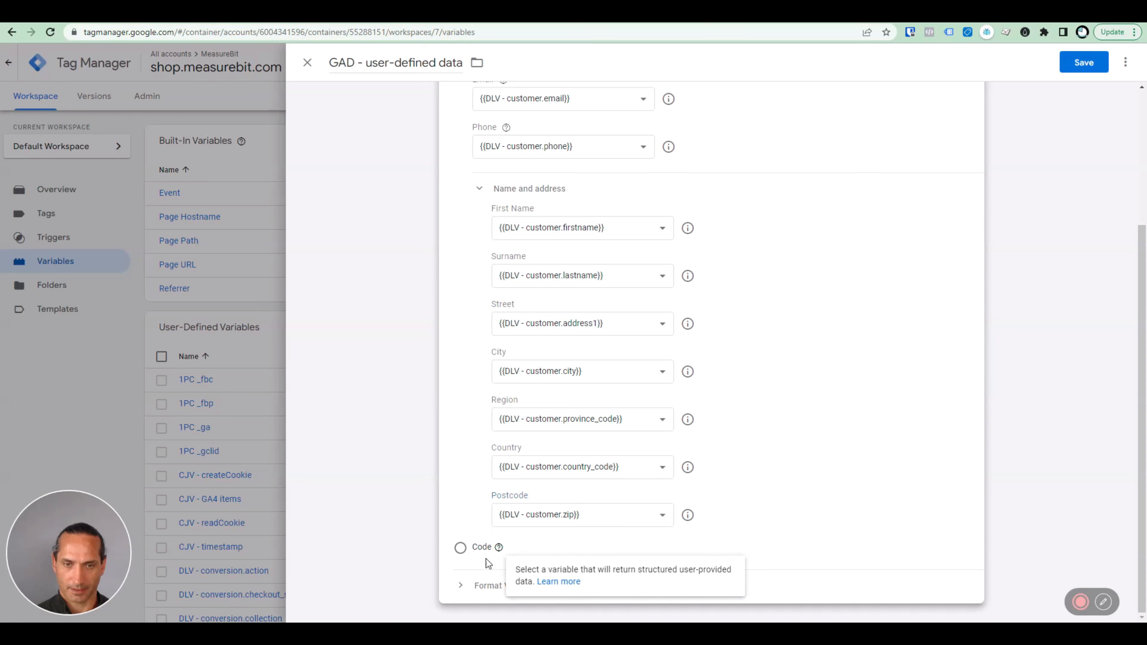
scroll(893, 270, up, 2)
click(1084, 62)
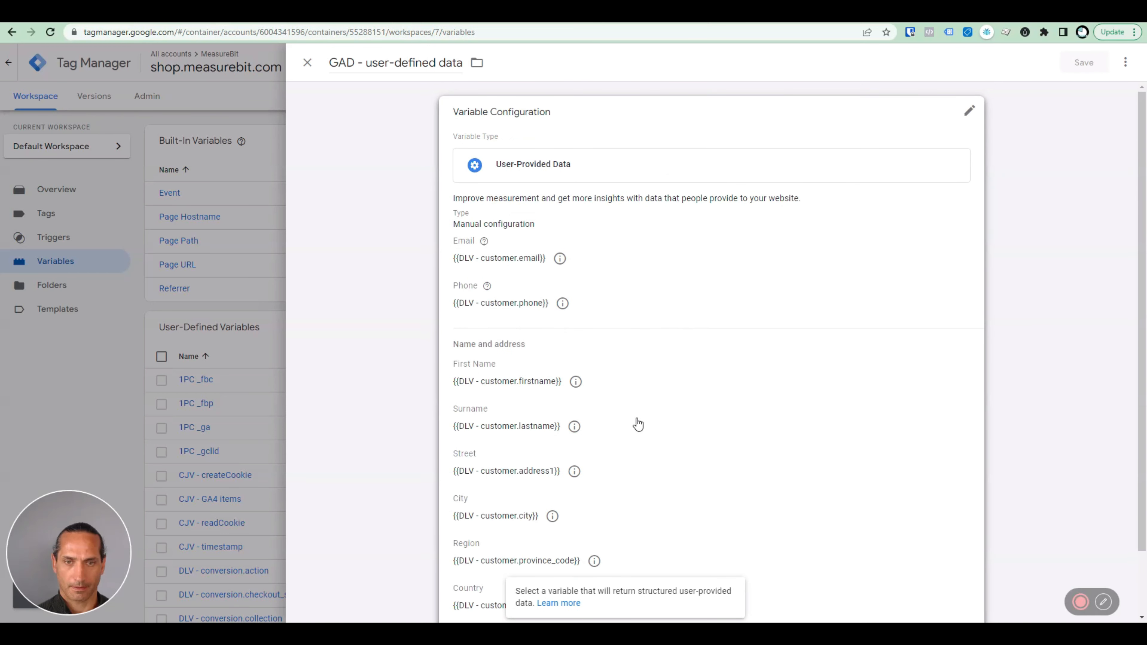
Consult the guide's GA4 tag settings section and open the web container's GA4 configuration tag for editing.
key(alt+Tab)
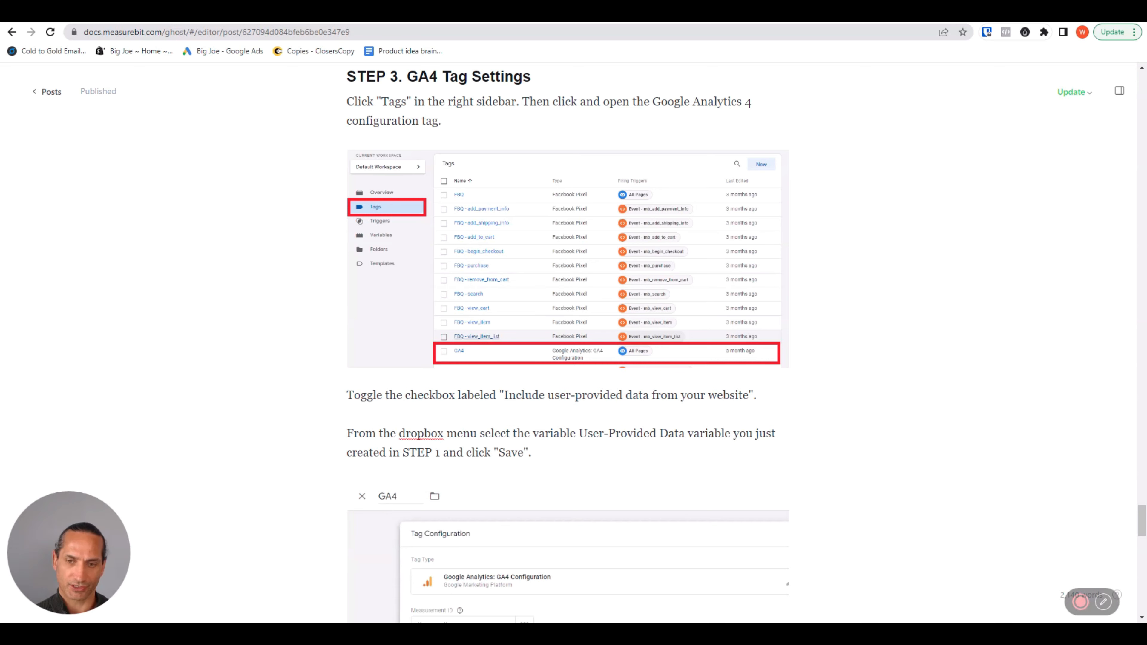
key(alt+Tab)
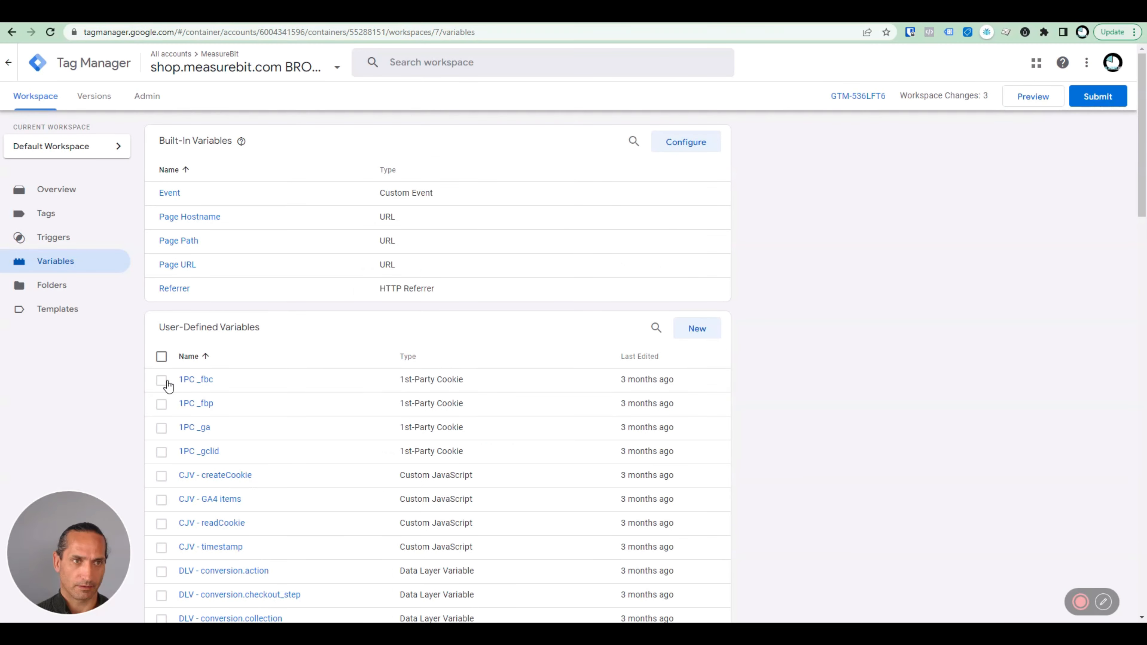
click(48, 214)
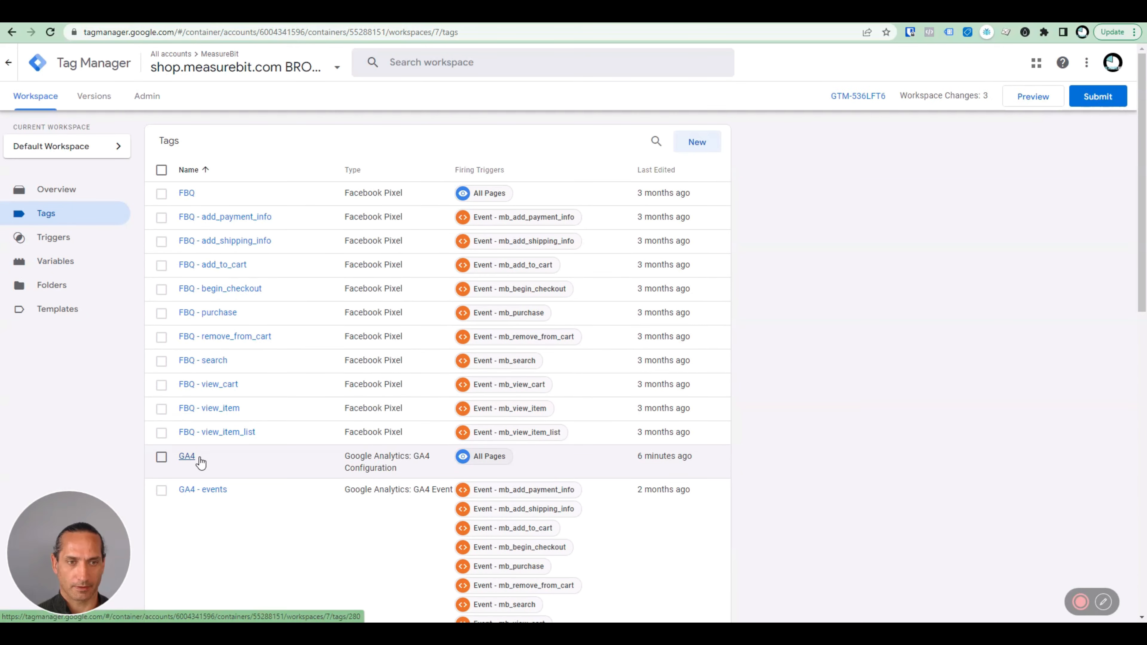
click(199, 457)
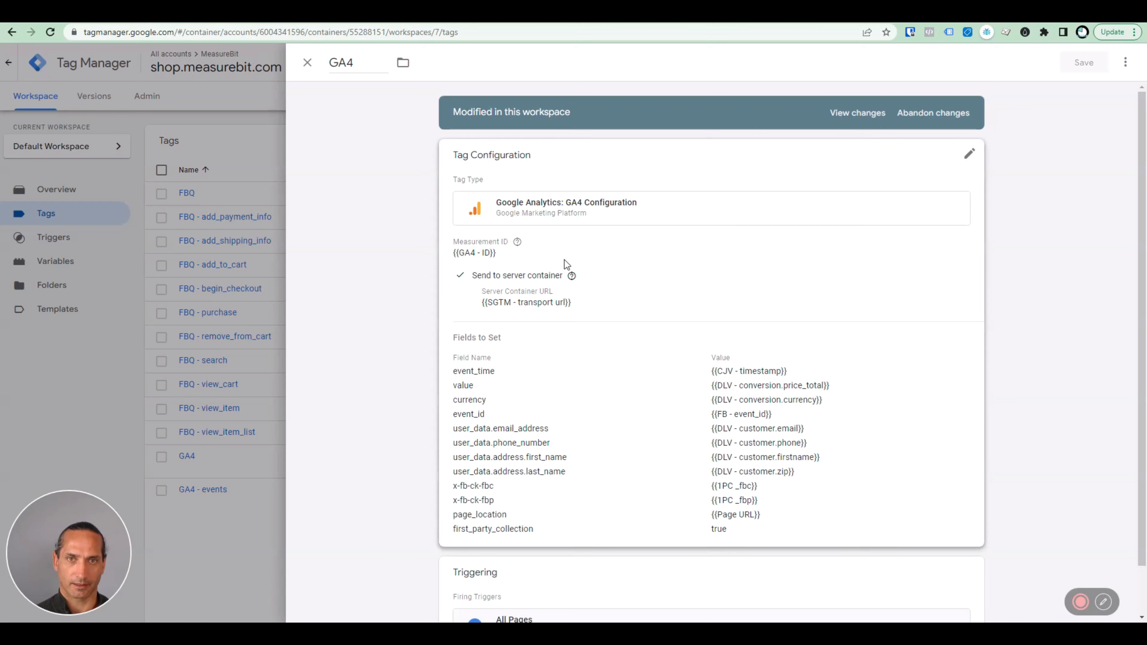
click(651, 285)
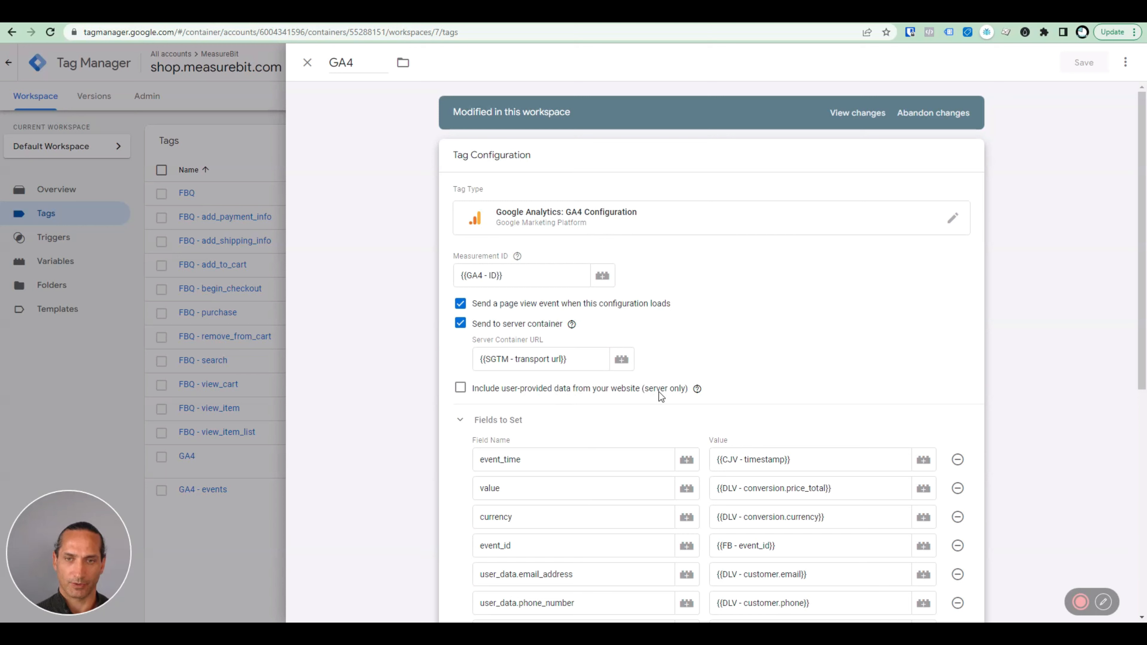
Include user-provided data from the website in the GA4 tag using {{GAD - user-defined data}}, and save the tag.
click(462, 390)
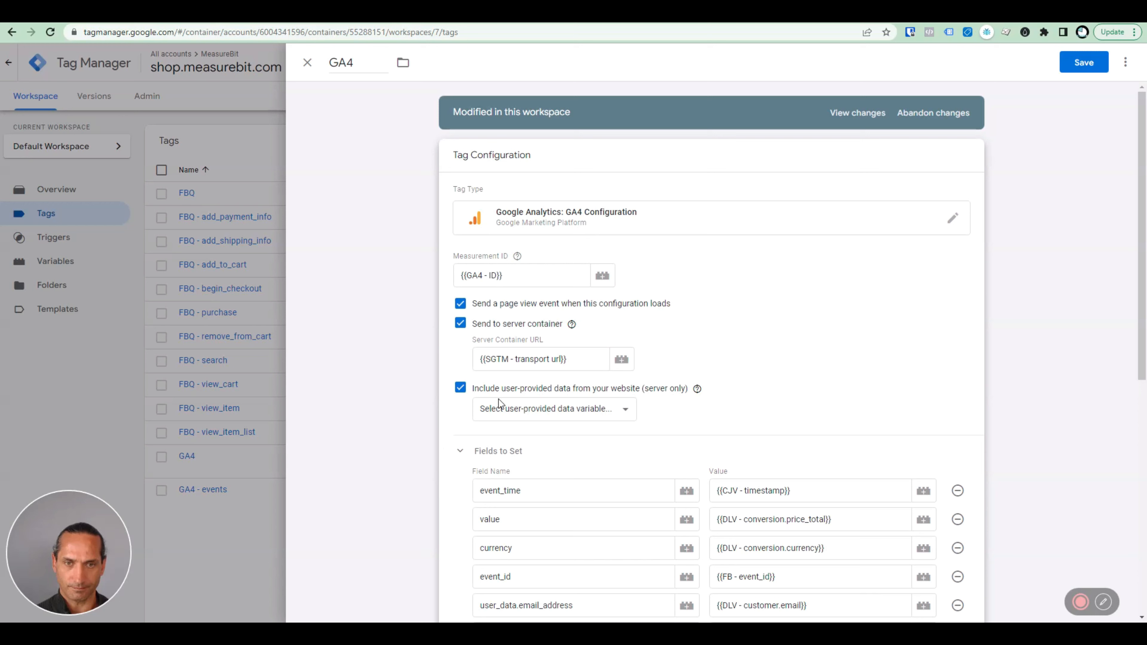
click(615, 409)
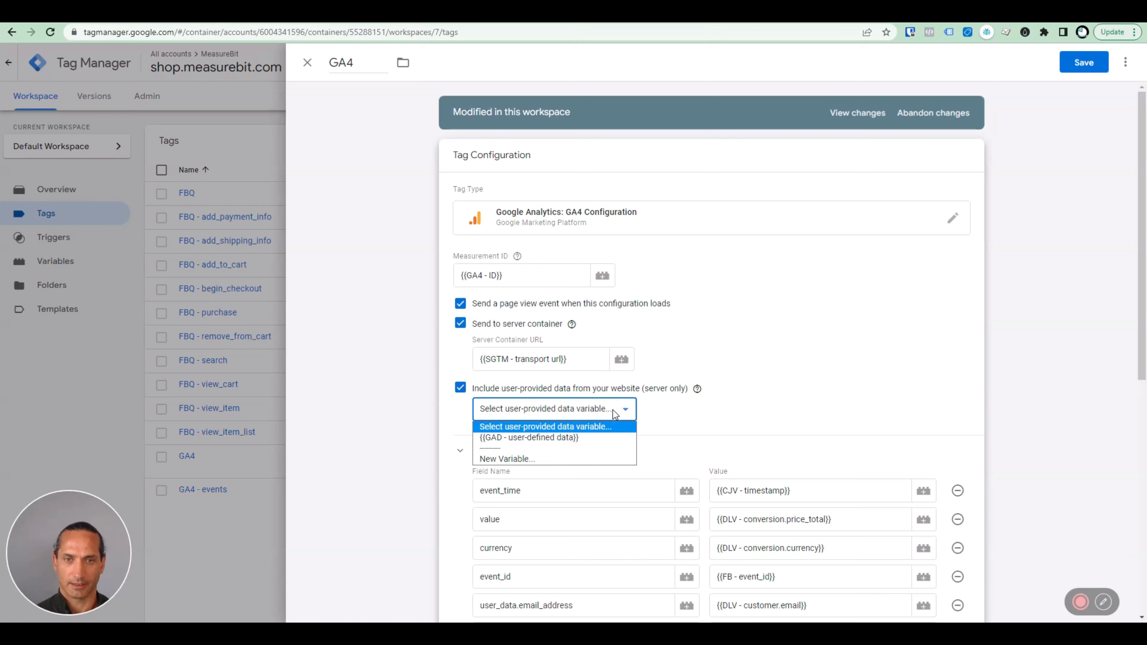
click(597, 437)
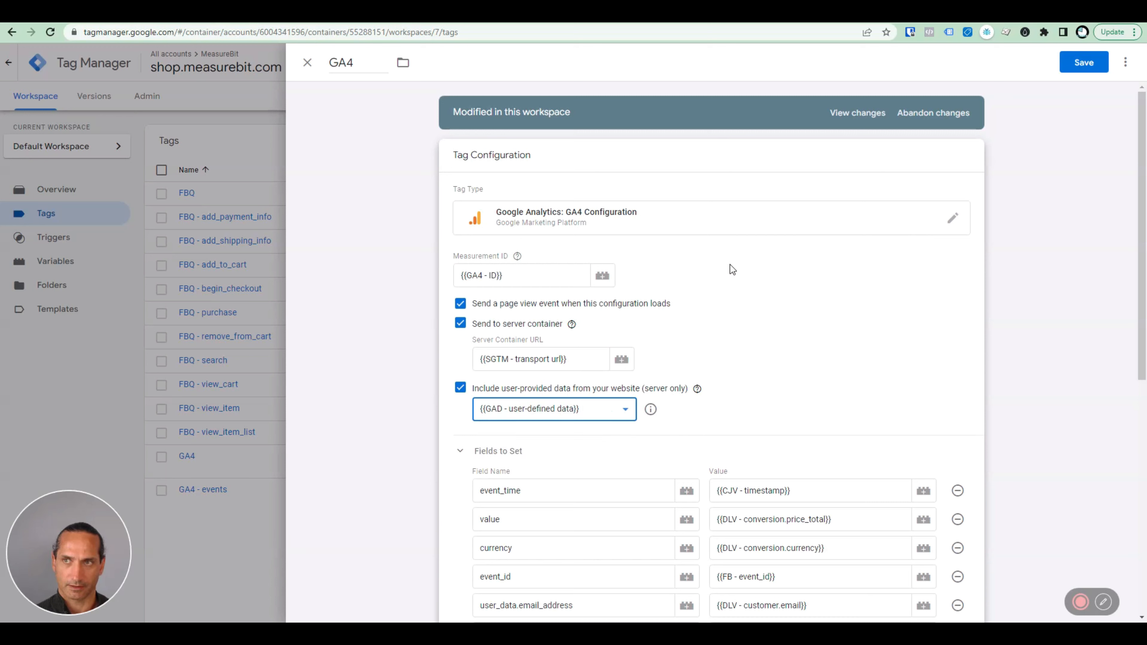
click(1084, 62)
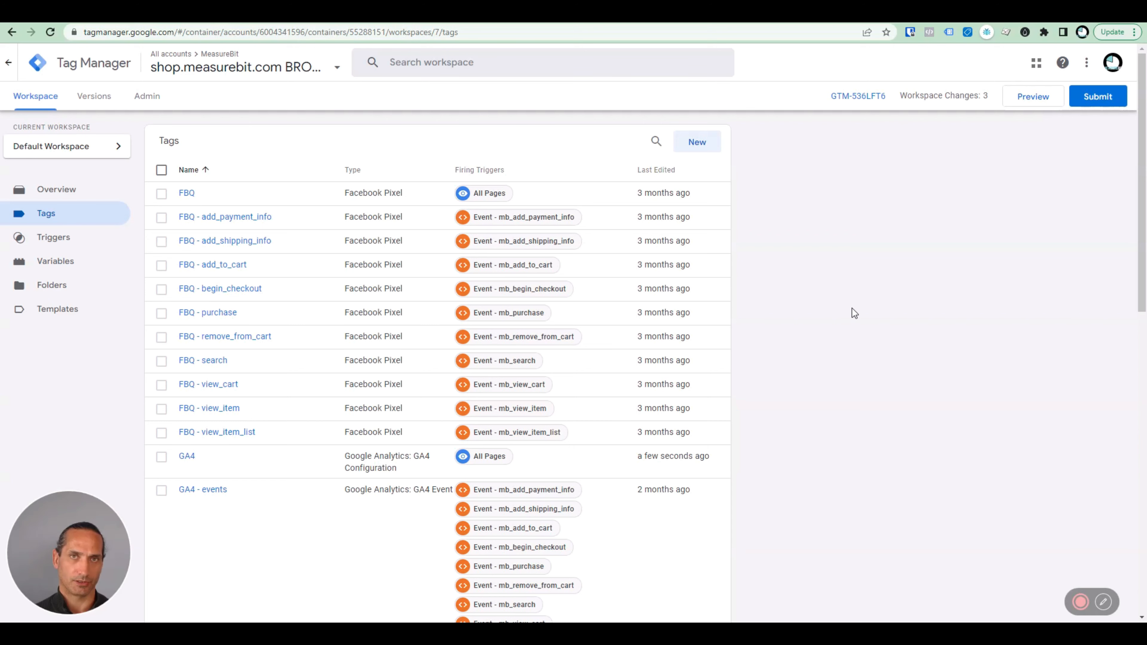
Check the type and firing trigger of the web container's "GAD - conversion linker" tag and the server container's GCL tag.
key(alt+Tab)
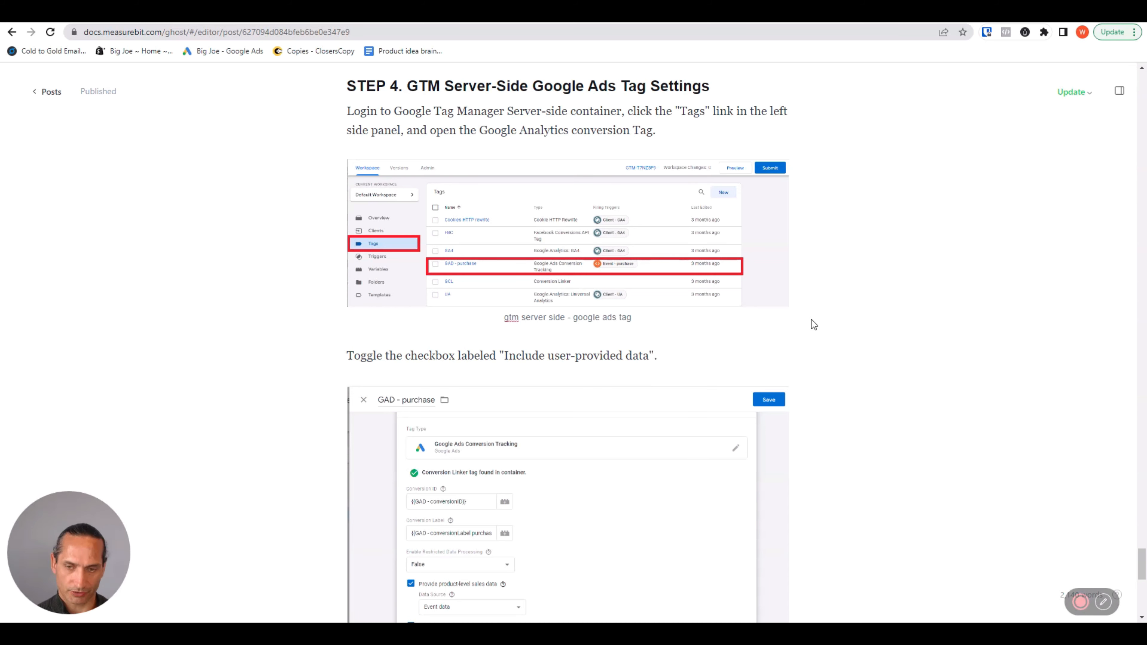
key(alt+Tab)
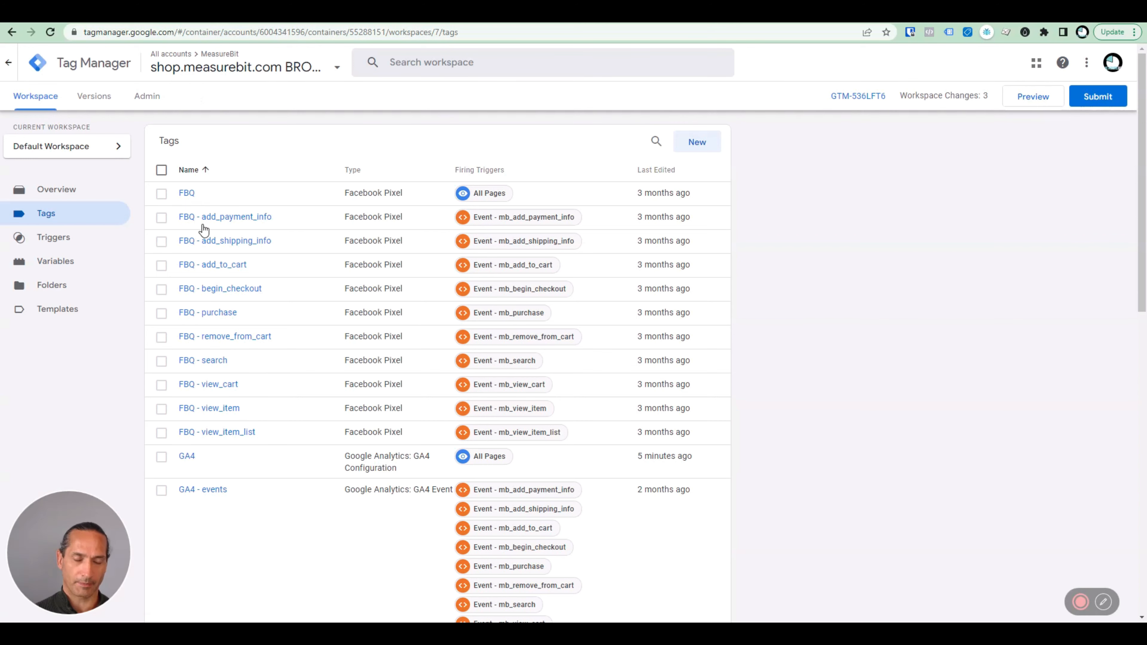
scroll(115, 363, down, 3)
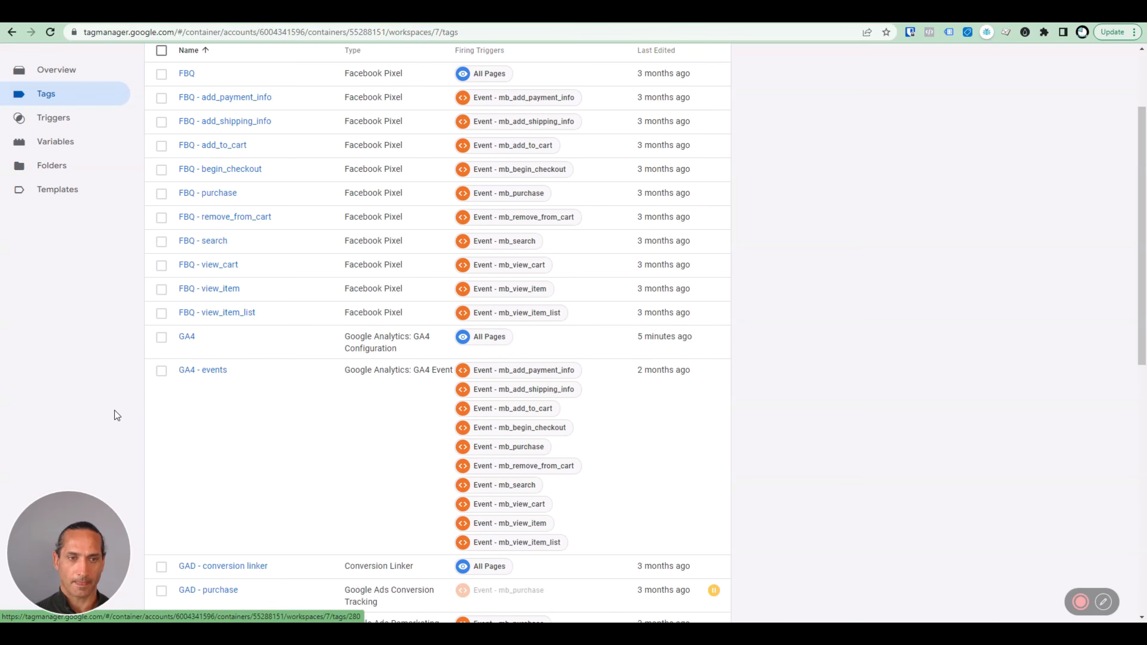
scroll(114, 411, down, 3)
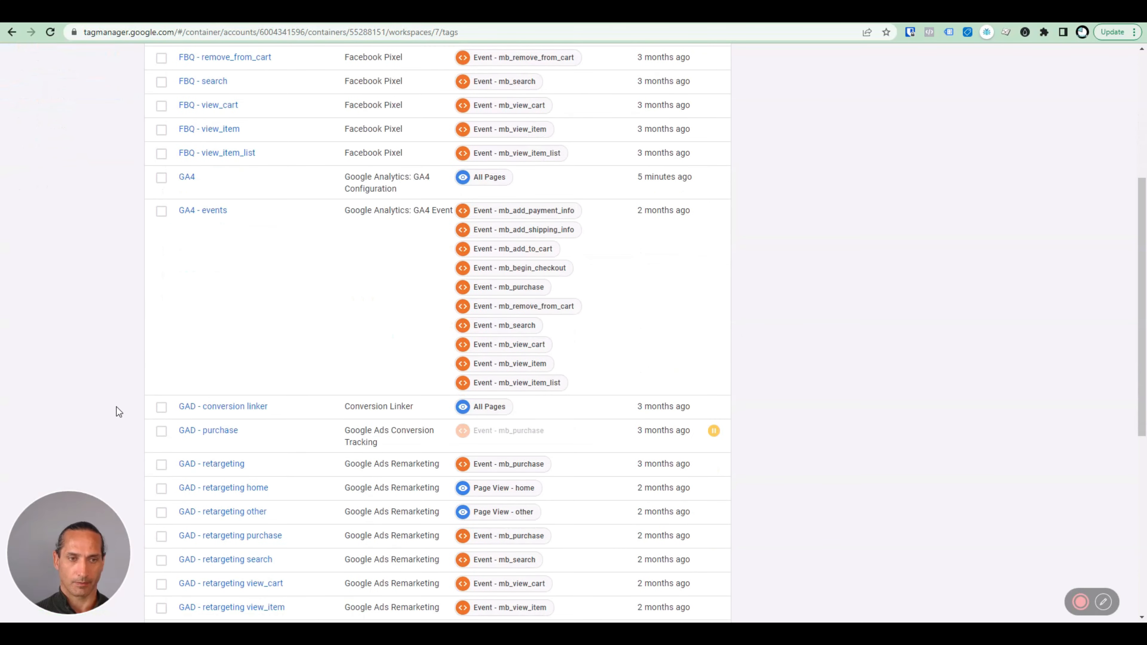
click(229, 409)
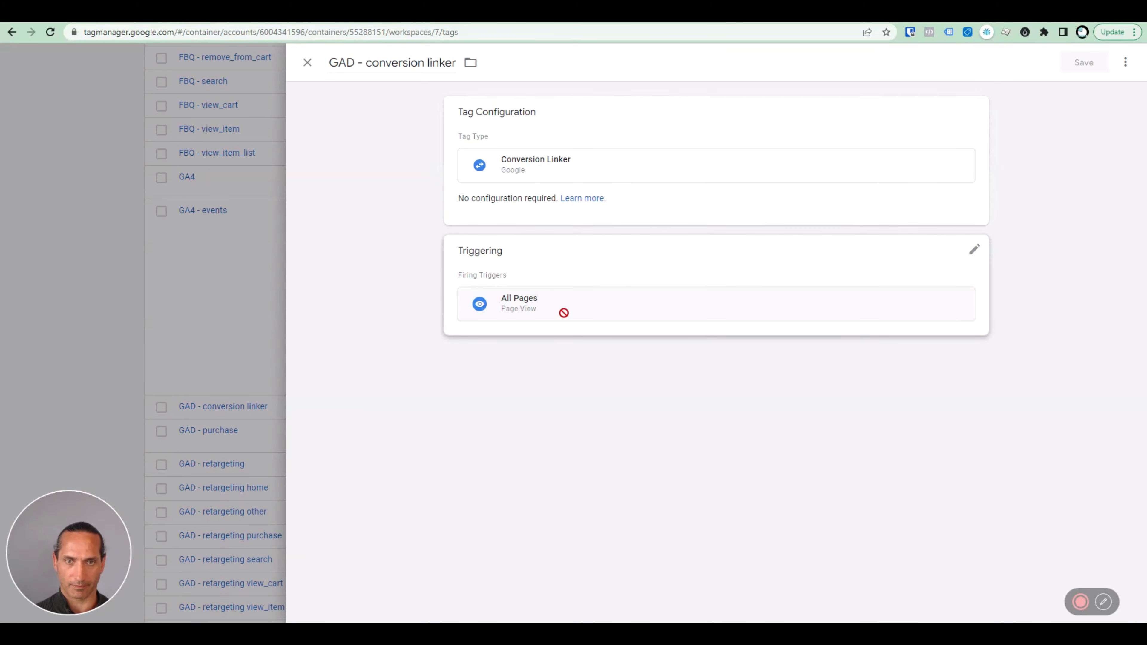
click(206, 376)
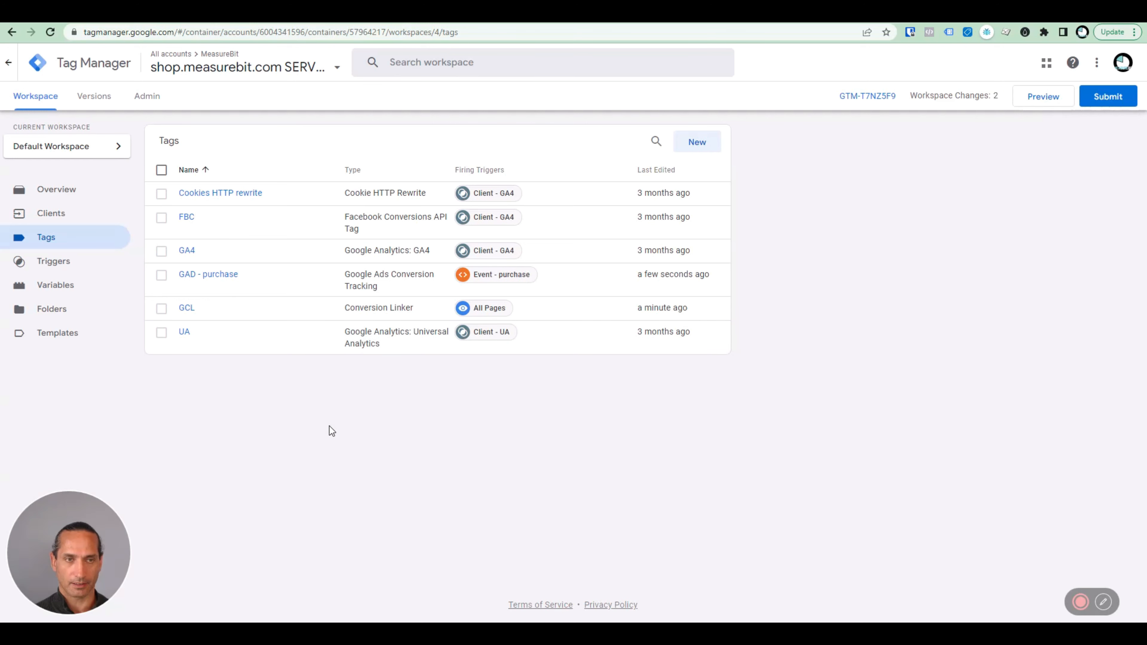
click(187, 308)
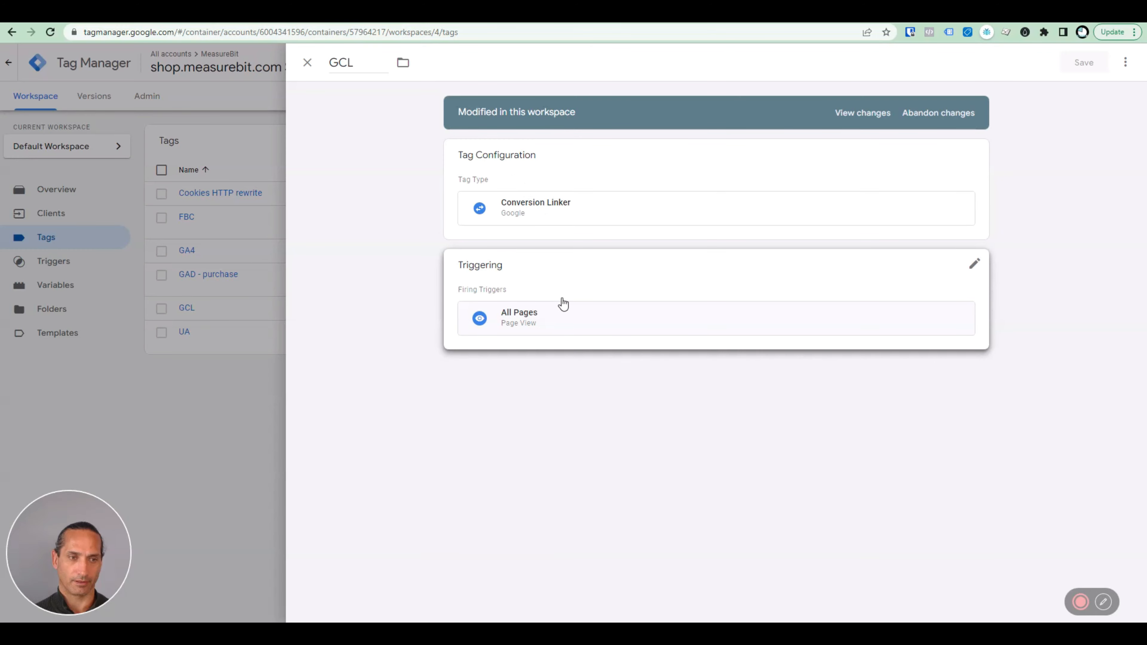
click(179, 408)
Enable "Include user-provided data" in the server container's "GAD - purchase" conversion tracking tag.
click(220, 275)
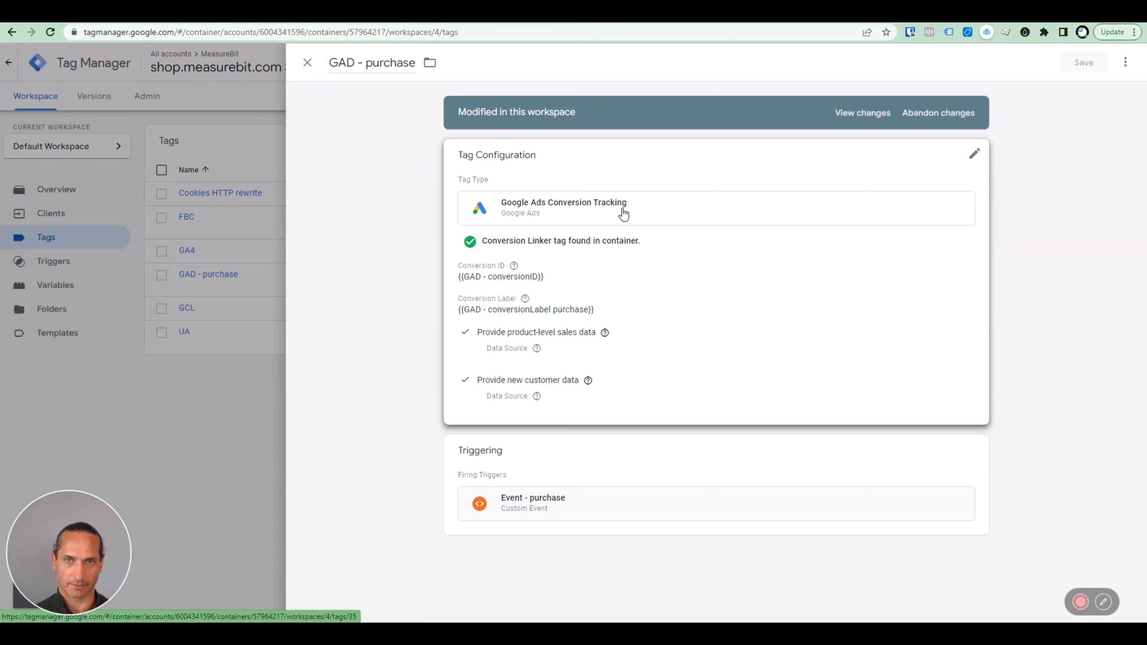
click(668, 314)
scroll(690, 474, down, 3)
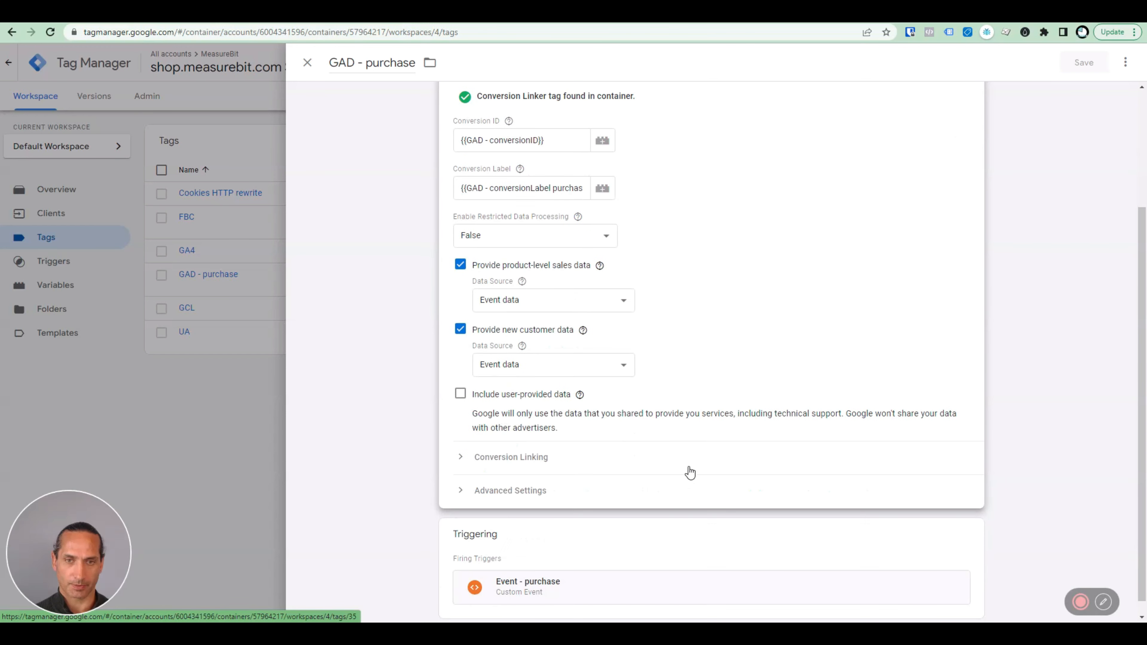
drag(475, 397, 595, 402)
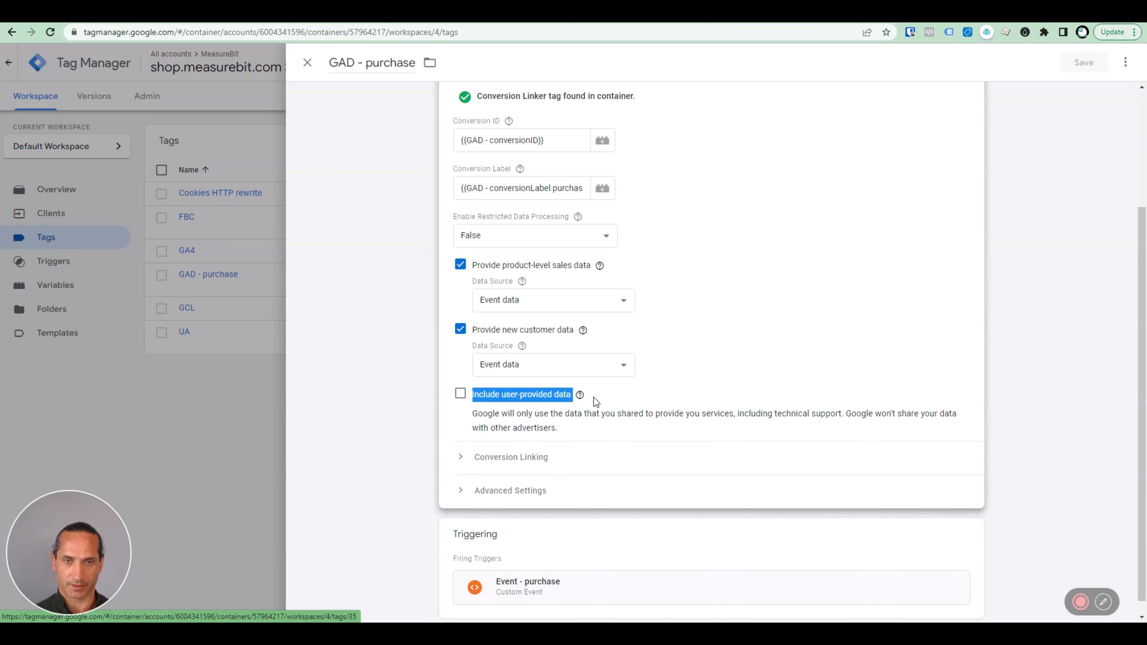
click(460, 393)
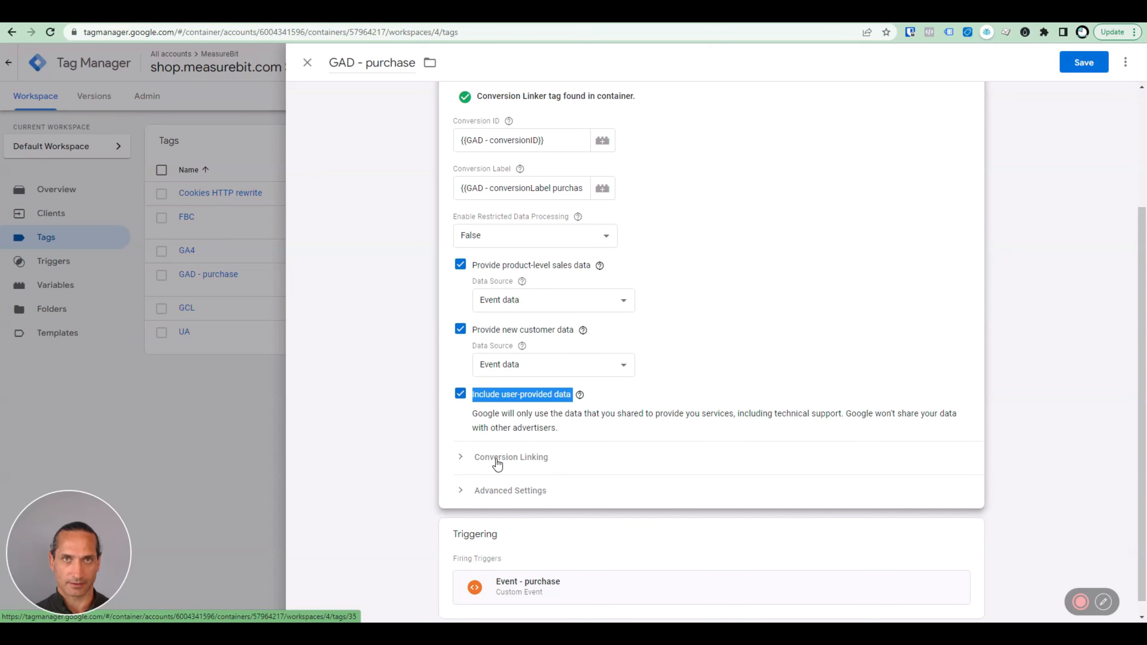
Save the server container's "GAD - purchase" tag and start preview mode for the server container.
click(1084, 63)
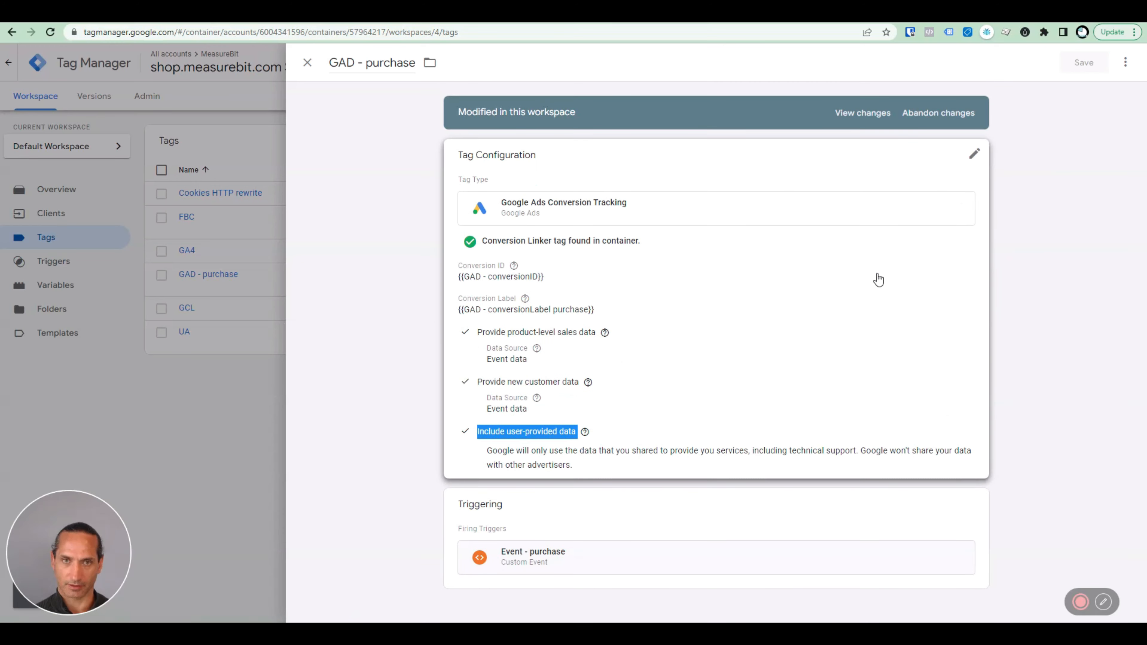
click(230, 465)
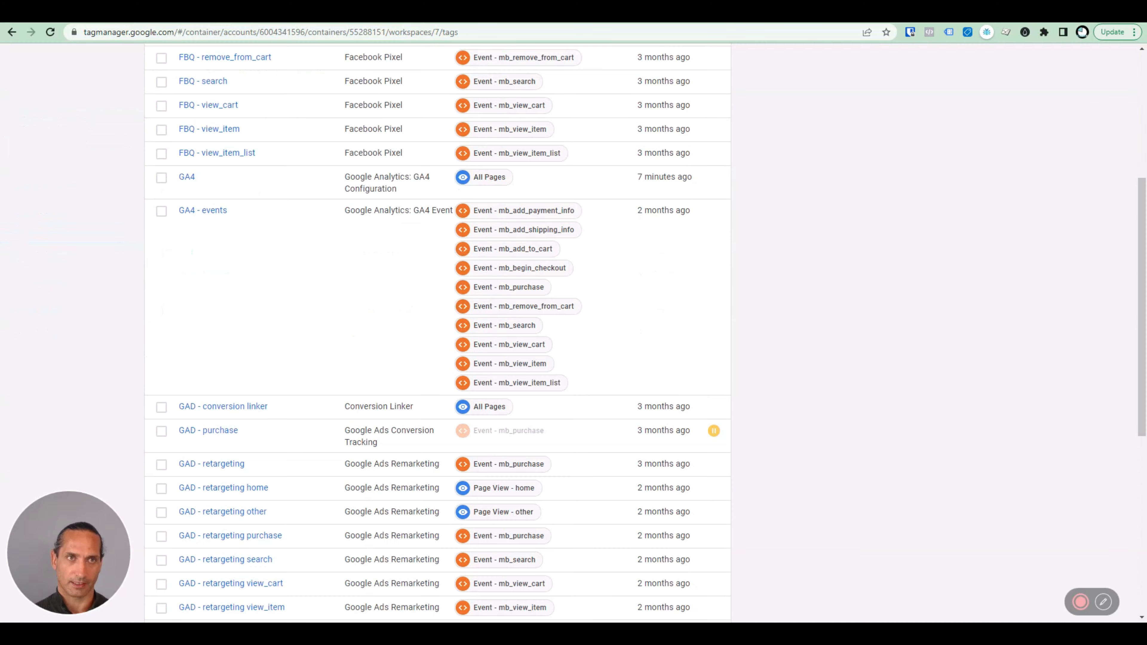
scroll(811, 185, up, 6)
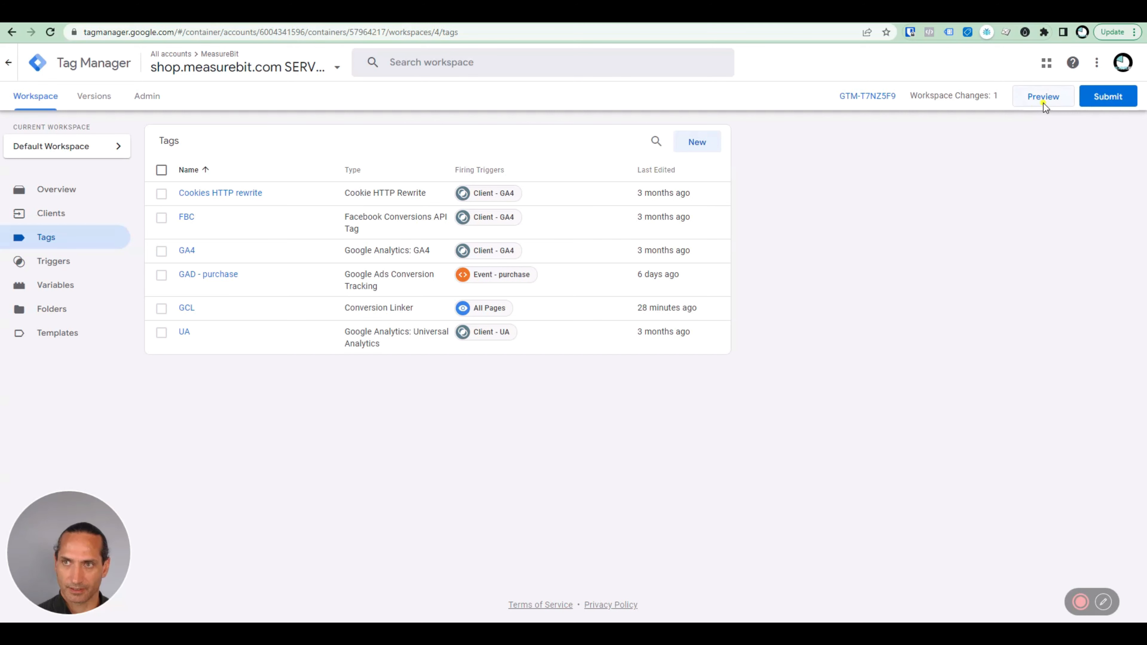
click(1043, 102)
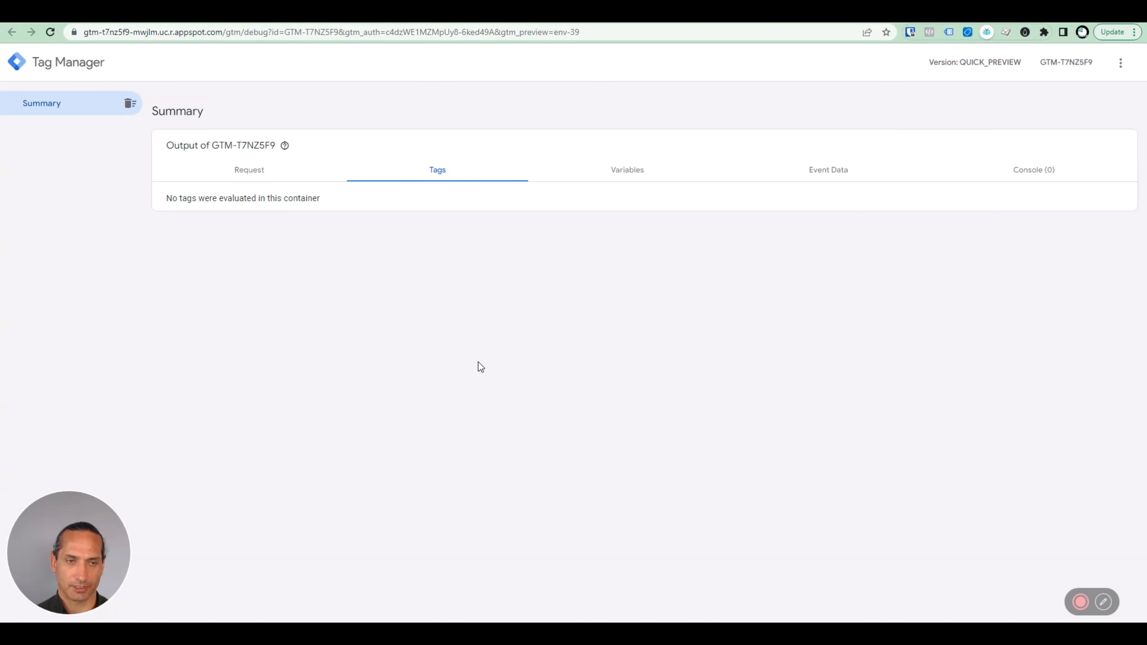
click(198, 14)
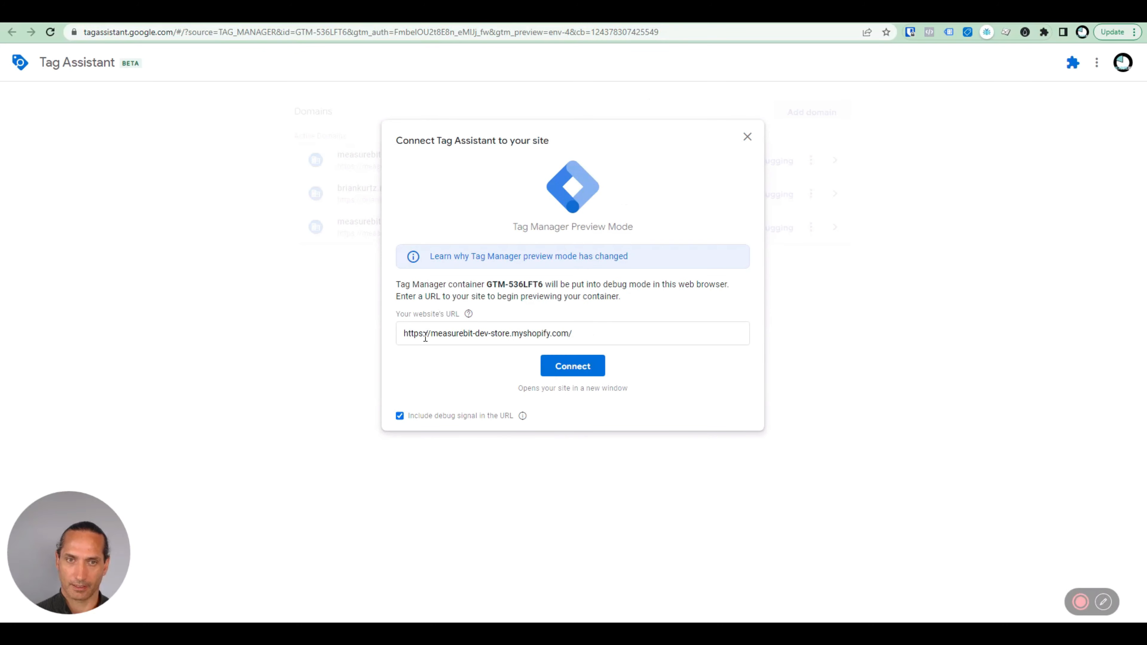
drag(580, 334, 391, 338)
click(411, 369)
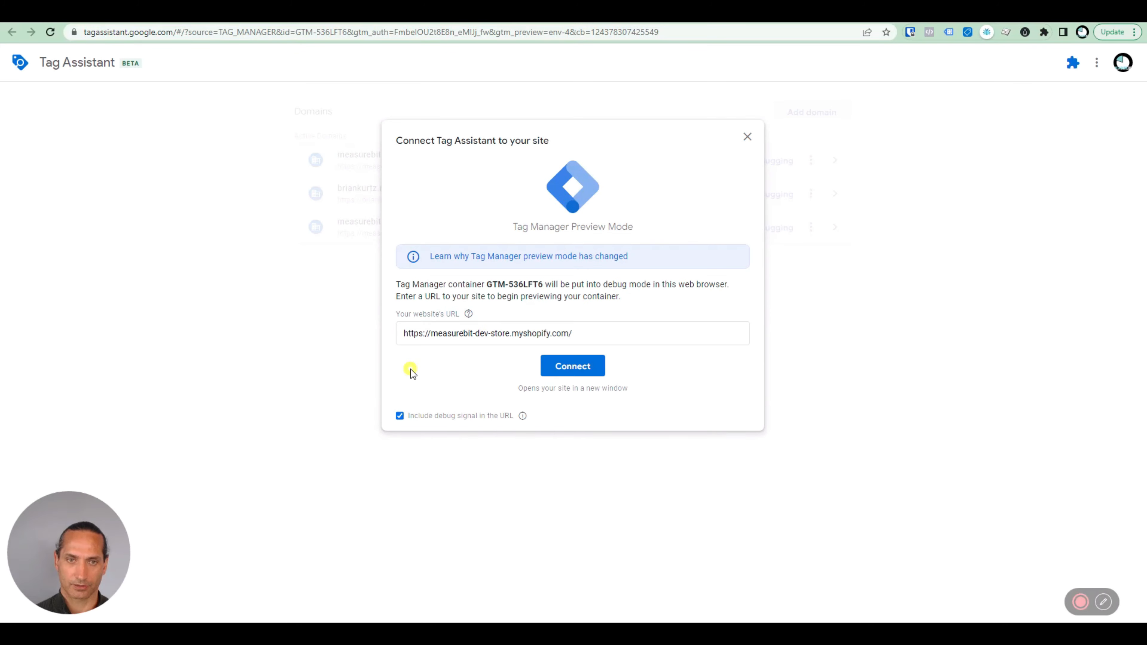
click(565, 366)
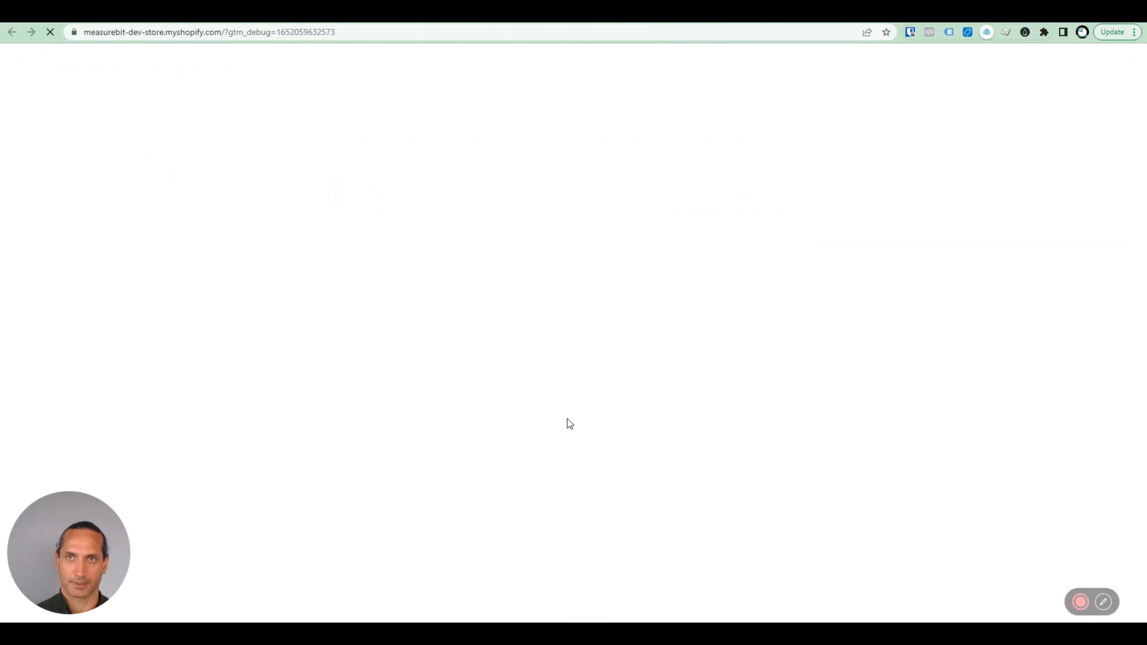
Open the featured Best Product in the store and take one unit to checkout.
scroll(508, 386, down, 10)
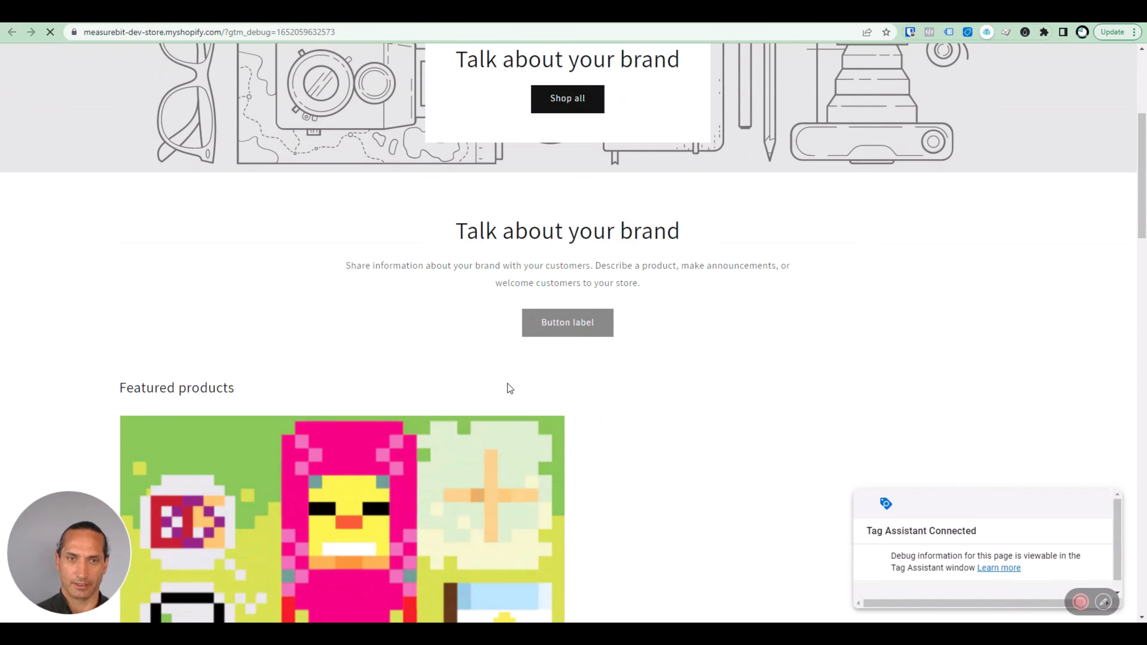
click(481, 478)
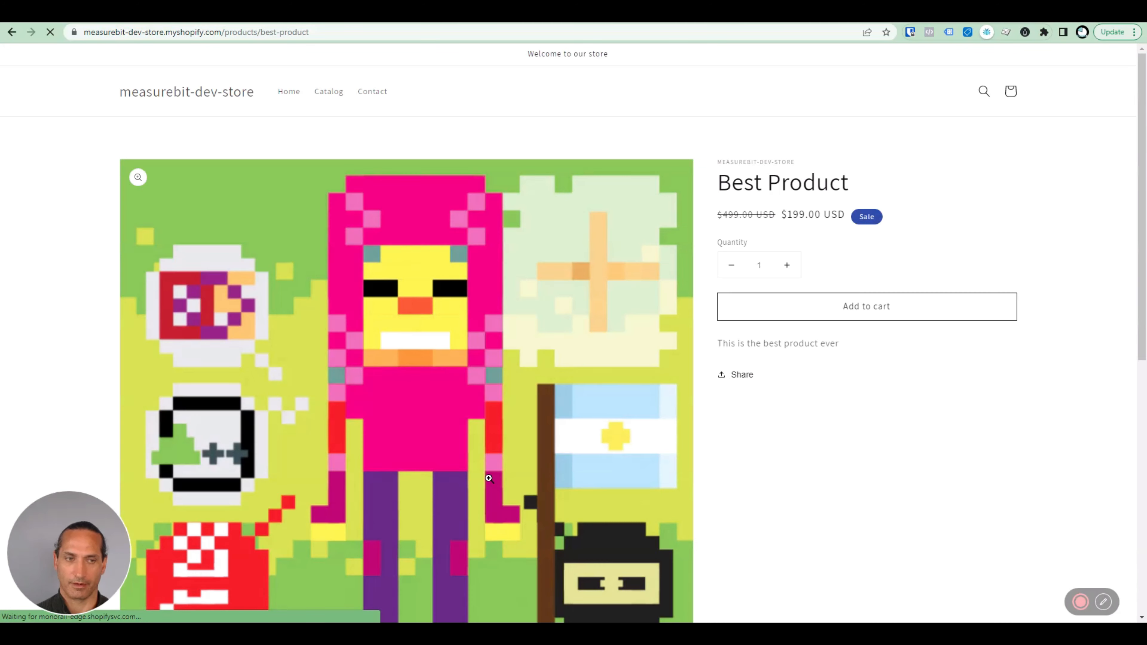
click(842, 304)
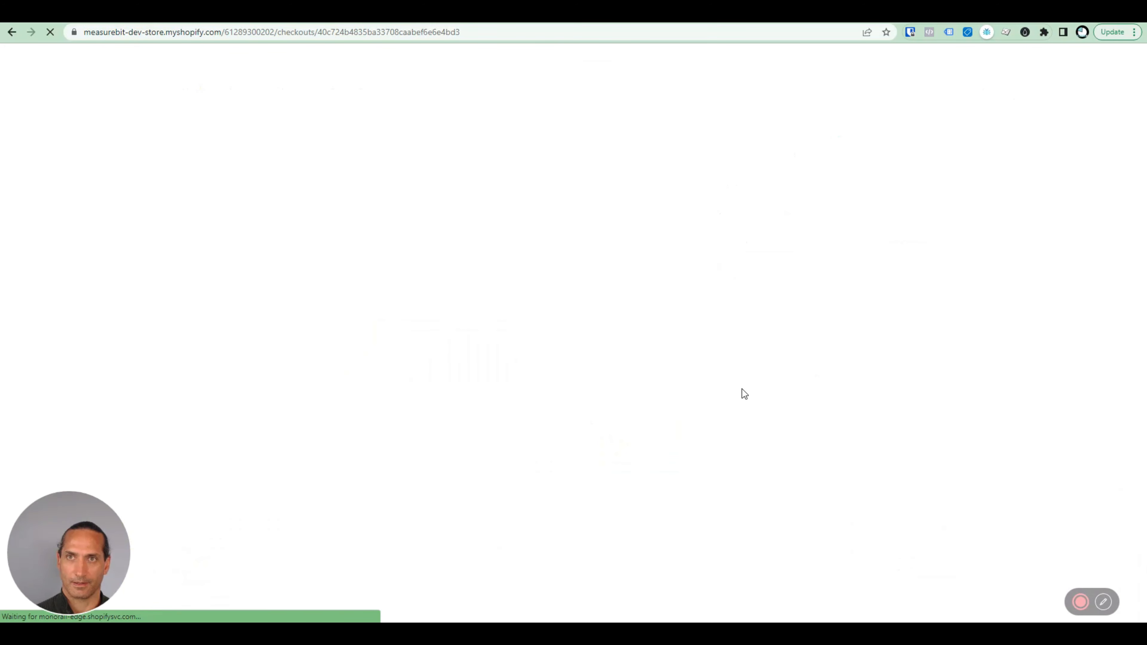
Replace the checkout contact information with the customer's mobile phone number.
click(321, 168)
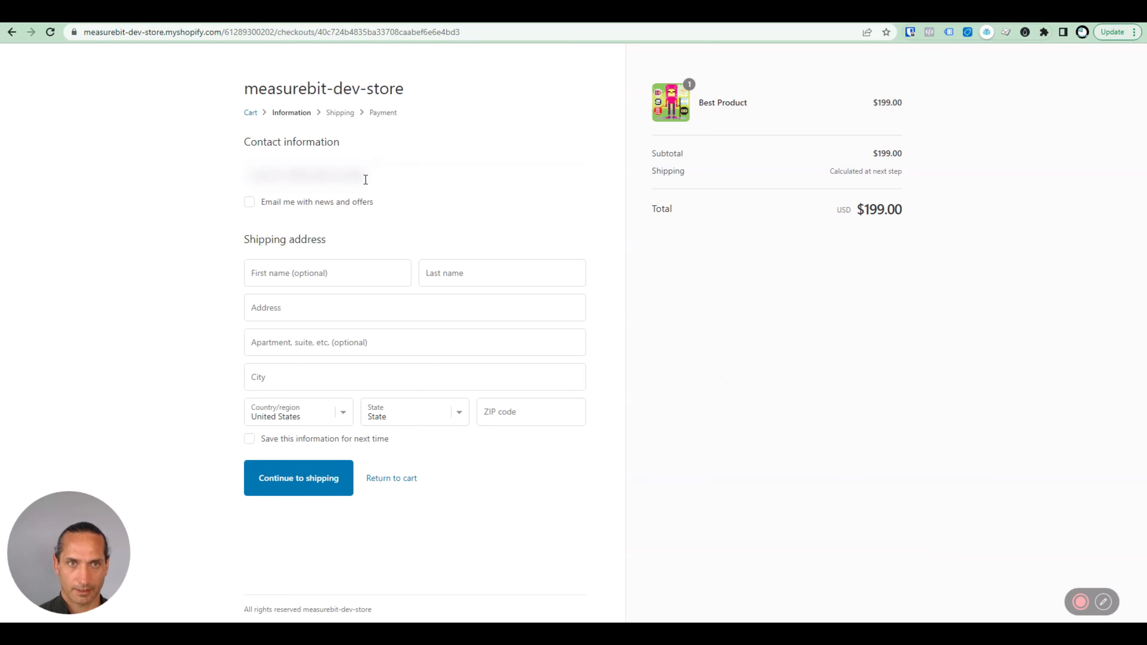
click(366, 179)
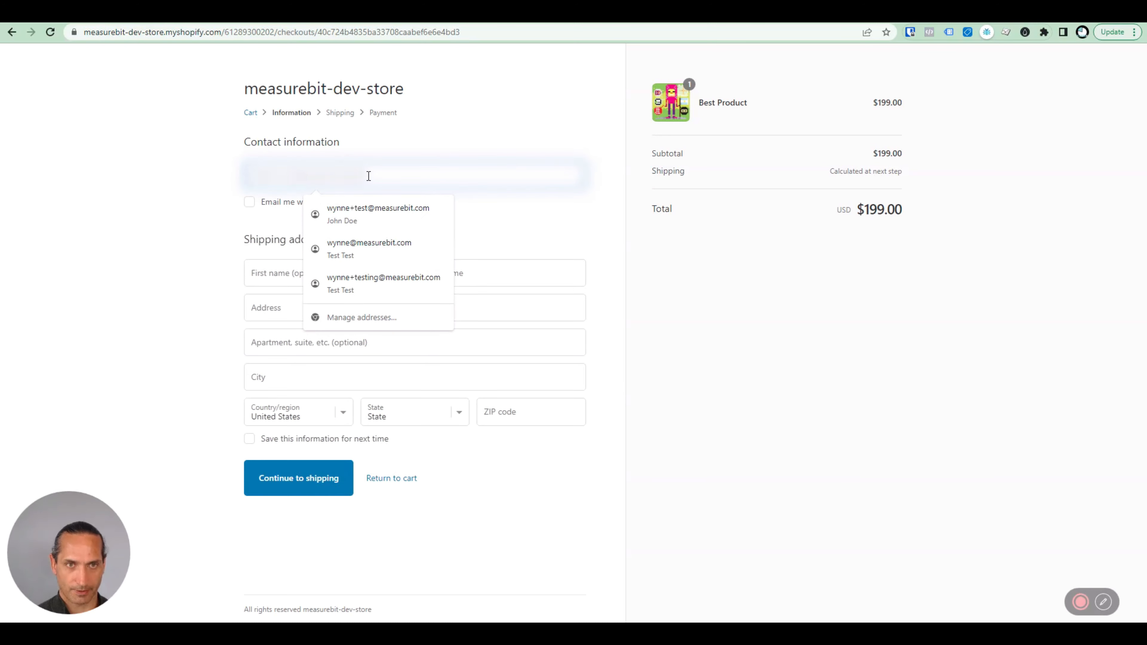
click(682, 334)
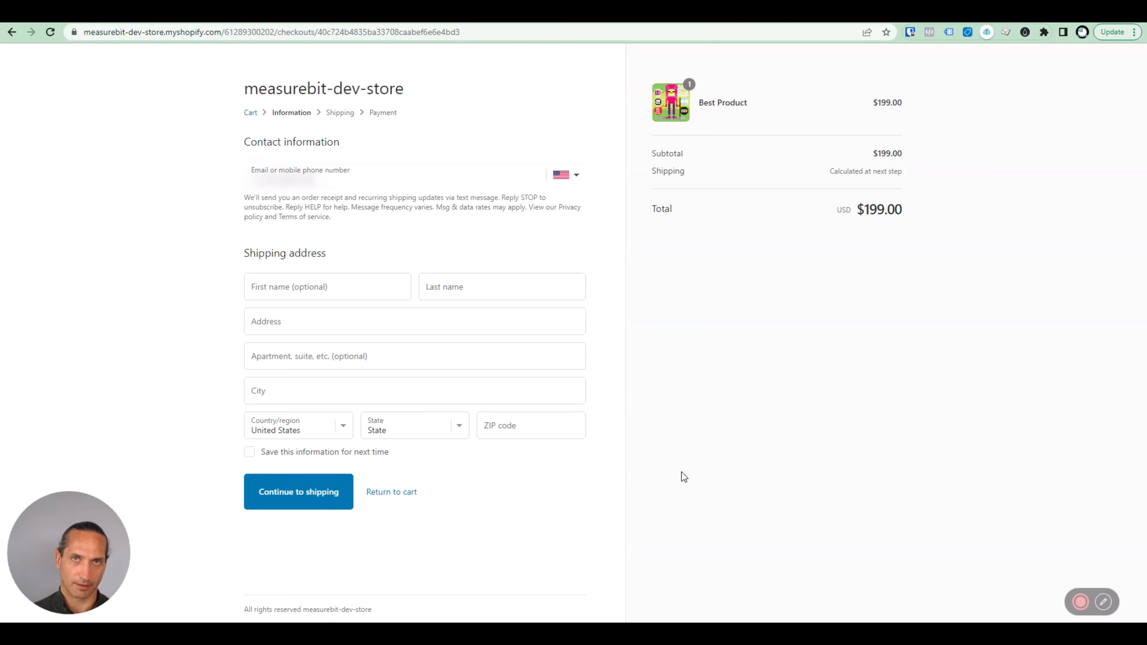
Fill in the shipping address from the saved test customer profile and continue to payment with Standard shipping.
click(292, 287)
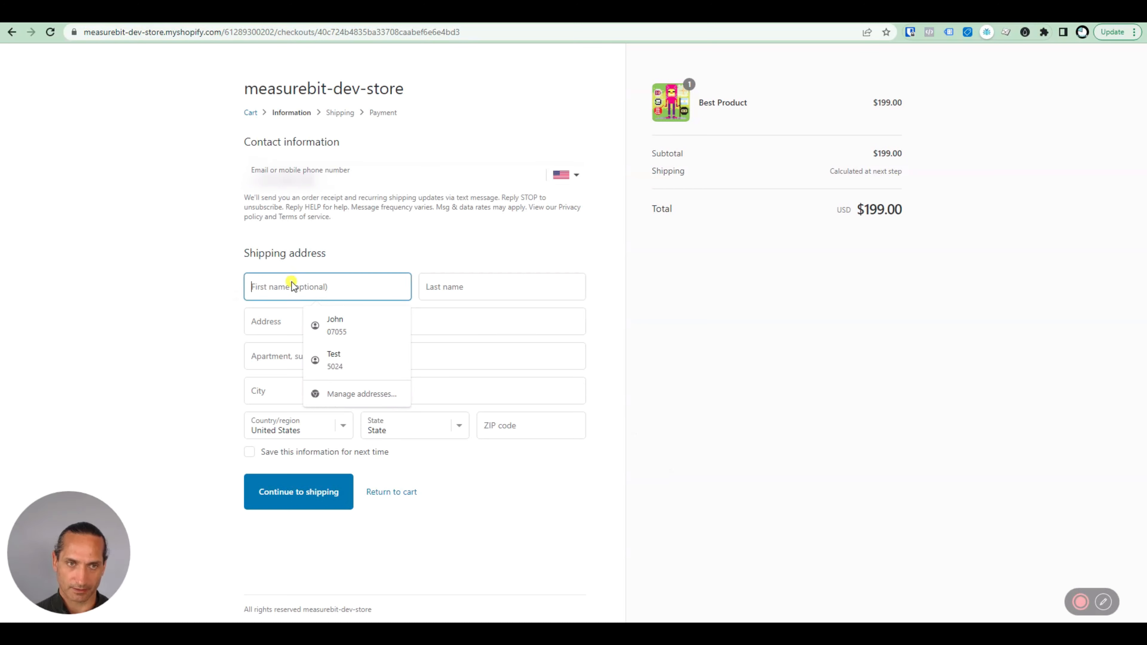
click(344, 325)
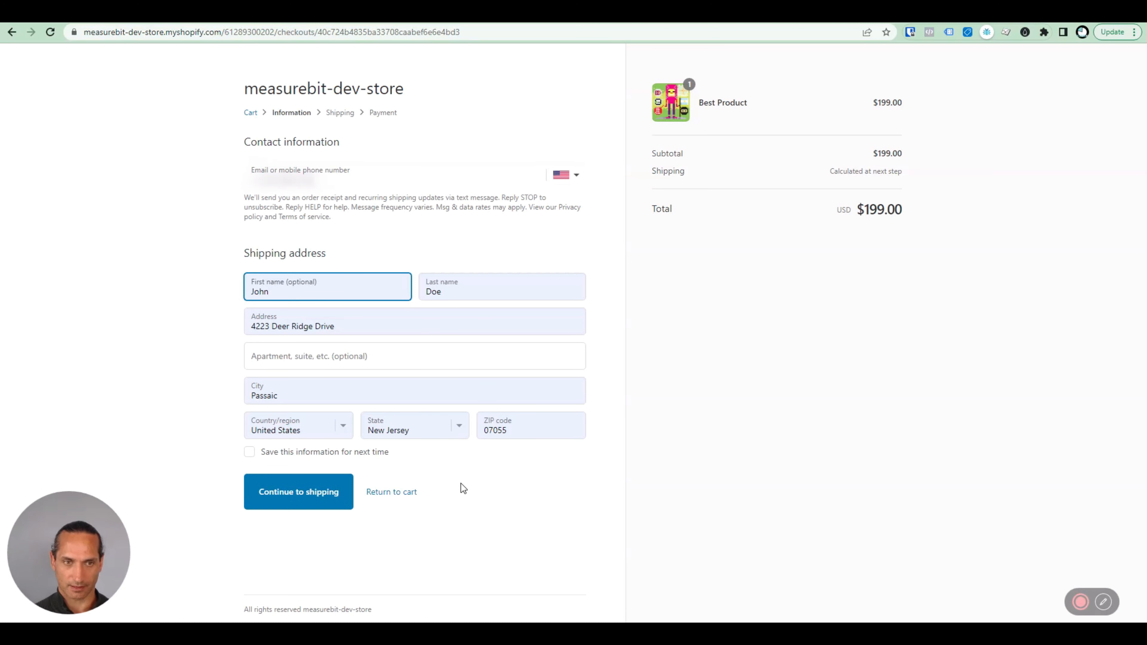
click(300, 490)
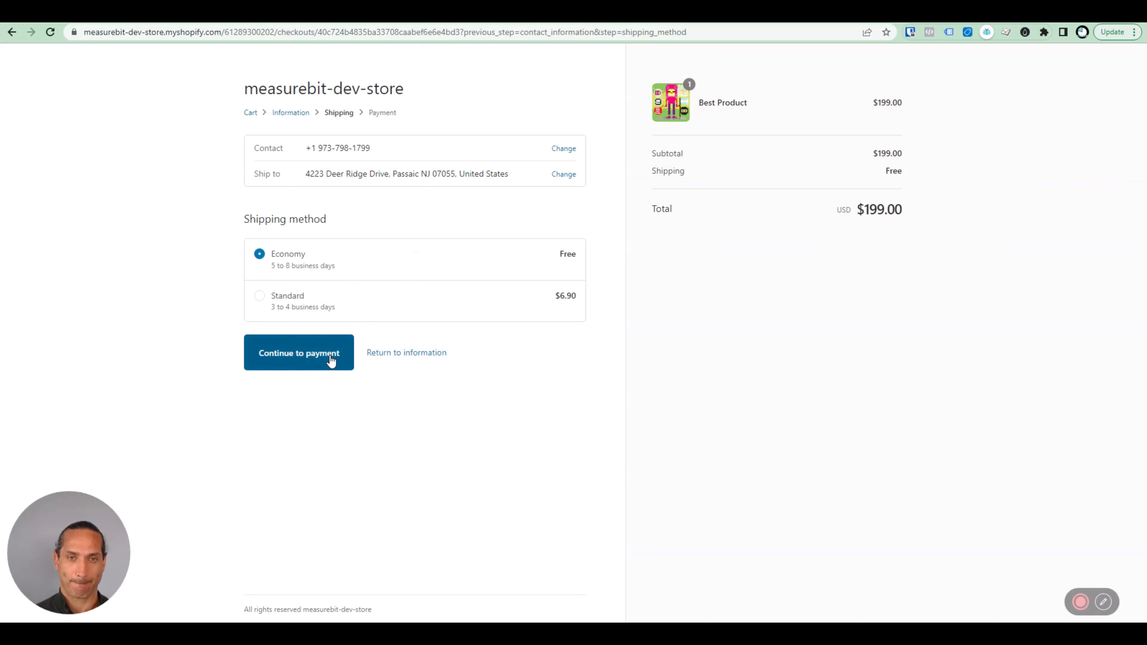
click(284, 310)
click(298, 355)
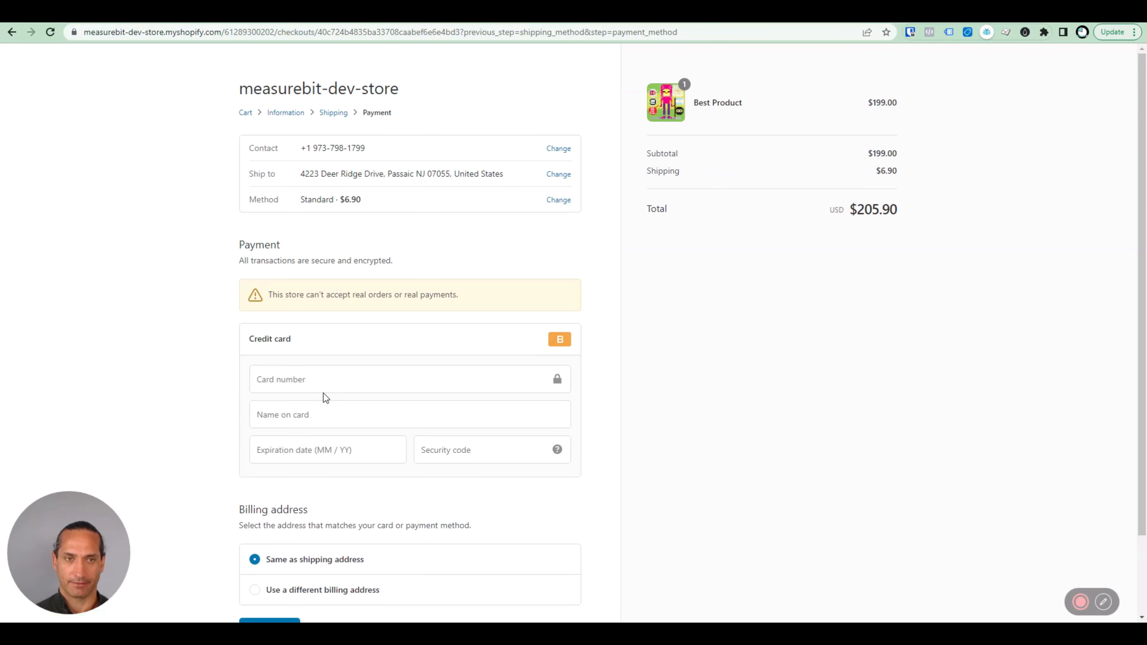
Enter the test card number, name on card, expiration date and security code, and place the order.
text(1)
click(325, 415)
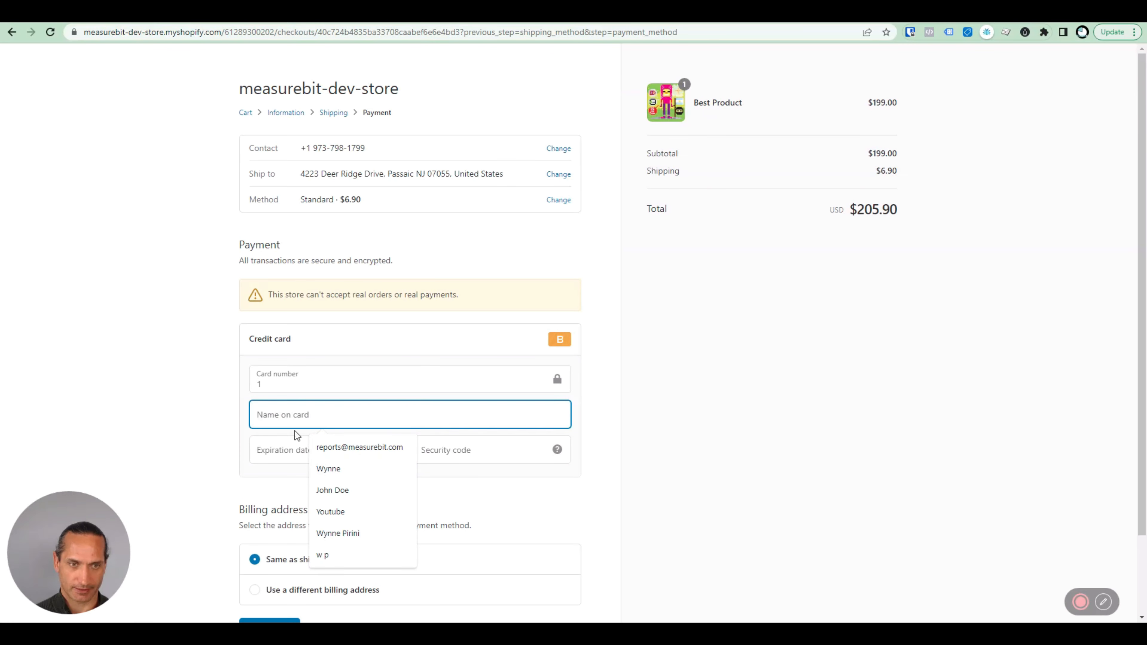
text(w p)
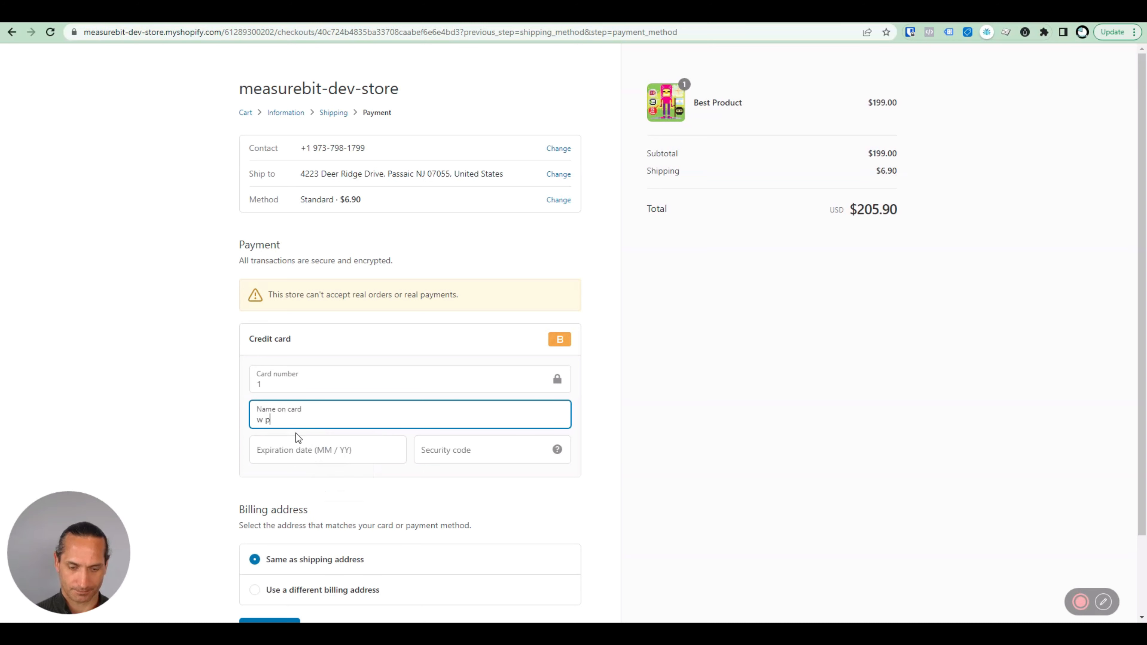
click(294, 454)
text(0323)
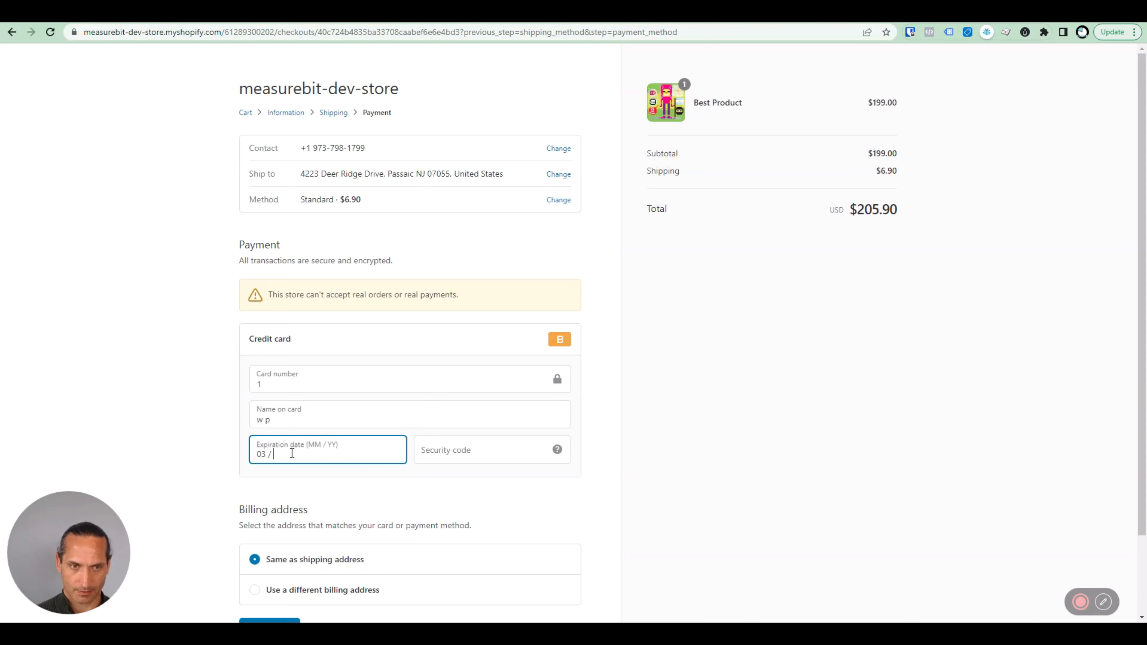
text(111)
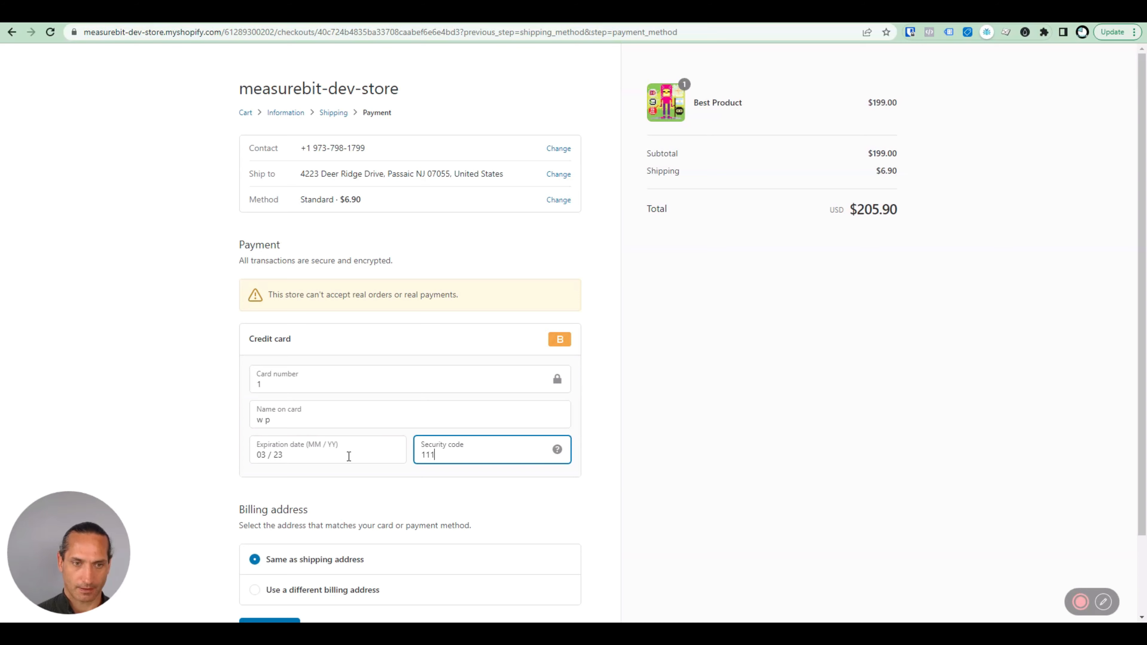
scroll(348, 457, down, 2)
click(270, 545)
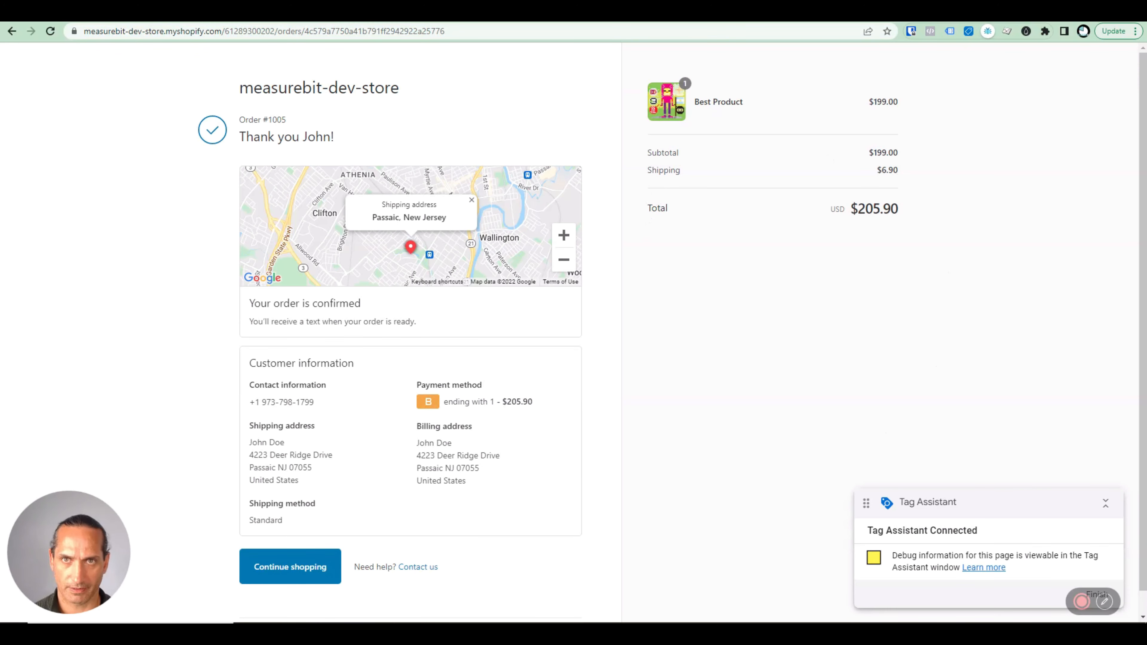
Switch back to Tag Assistant and show the data layer values of the order confirmation page's mb_purchase event.
click(631, 14)
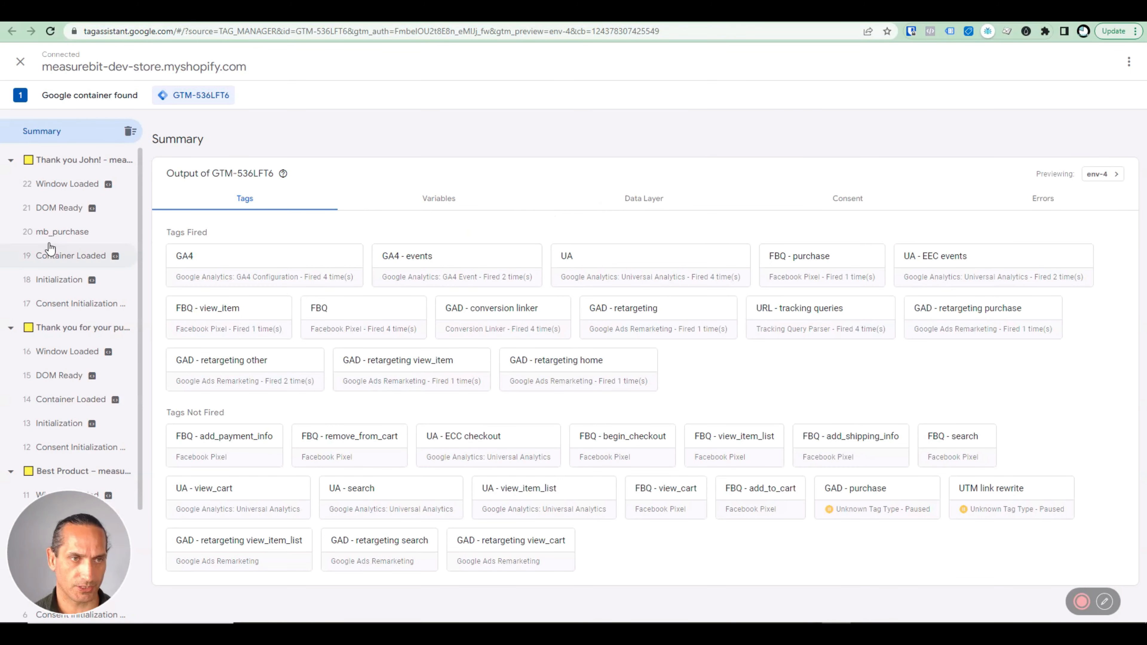
click(62, 232)
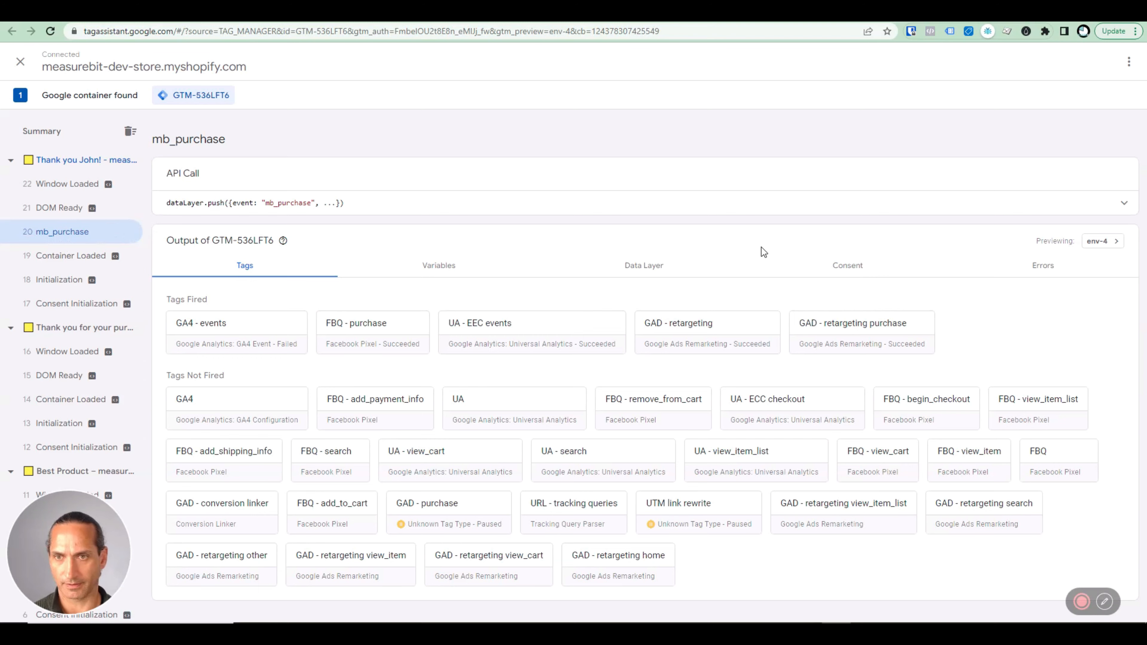
click(846, 266)
click(677, 266)
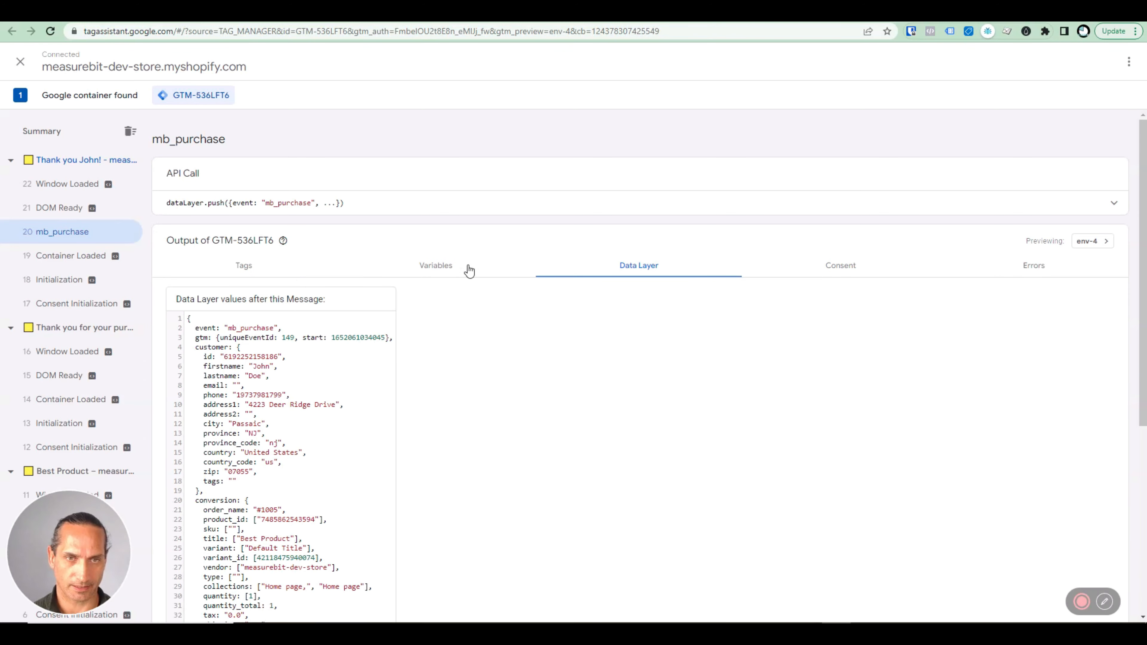
Examine the mb_purchase customer data: name, email, phone, address, province code, country code and zip.
scroll(492, 409, down, 2)
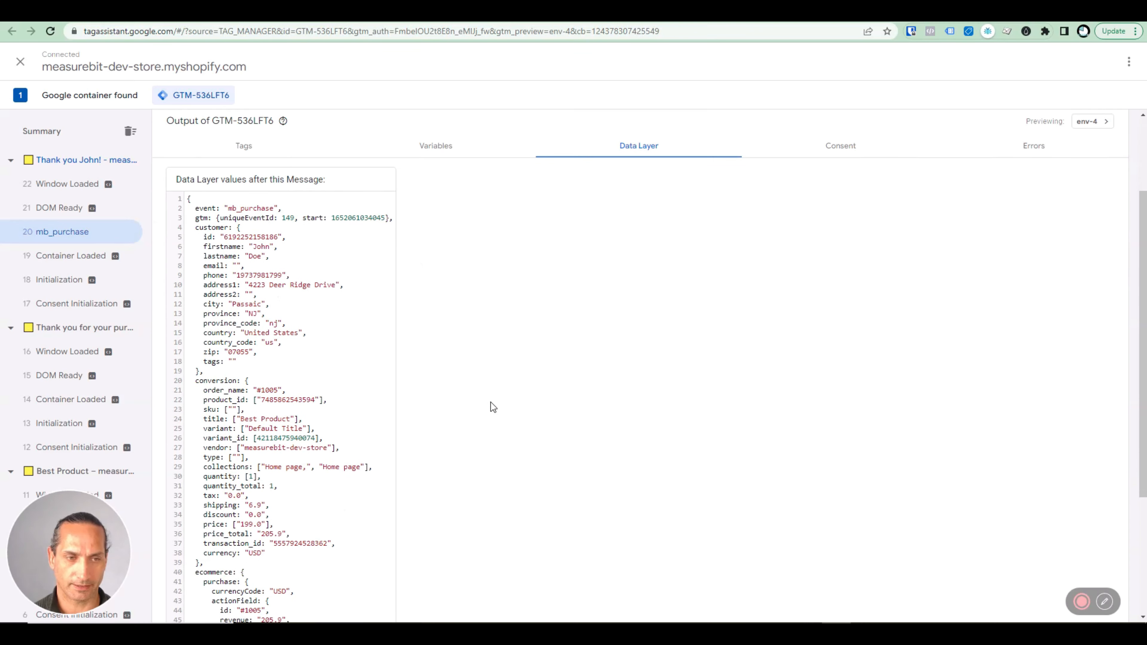
scroll(321, 465, down, 1)
scroll(319, 466, up, 2)
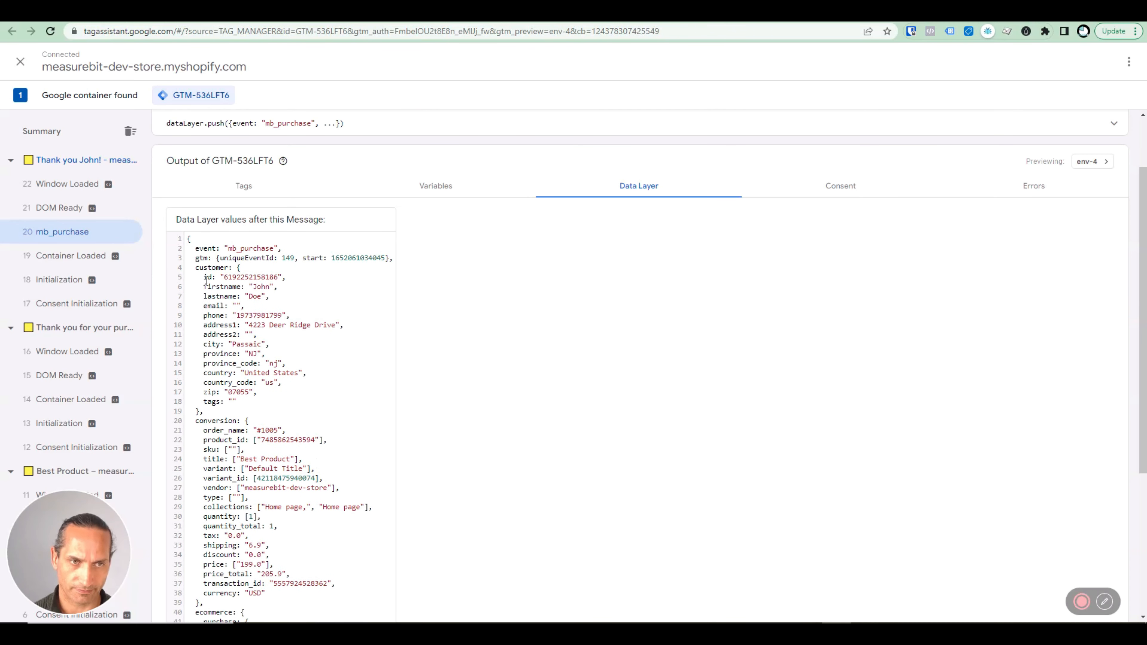
click(255, 296)
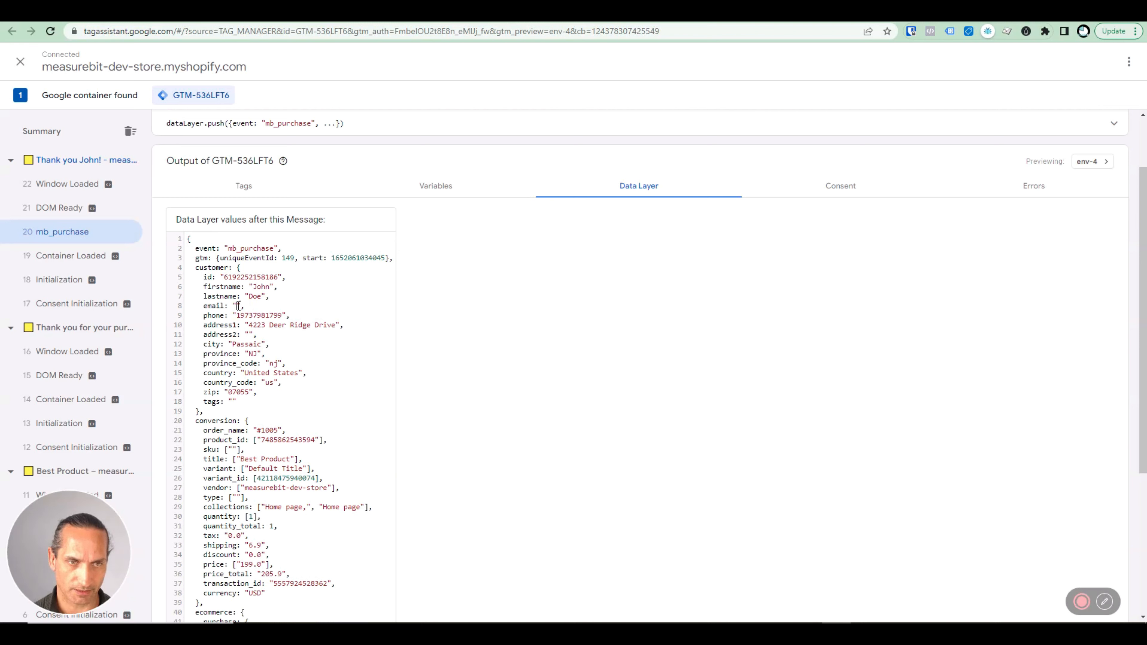
drag(246, 308, 193, 312)
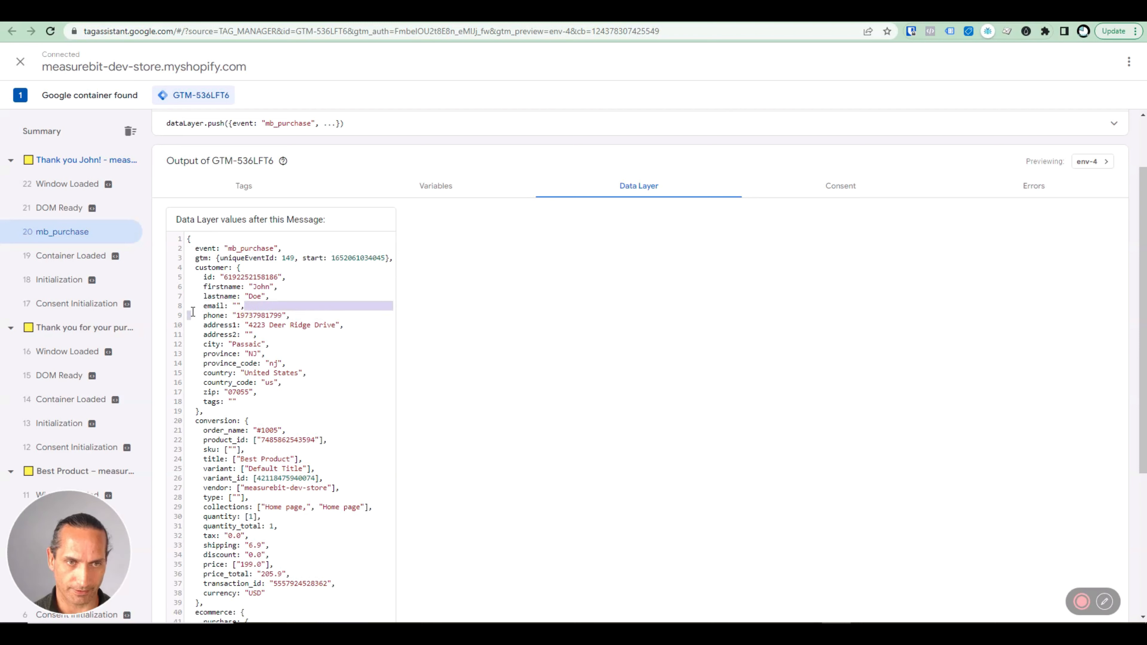
click(262, 313)
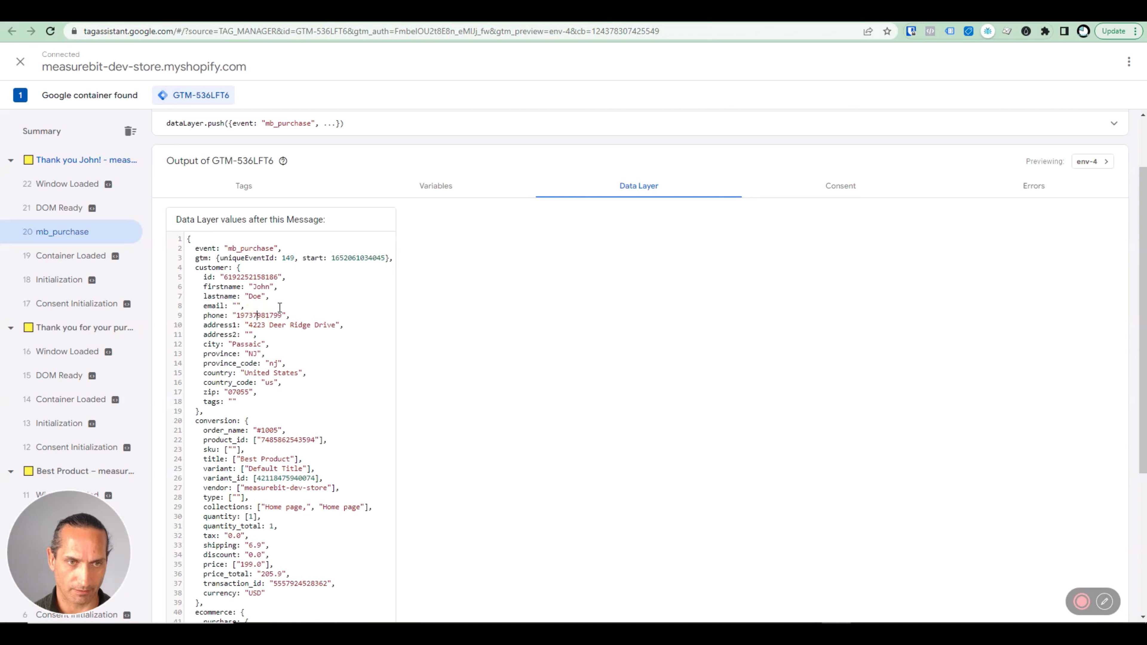
drag(283, 313, 238, 313)
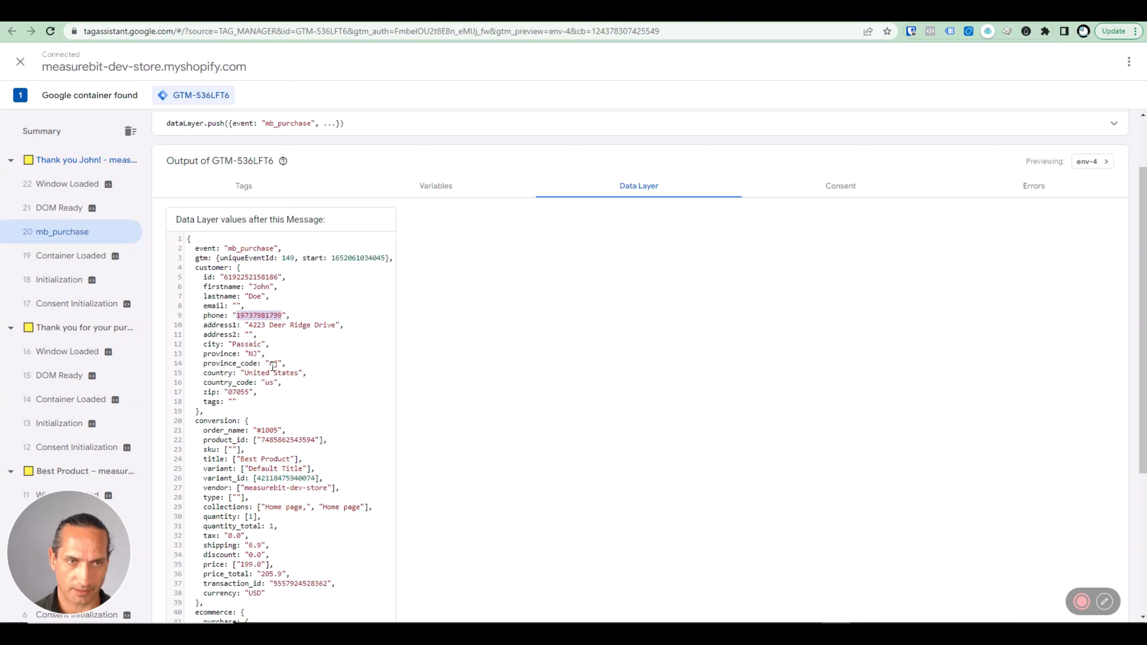
click(323, 325)
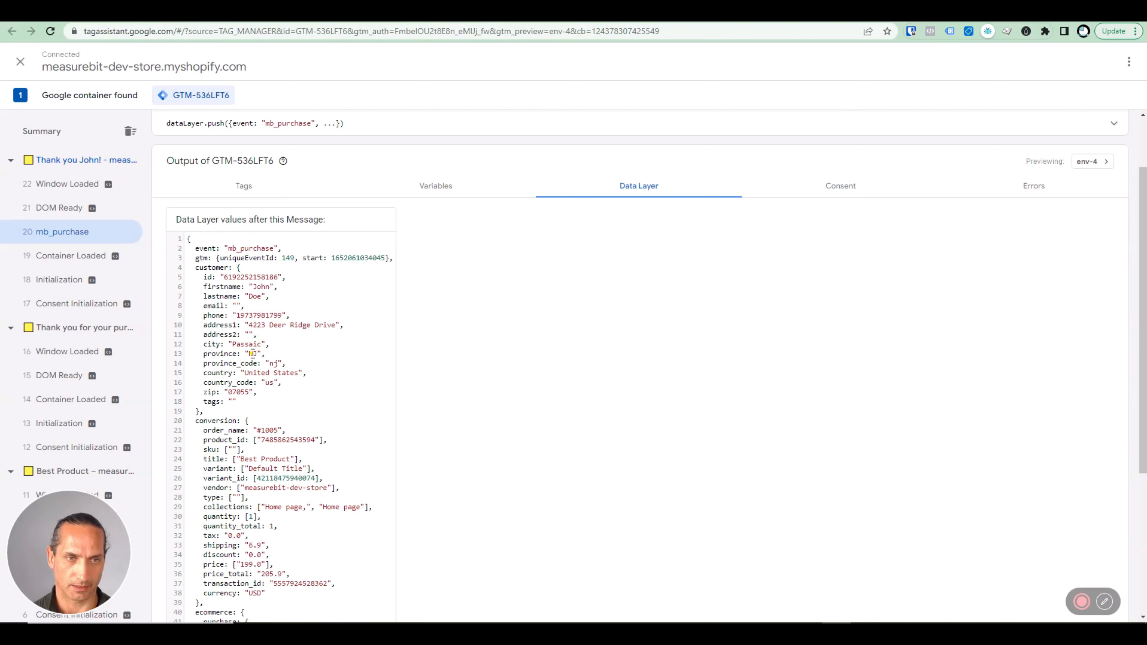
double_click(274, 363)
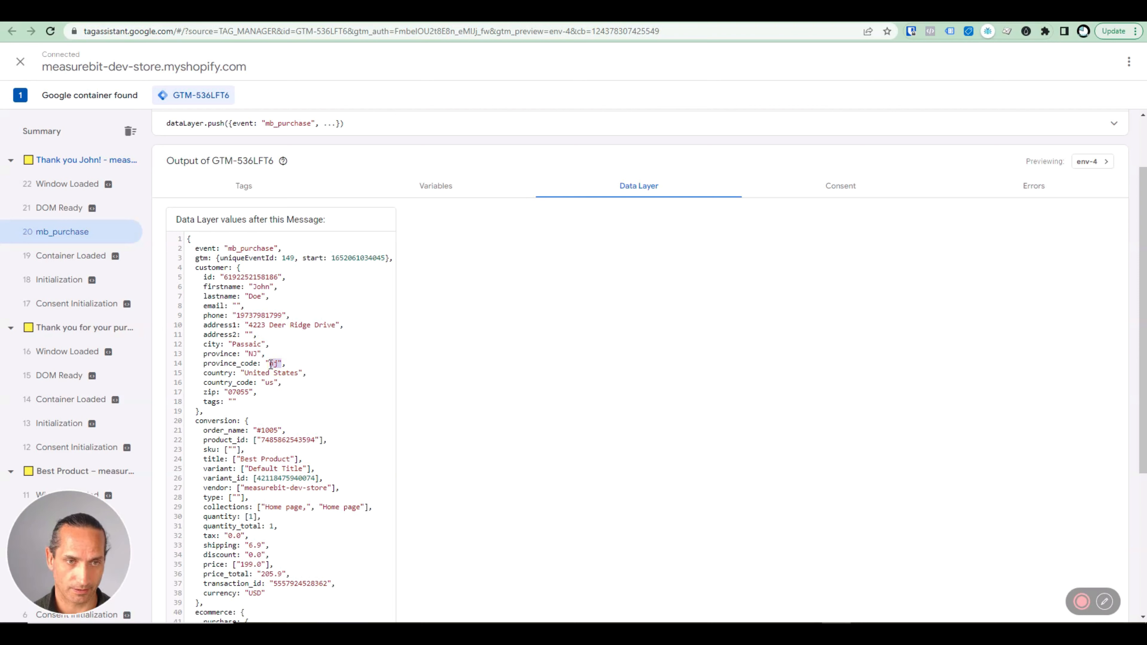
double_click(270, 382)
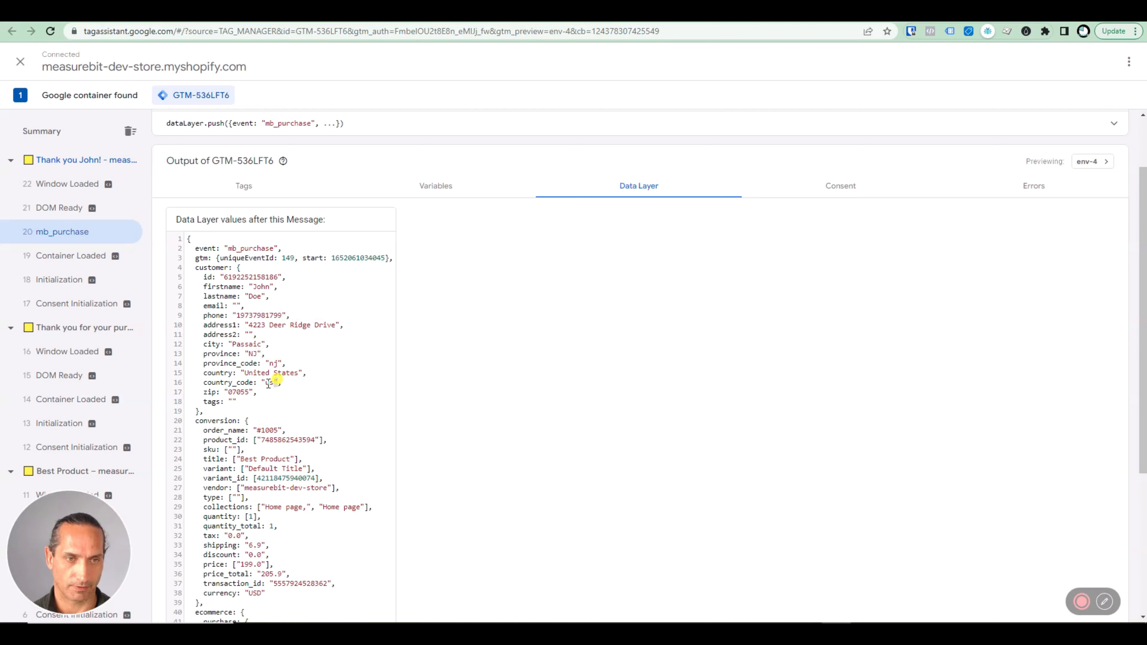
drag(257, 401, 217, 393)
click(225, 393)
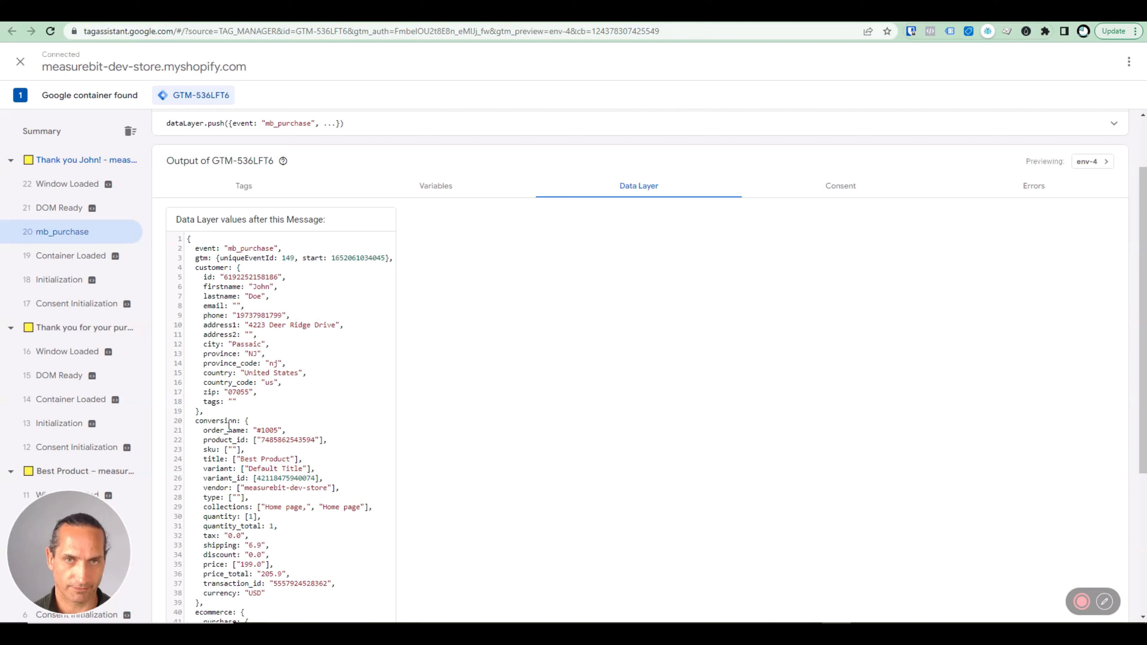
Inspect the value of the GAD - user-defined data variable among the mb_purchase event's variables.
click(244, 186)
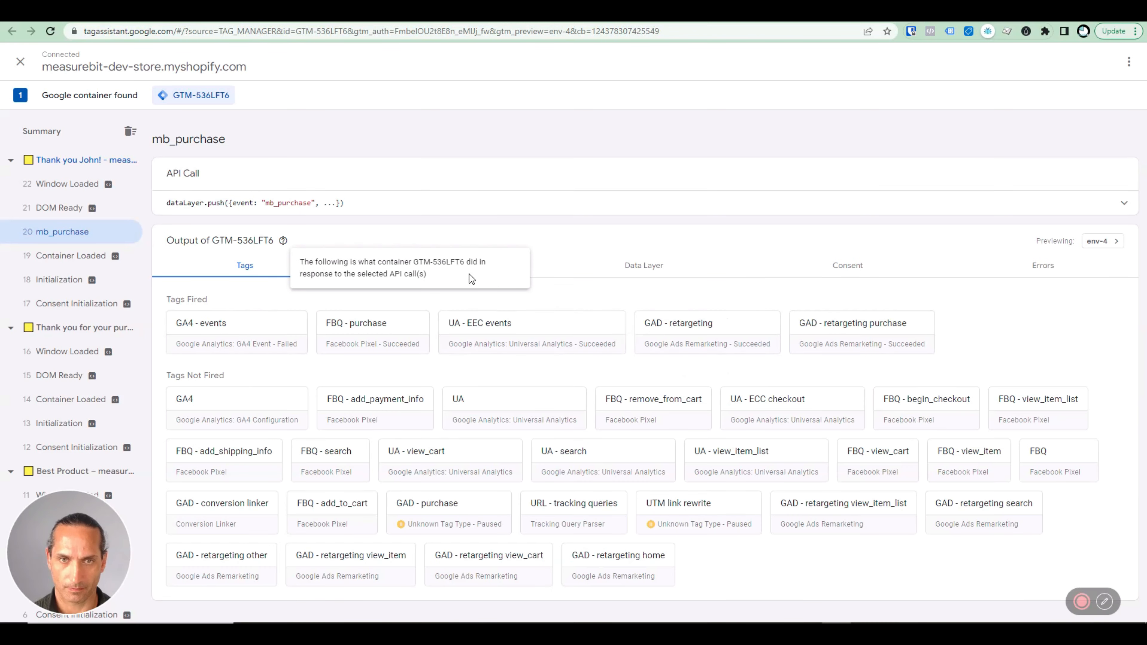
click(570, 268)
click(436, 265)
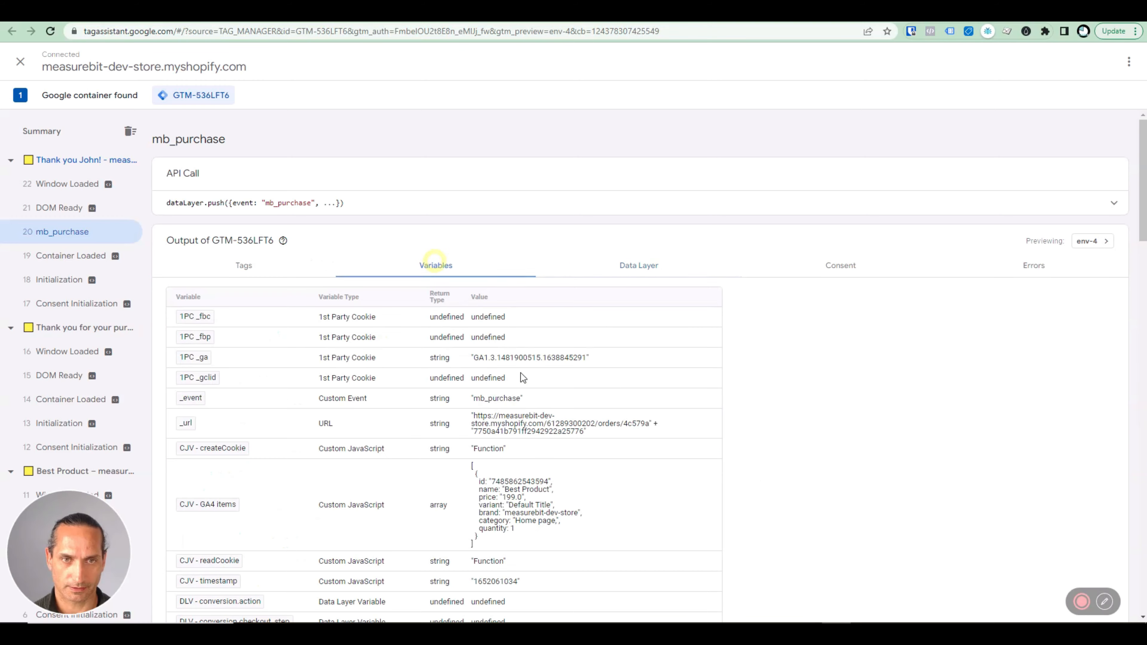
scroll(622, 418, down, 8)
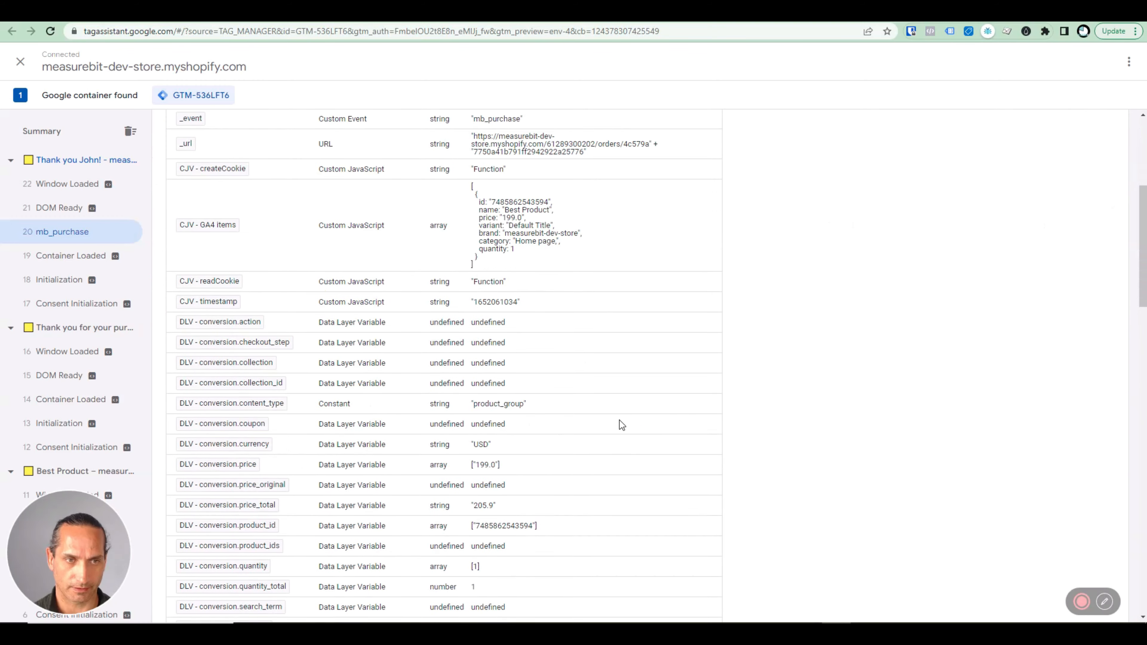
scroll(615, 418, down, 20)
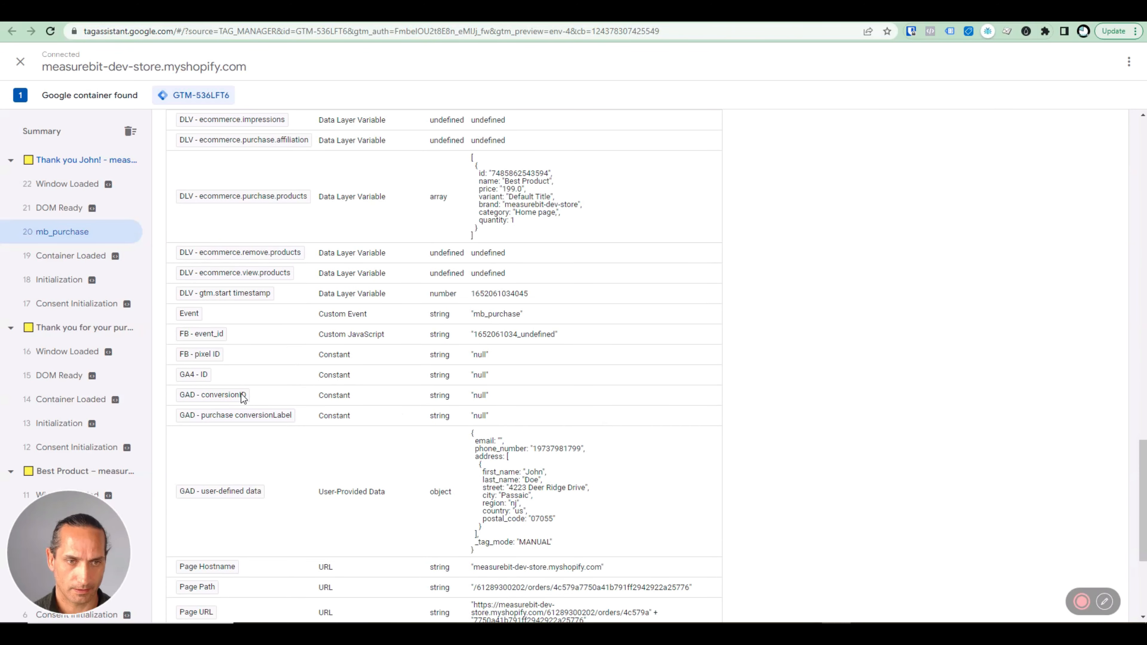
scroll(225, 421, down, 2)
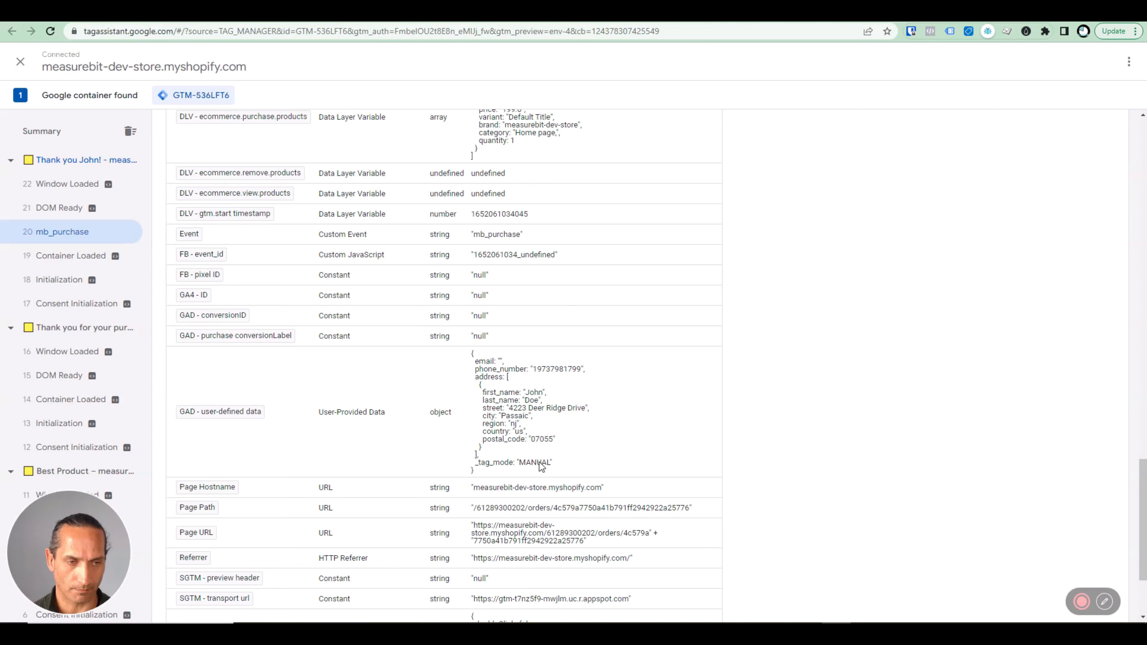
Check the tag details of the fired GA4 - events tag for mb_purchase and close them.
scroll(440, 238, up, 15)
scroll(256, 180, up, 10)
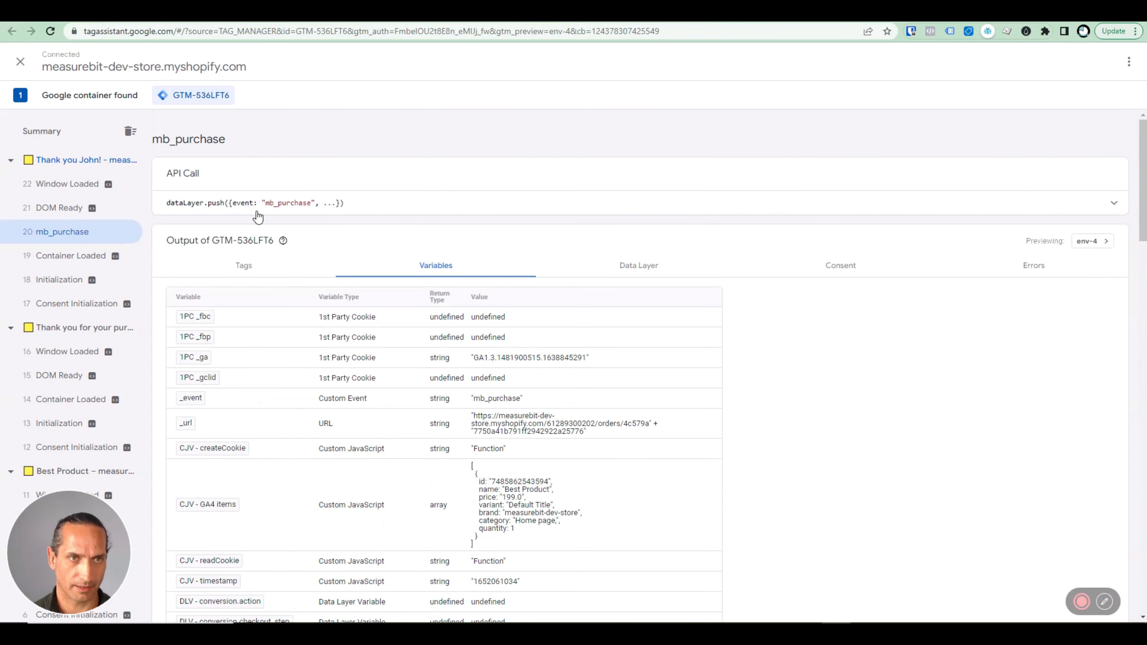
click(239, 272)
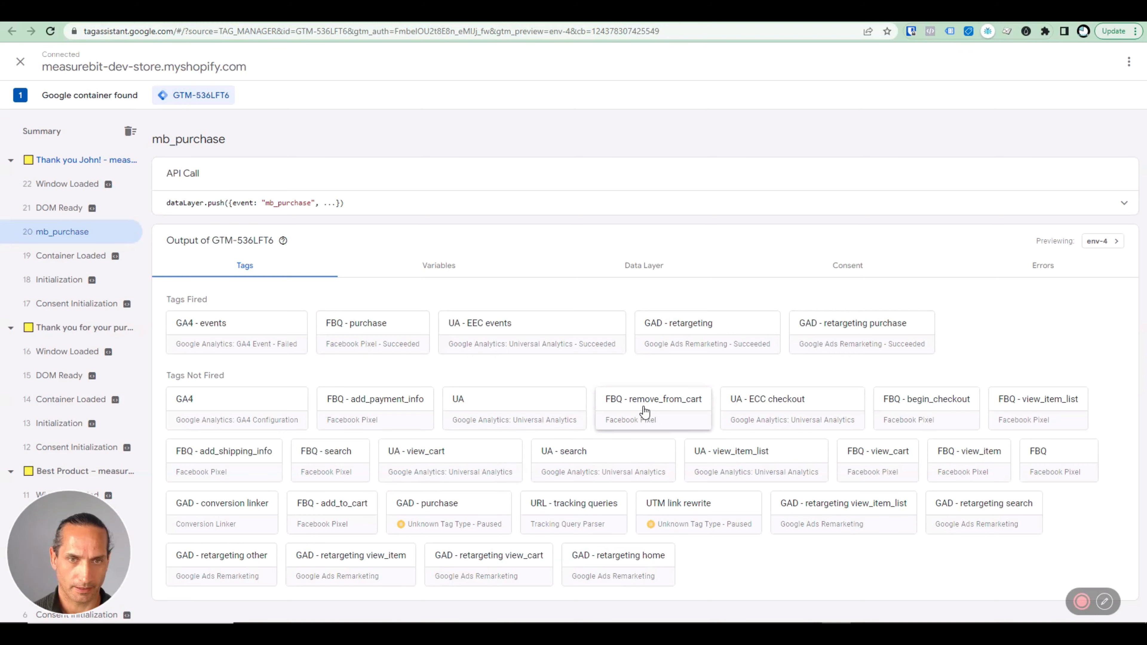
click(225, 327)
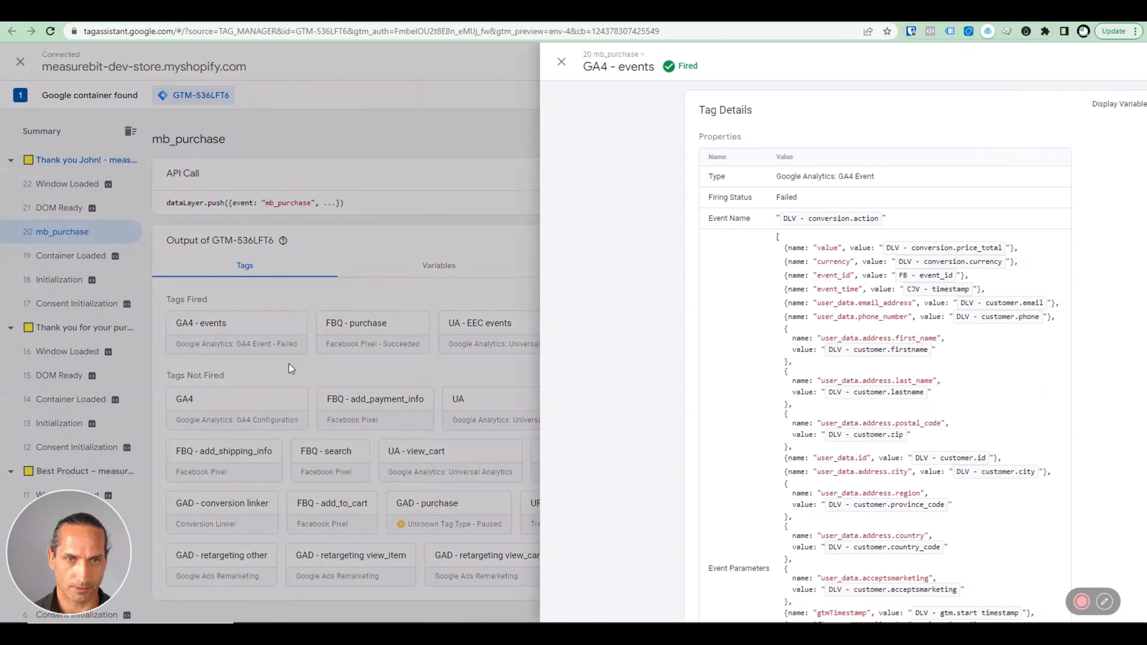
click(210, 321)
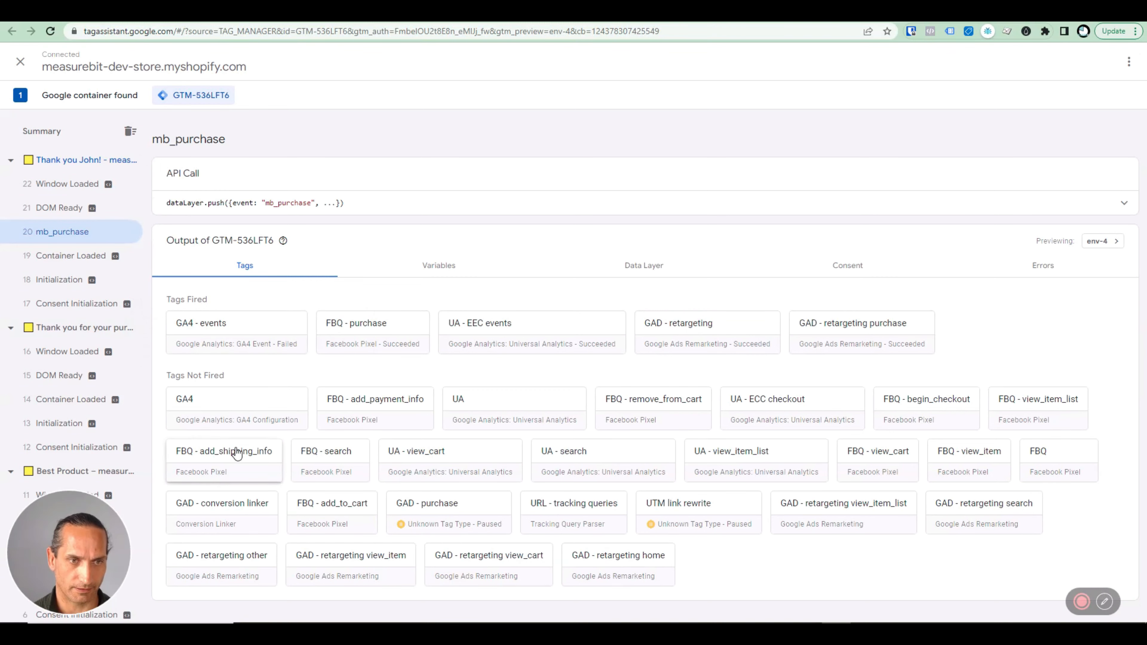
Show the complete properties of the GA4 configuration tag, including its user-provided data and server container settings.
click(247, 418)
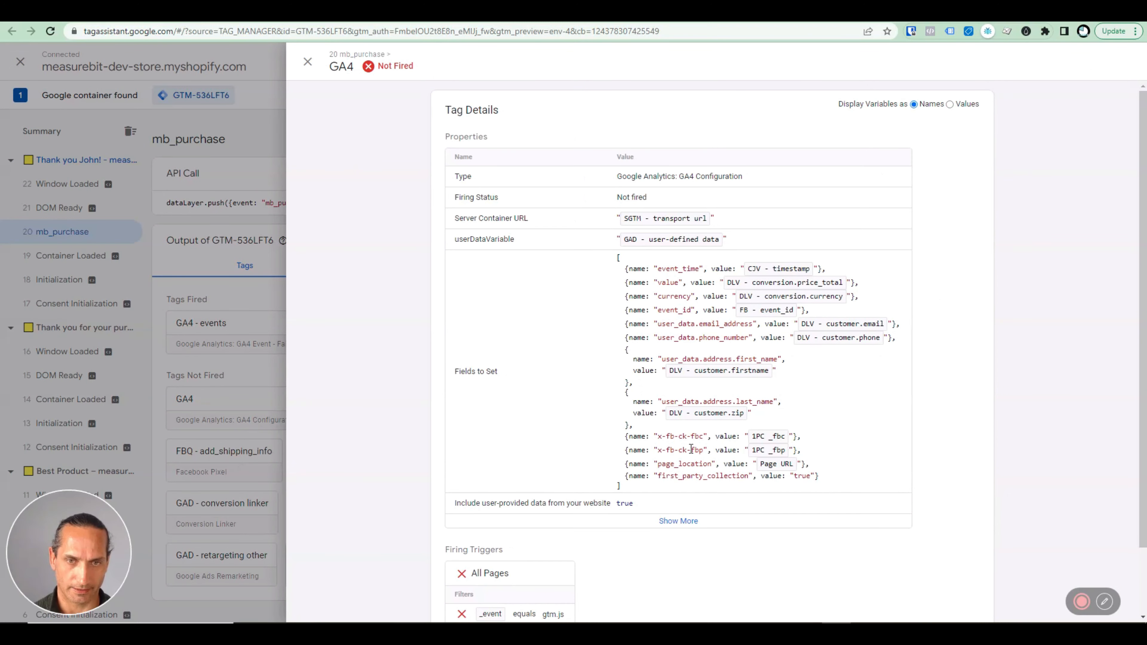
scroll(696, 474, down, 2)
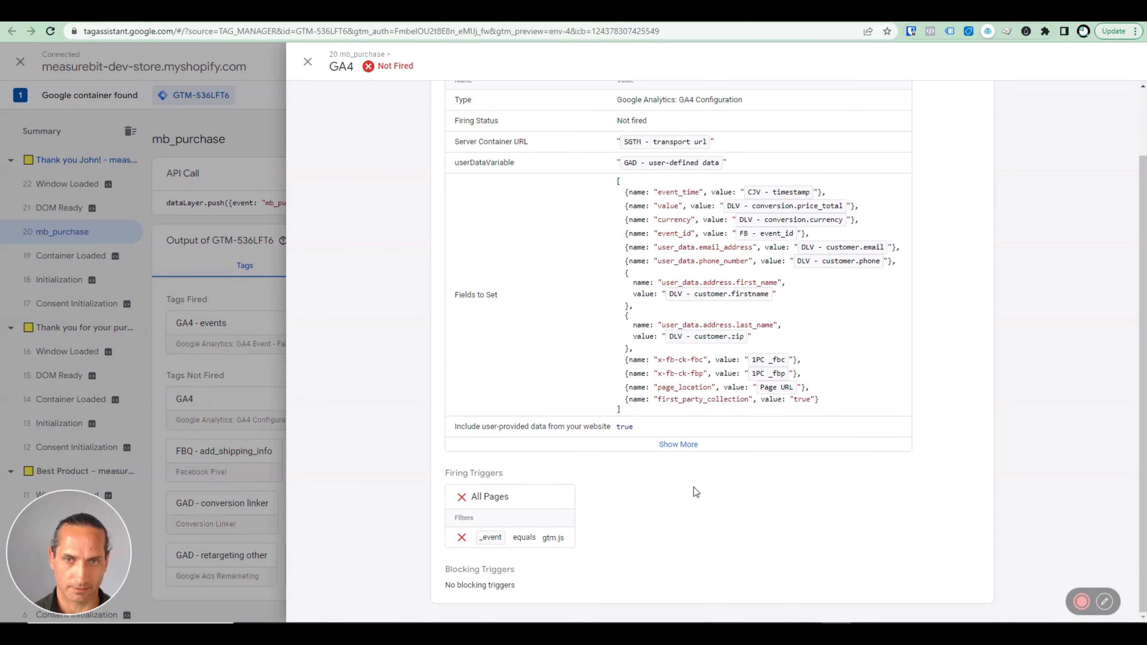
click(677, 444)
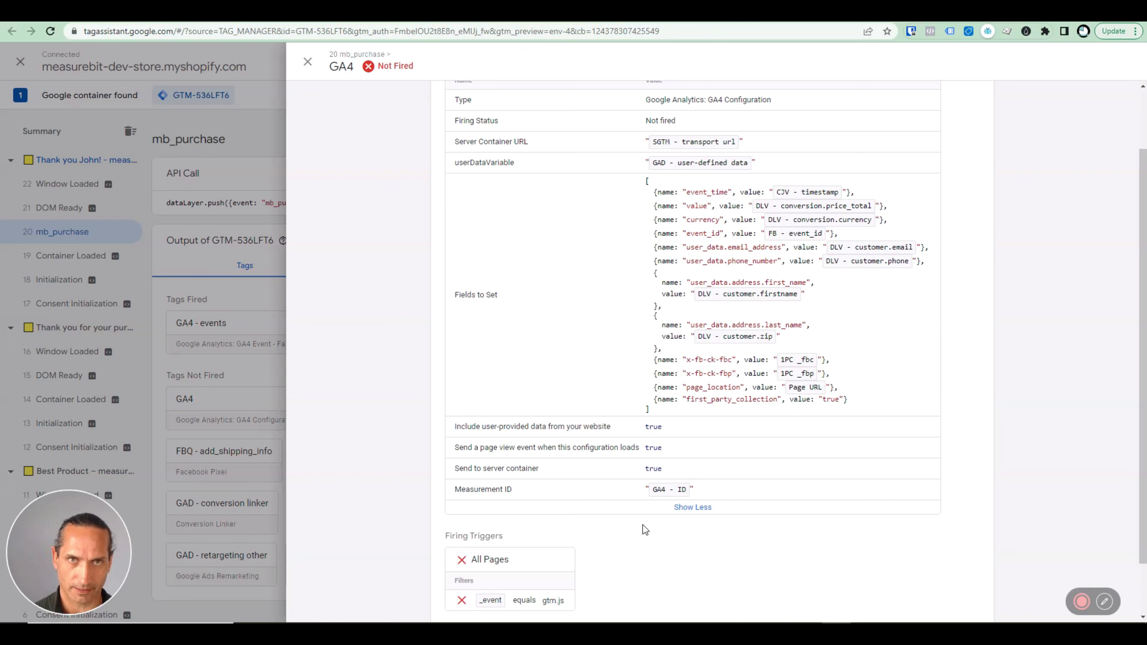
Switch to the server container's preview and examine the user_data object in the purchase event's event data, especially region and country.
click(563, 17)
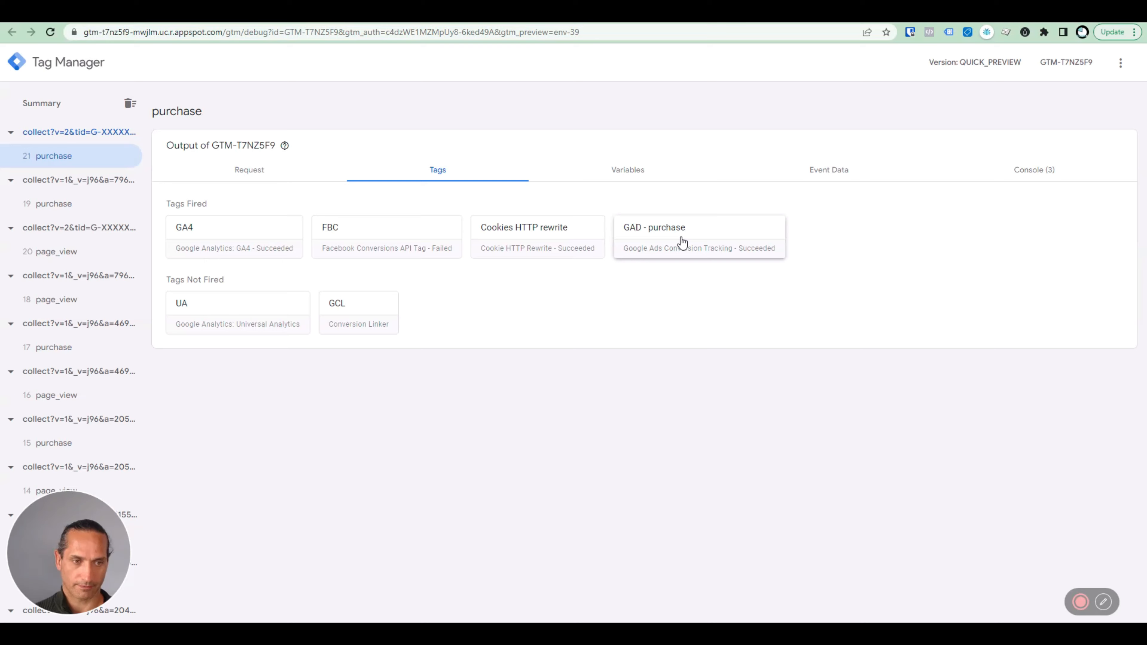
click(835, 171)
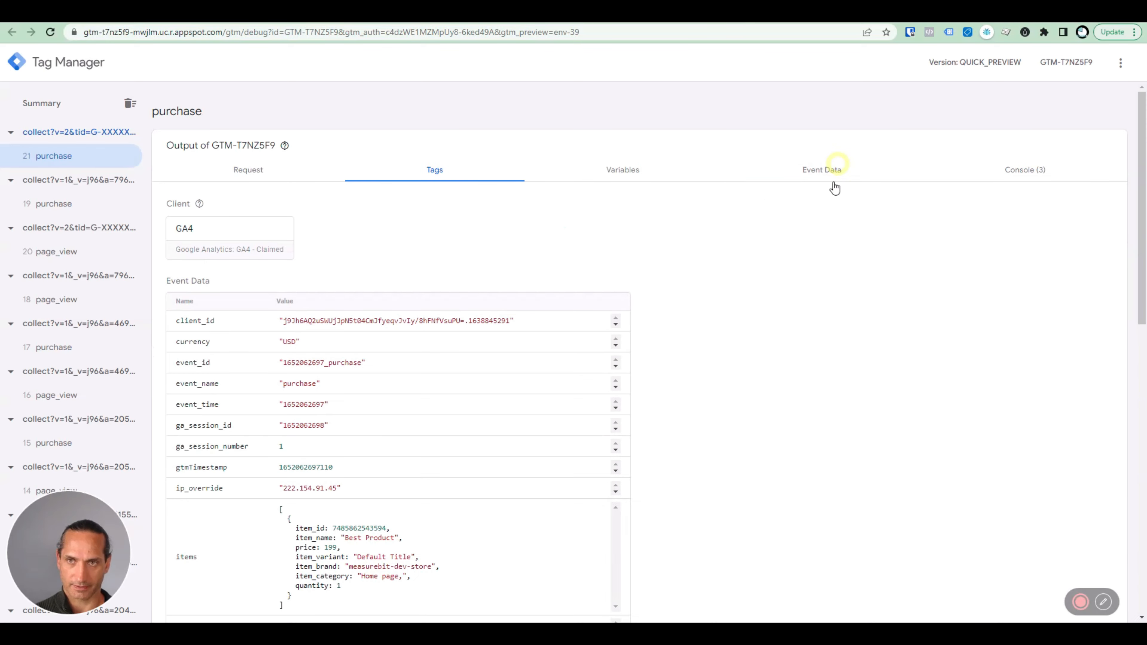
scroll(568, 485, down, 10)
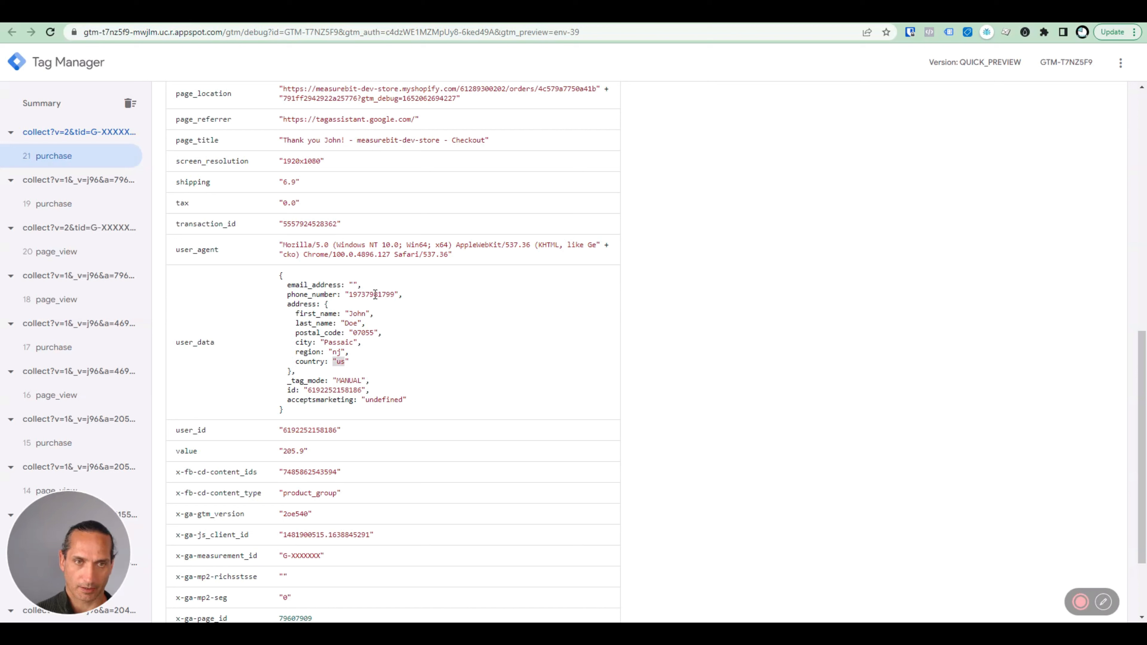
click(375, 291)
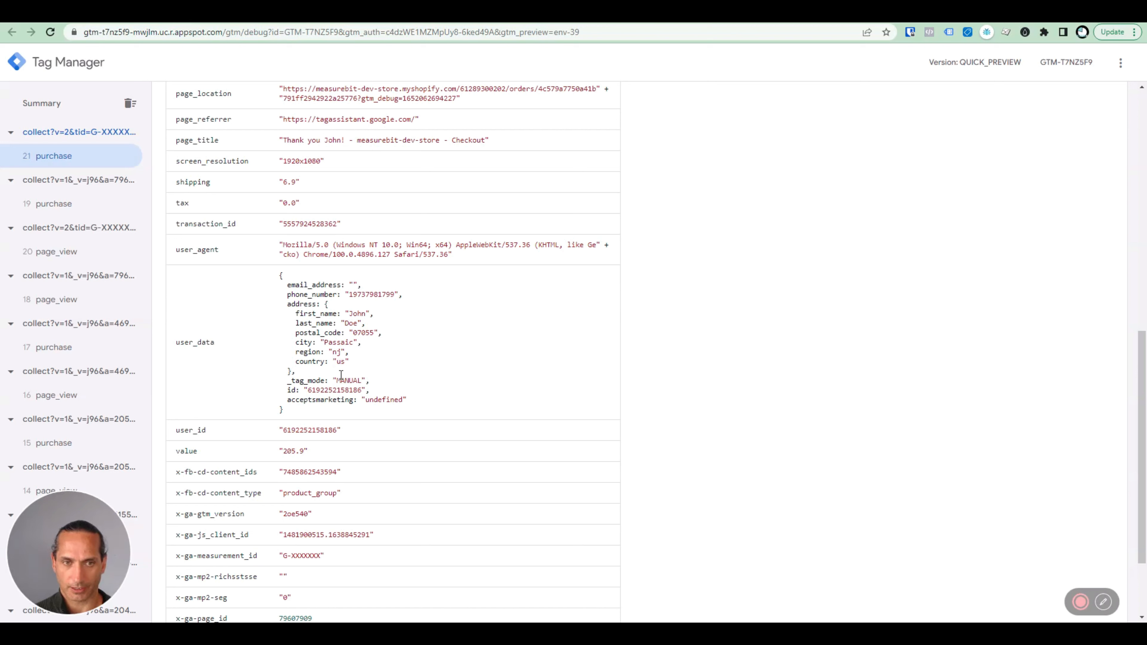
drag(349, 362, 289, 352)
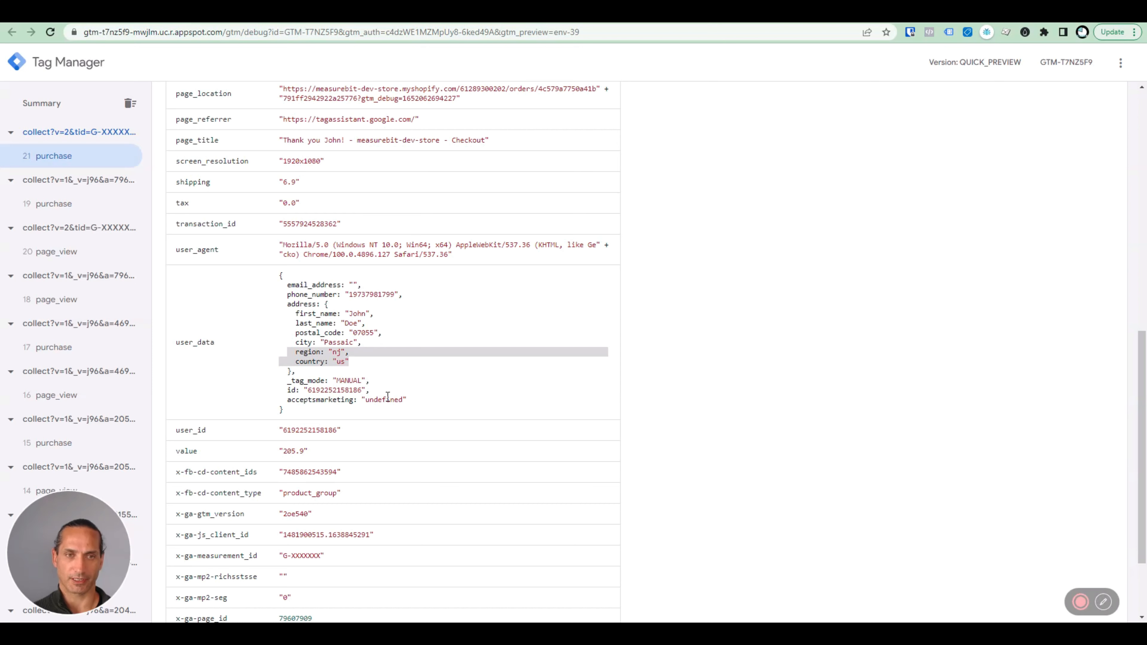
Show all properties of the purchase event's fired GAD - purchase tag and the explanation of its outgoing browser requests.
scroll(361, 434, up, 10)
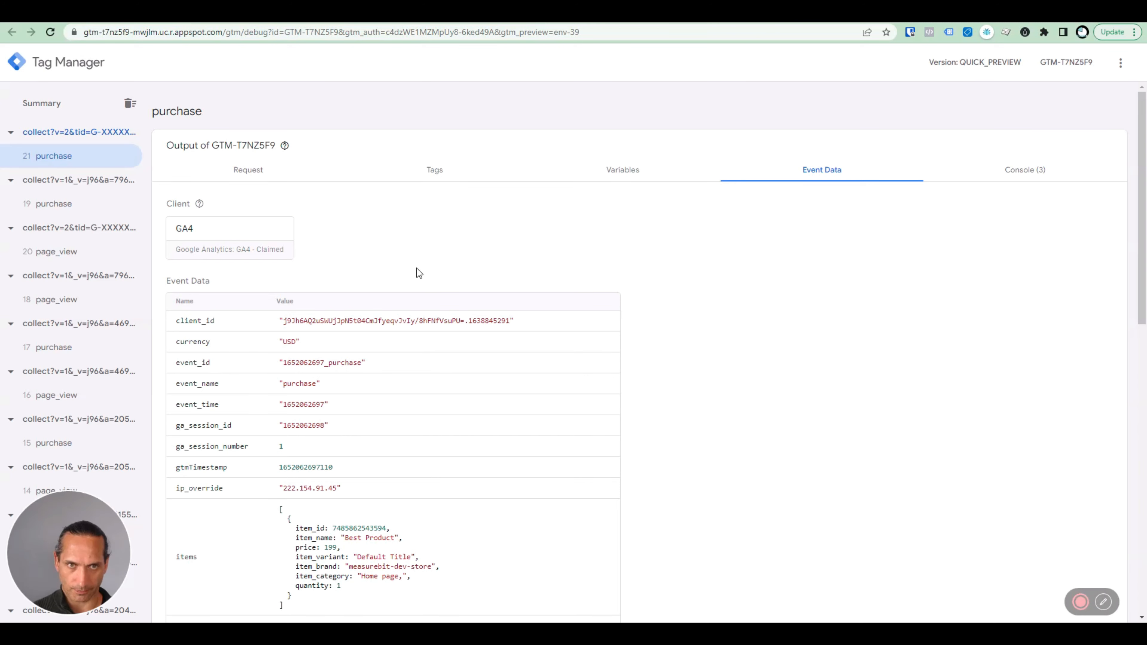
click(432, 175)
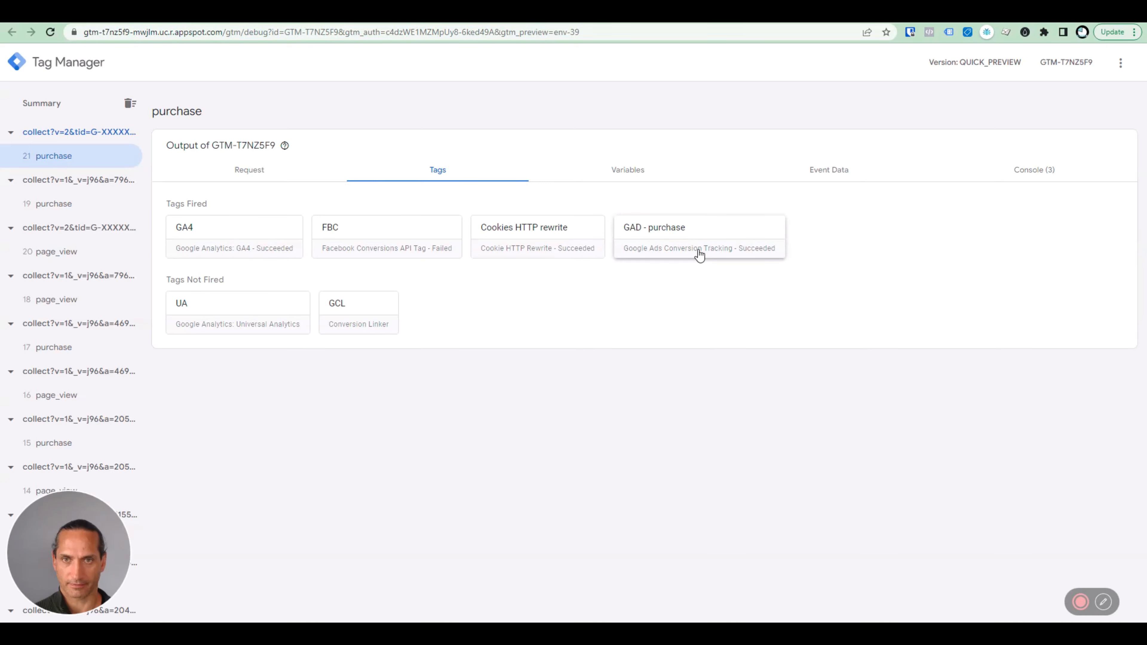
click(678, 236)
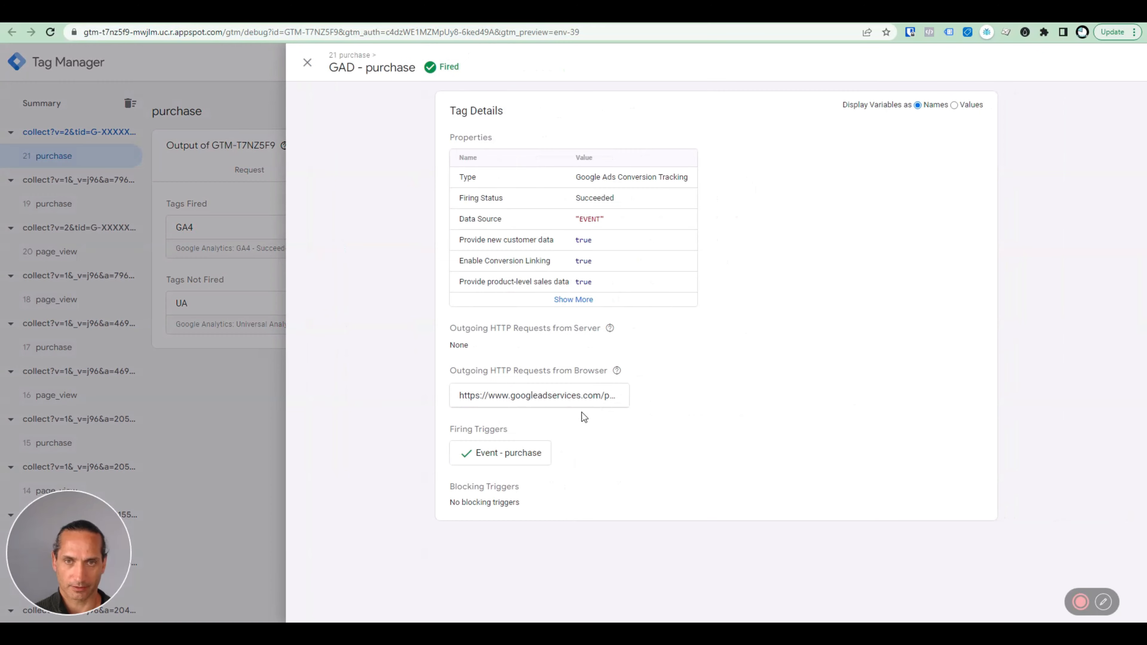
click(244, 478)
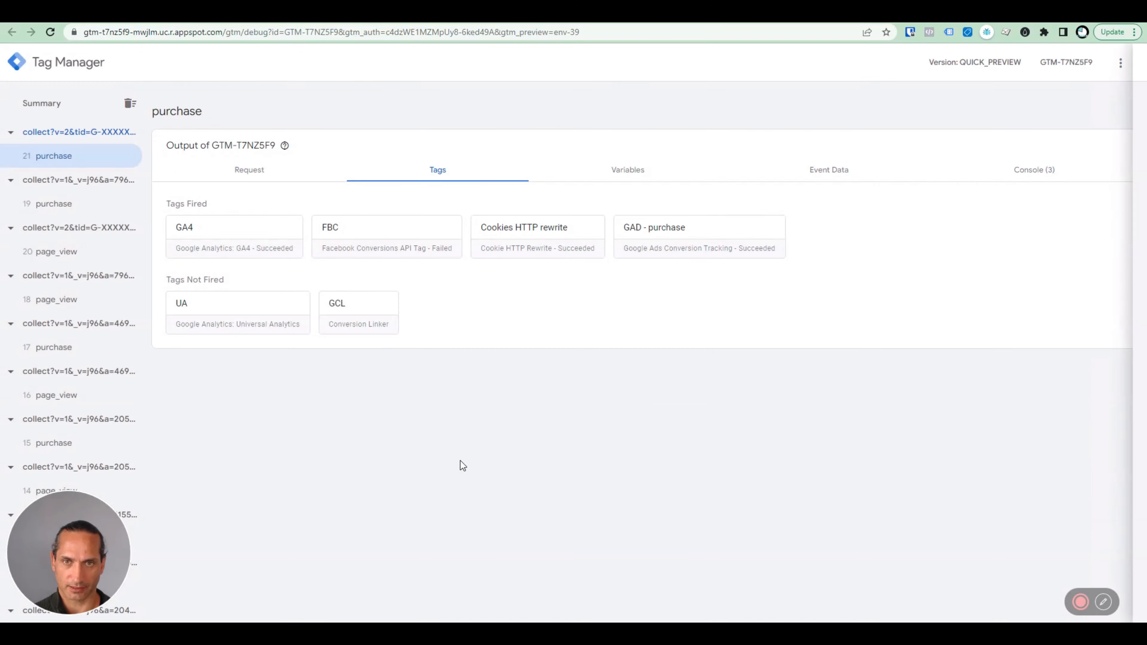
click(713, 252)
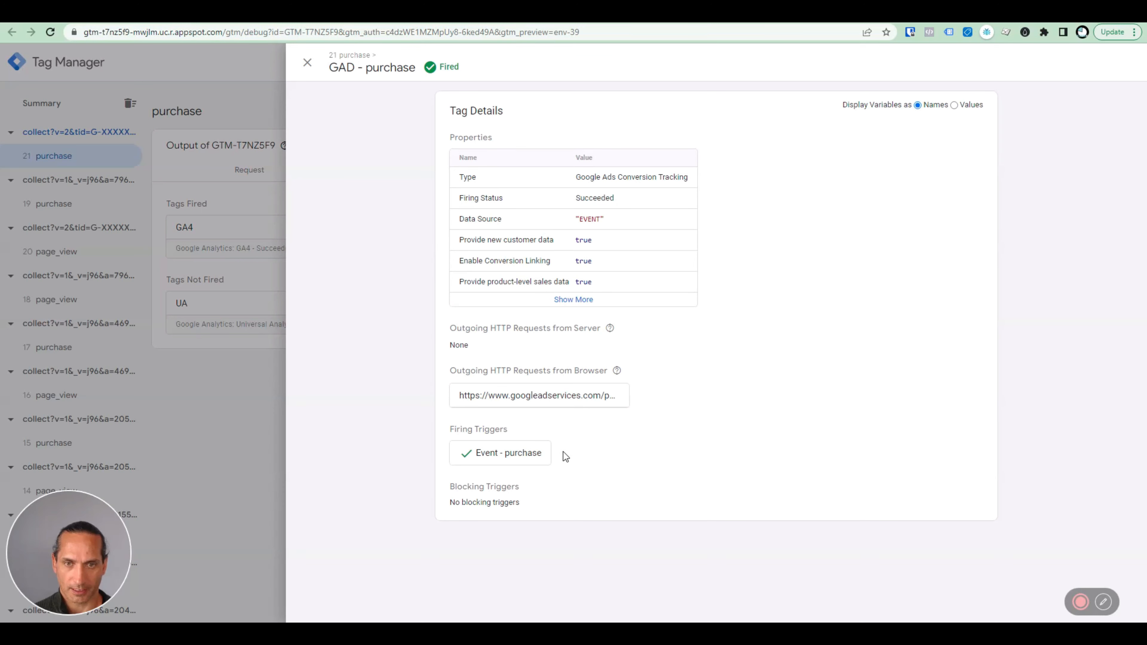
click(573, 300)
mouse_move(612, 475)
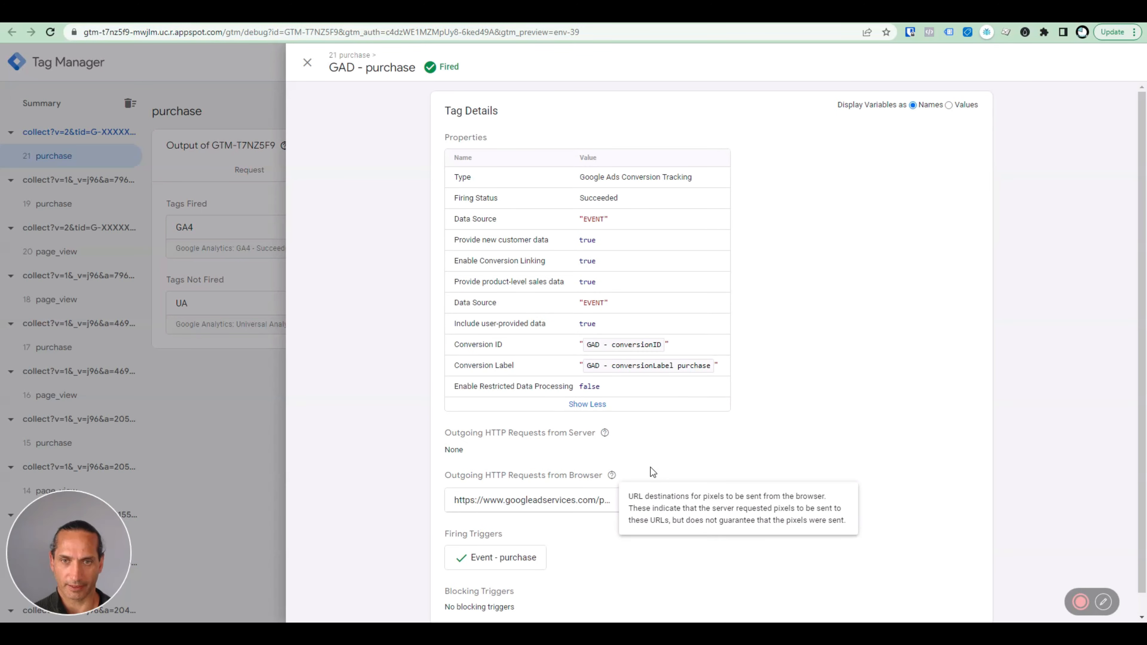